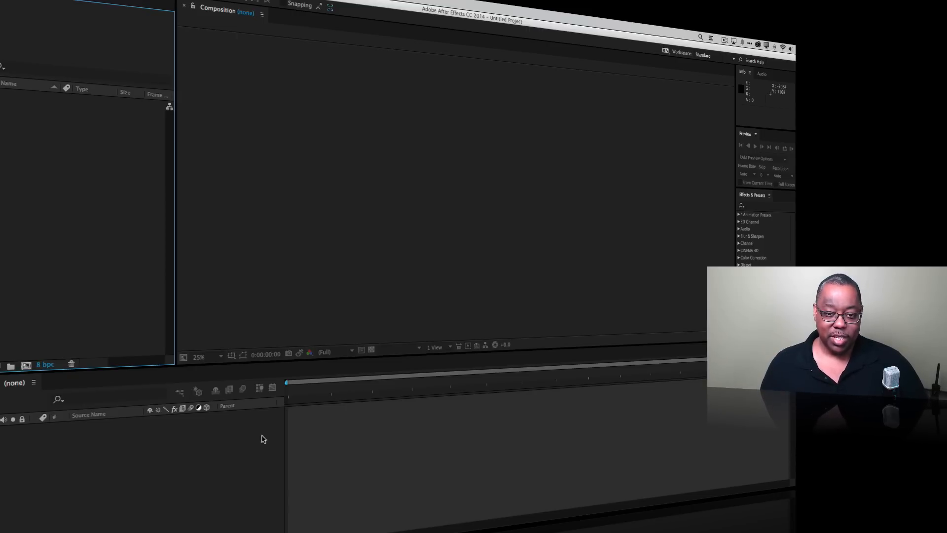
- Create a new composition with the HDTV 1080 29.97 preset and a duration of 0:00:30:00
click(165, 461)
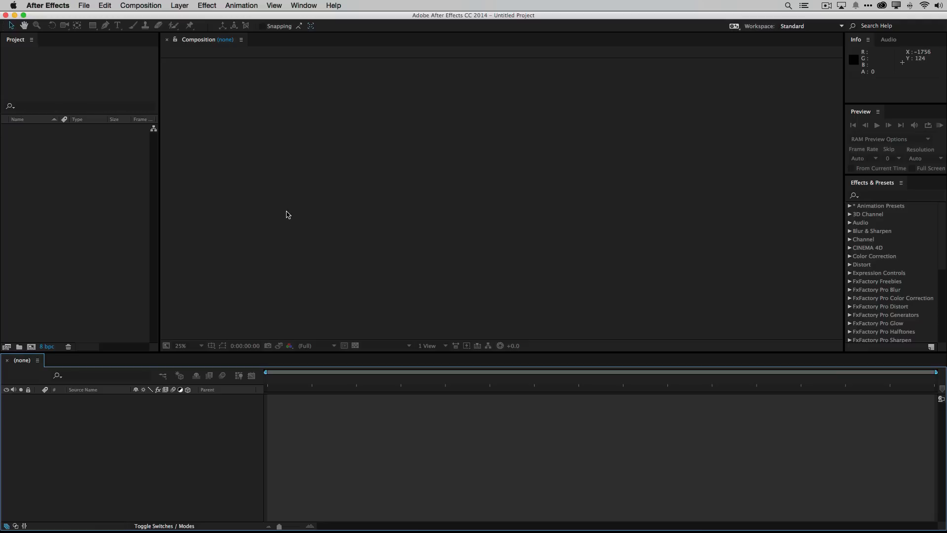
click(140, 5)
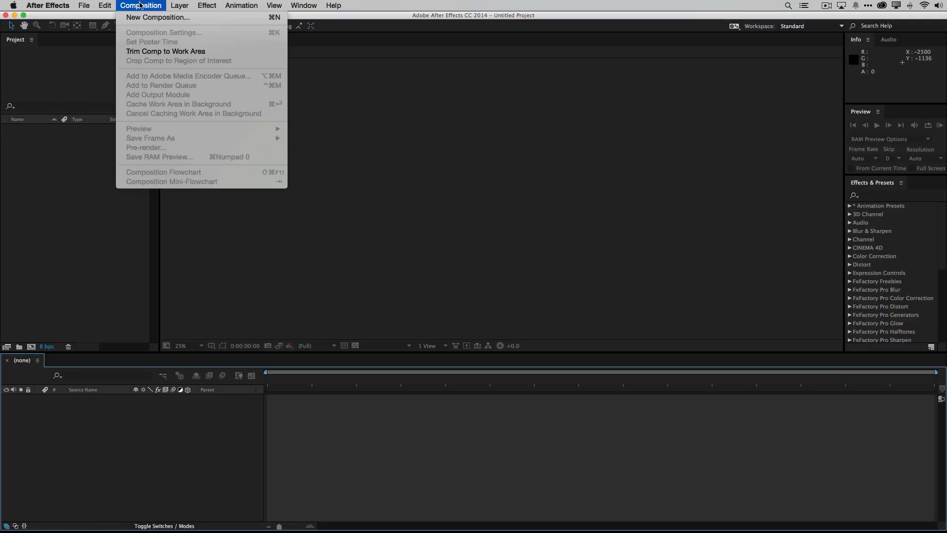
click(140, 17)
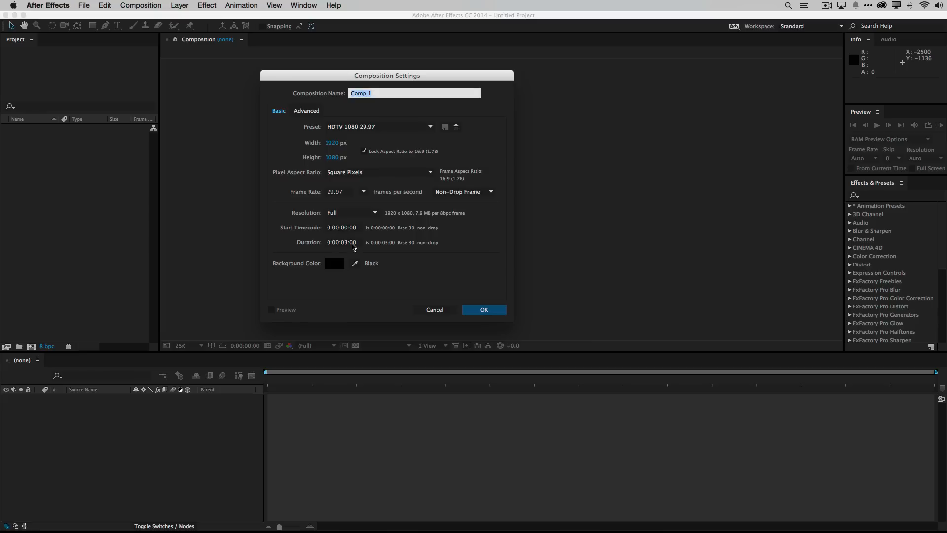
click(347, 244)
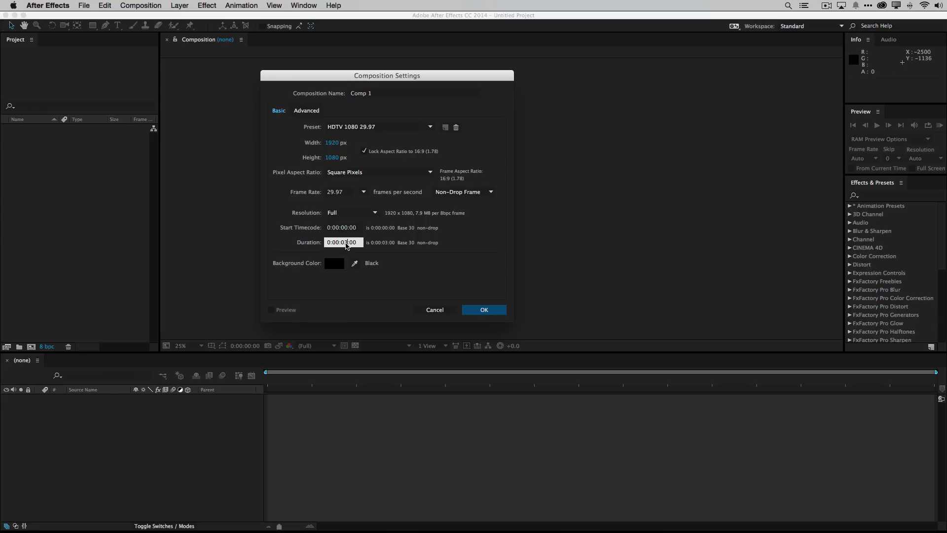
drag(347, 244, 341, 242)
click(493, 309)
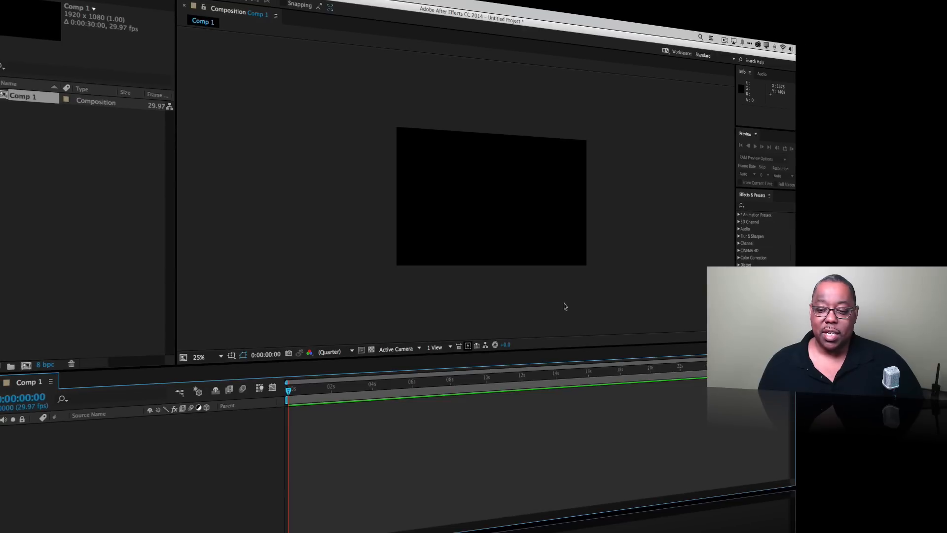
scroll(569, 306, up, 2)
scroll(568, 305, down, 1)
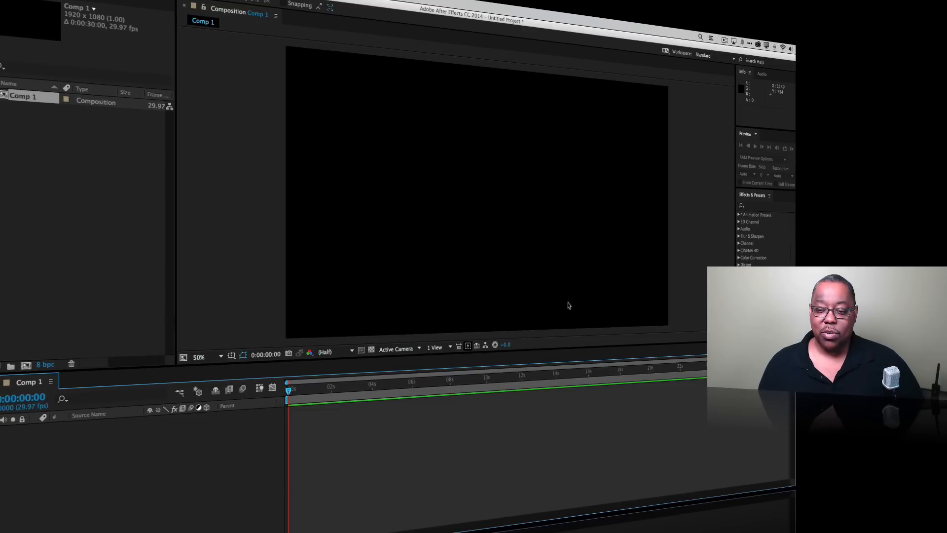
scroll(569, 306, down, 1)
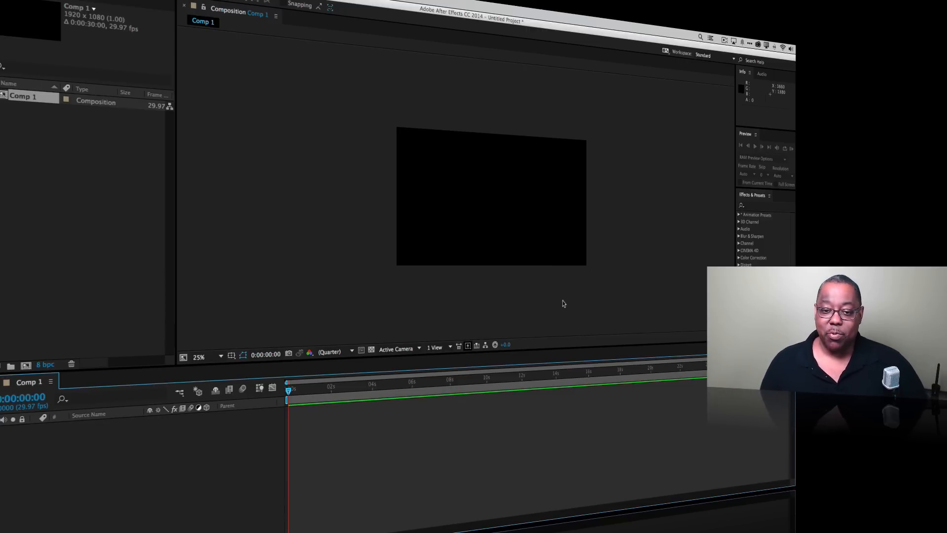
key(period)
key(period)
key(comma)
key(comma)
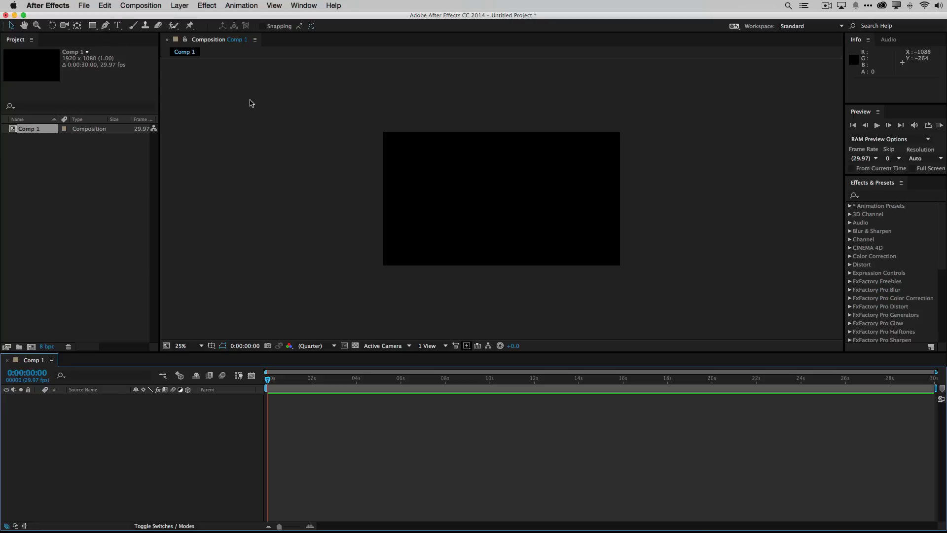
- Draw a red-filled rectangle about 275 px tall, just below and left of the composition's centre, with the Rectangle tool
click(93, 28)
click(92, 26)
mouse_move(93, 30)
mouse_down()
mouse_move(116, 40)
mouse_move(126, 74)
mouse_move(94, 31)
mouse_up()
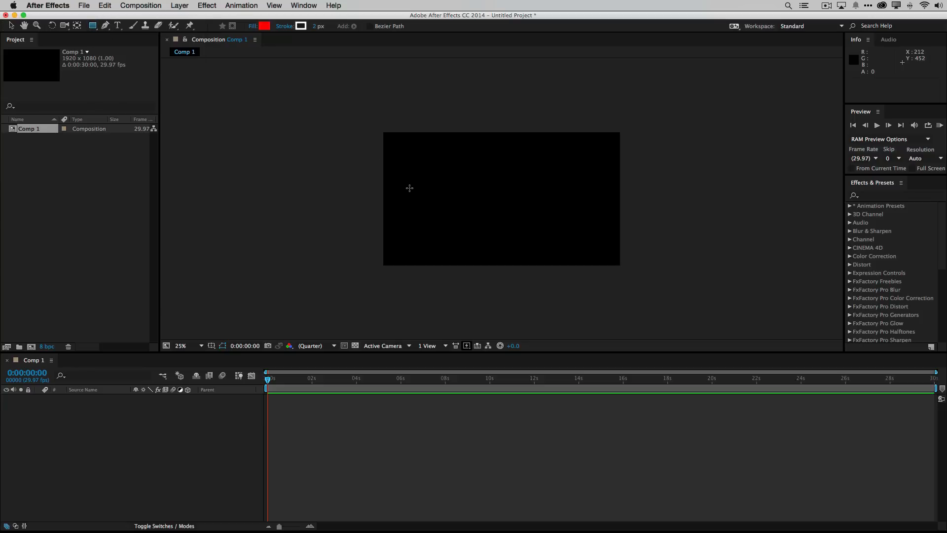
drag(433, 197, 481, 231)
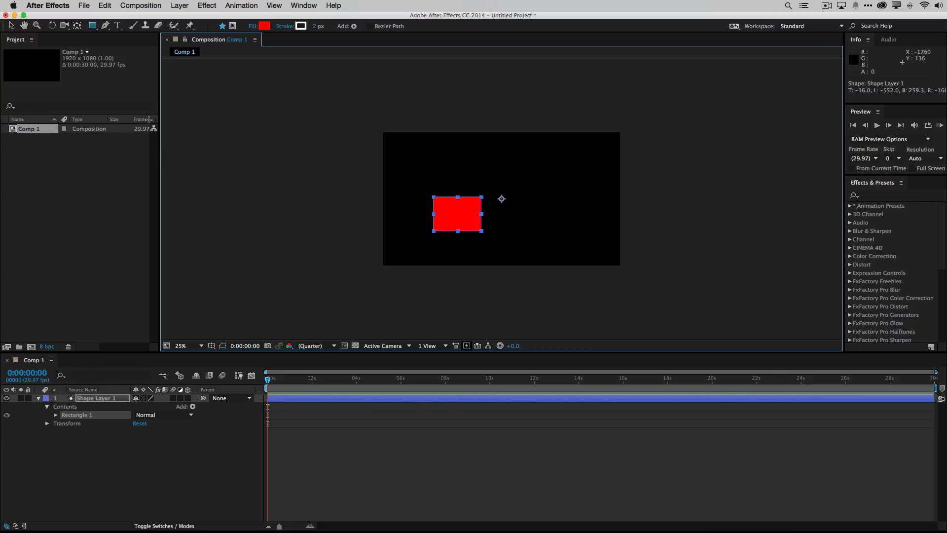
- Move the red rectangle into the lower-left corner of the composition frame with the Selection tool
click(10, 25)
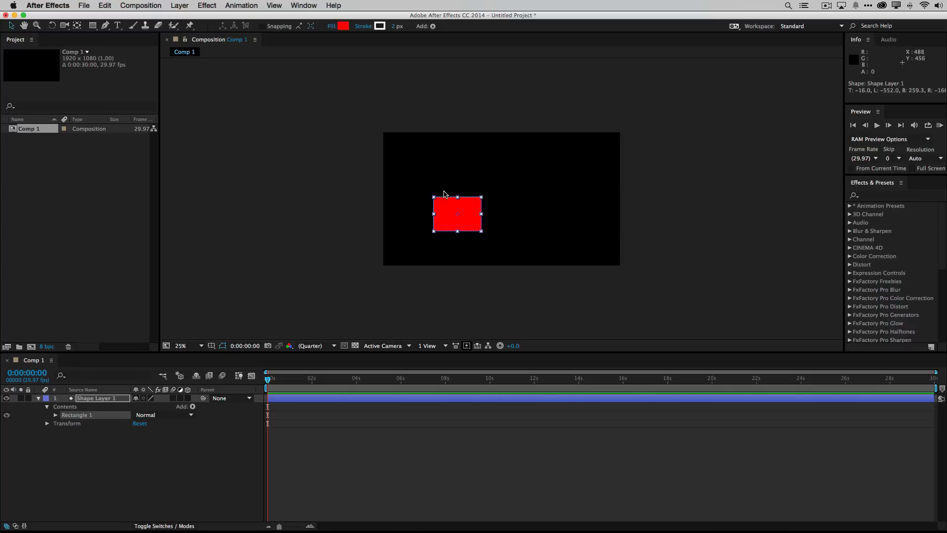
drag(470, 228, 483, 252)
drag(536, 230, 435, 253)
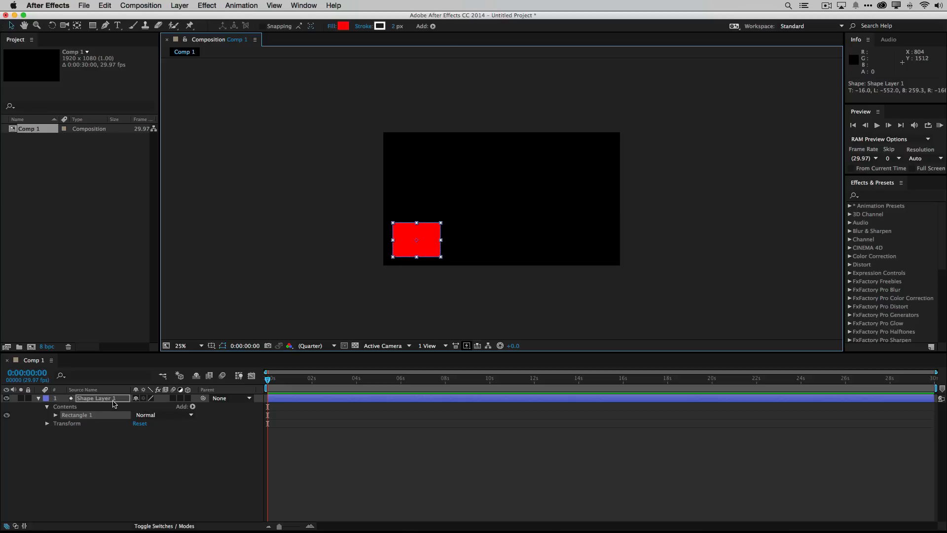
- Reveal the shape layer's Transform properties and set its Scale to 104%
click(117, 401)
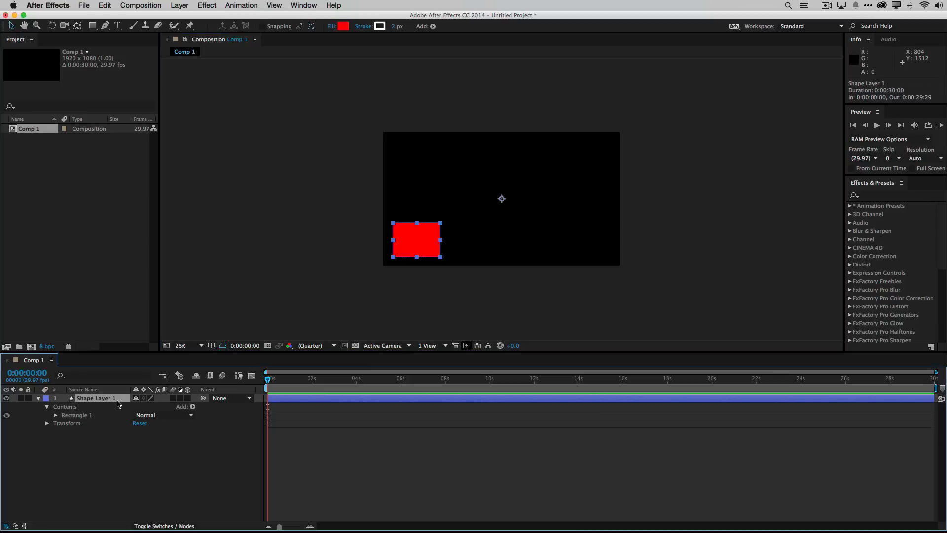
double_click(118, 402)
double_click(117, 401)
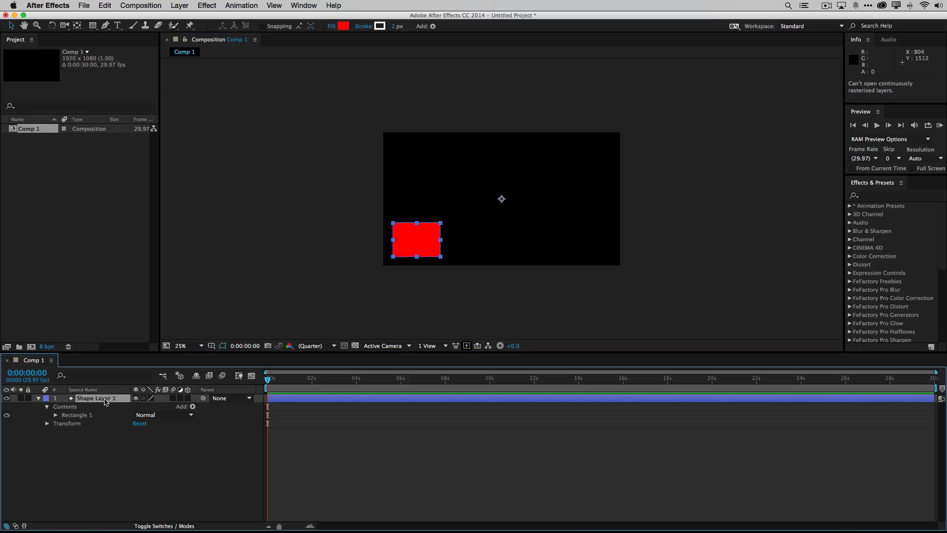
click(39, 399)
click(39, 398)
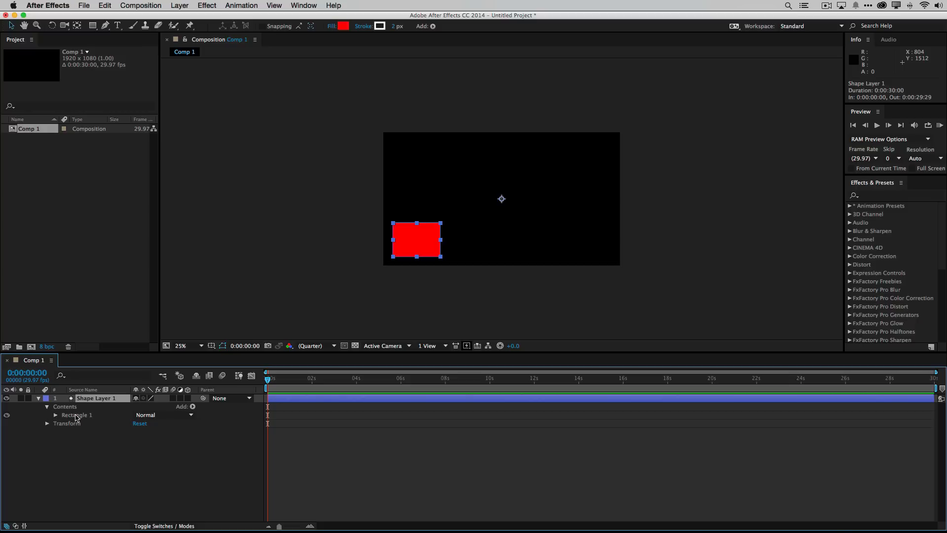
click(47, 424)
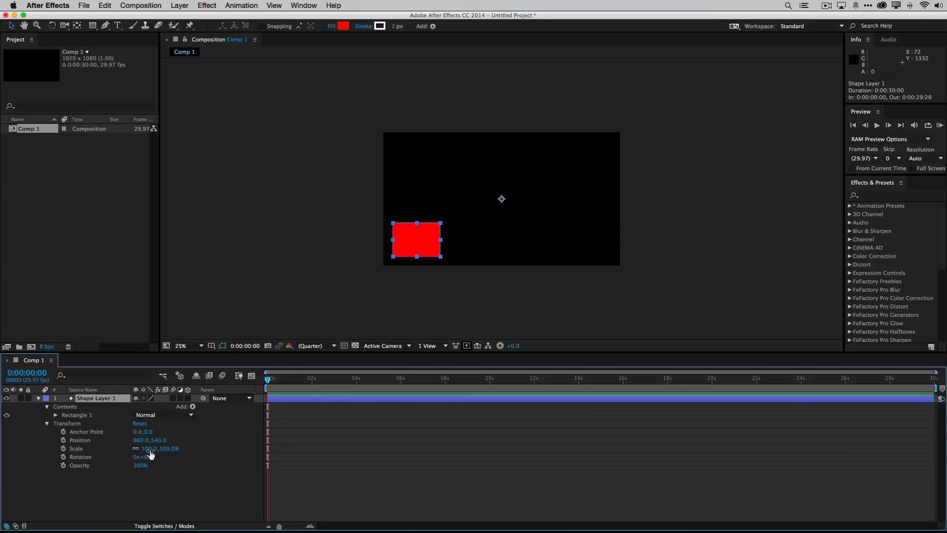
mouse_move(151, 453)
mouse_down()
mouse_move(169, 450)
mouse_move(129, 455)
mouse_move(155, 451)
mouse_up()
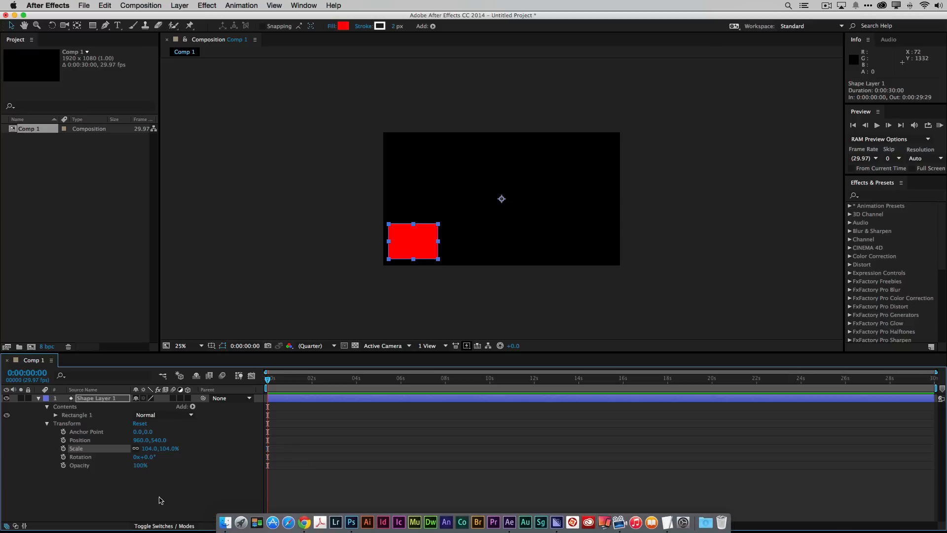
- Animate the layer's Position from a keyframe at 0:00:00:00 to 1636, -136 at 0:00:01:29, moving the rectangle up to the frame's upper middle
click(63, 440)
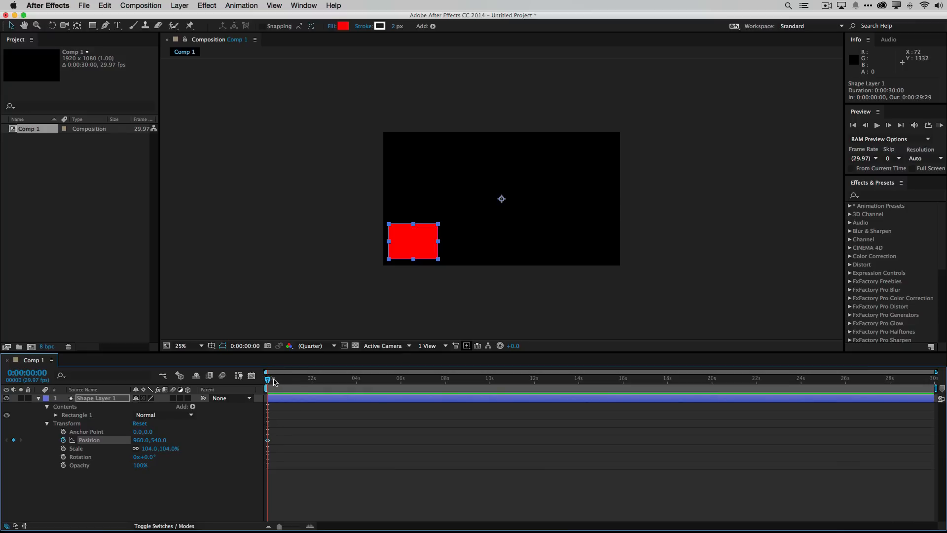
drag(268, 381, 335, 383)
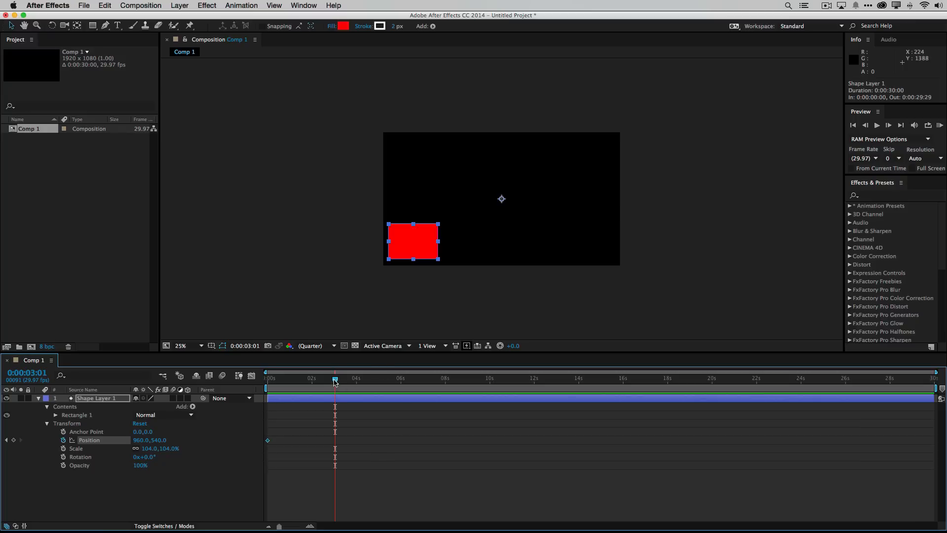
drag(335, 381, 311, 382)
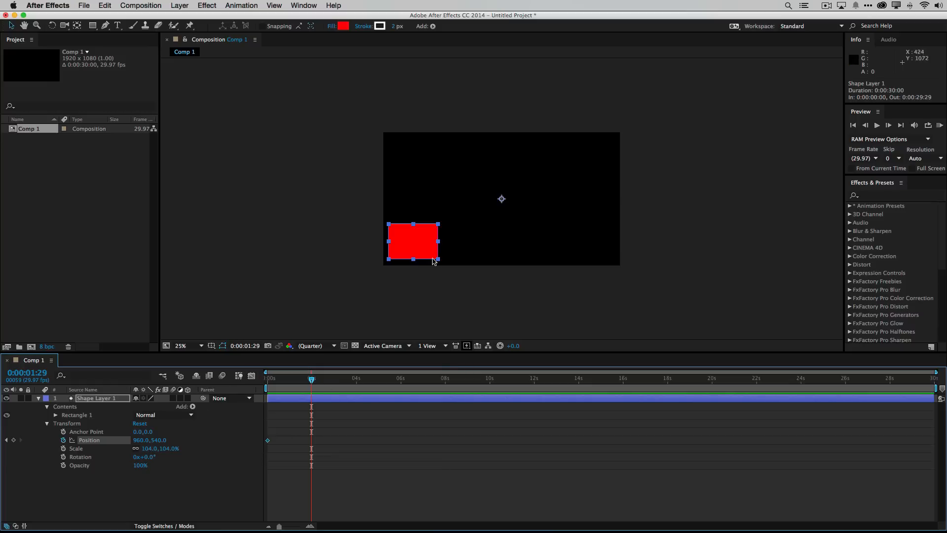
drag(433, 261, 513, 171)
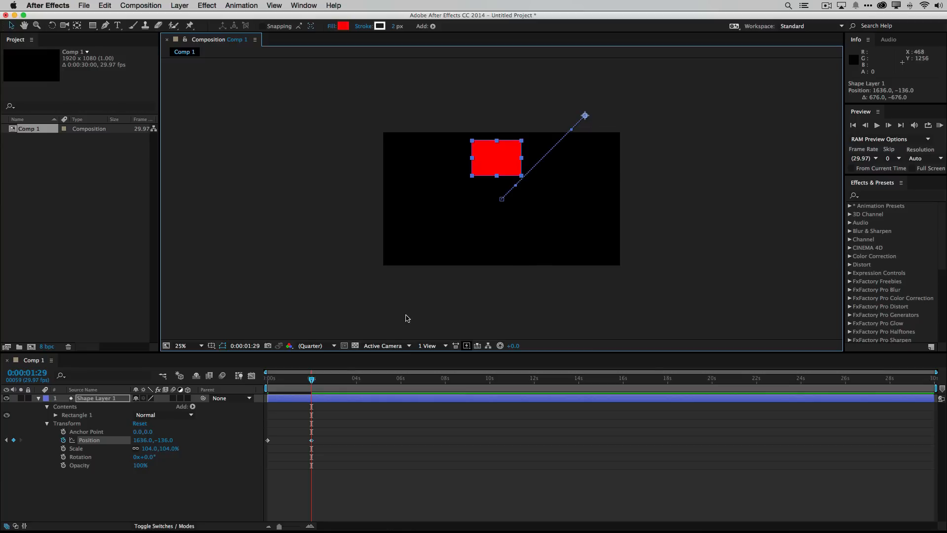
- Play the rectangle's upward movement twice from the start of the composition
drag(311, 380, 268, 380)
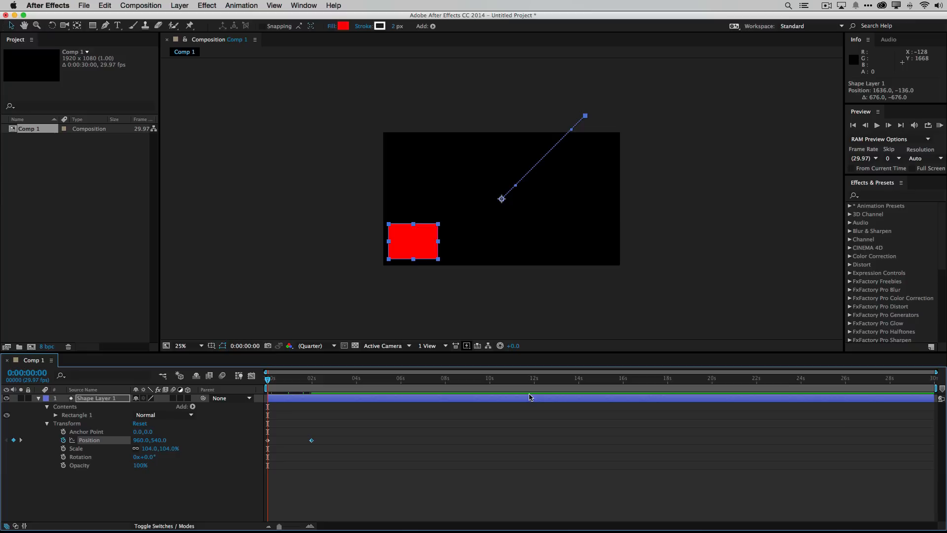
key(space)
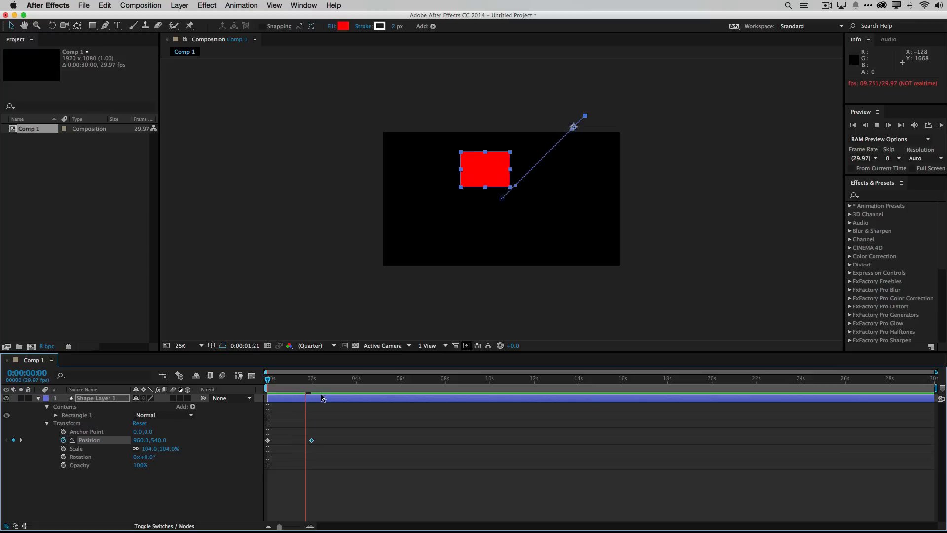
key(space)
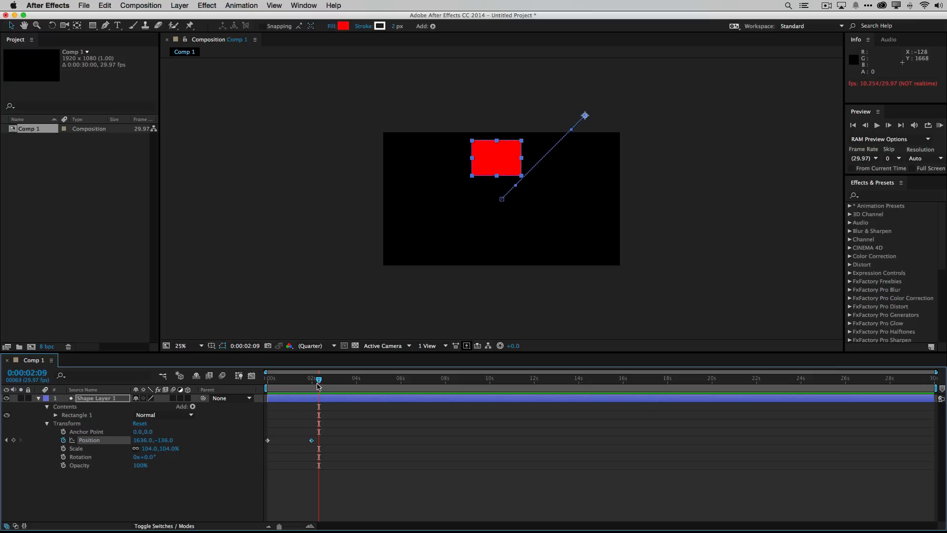
drag(307, 382, 256, 389)
key(space)
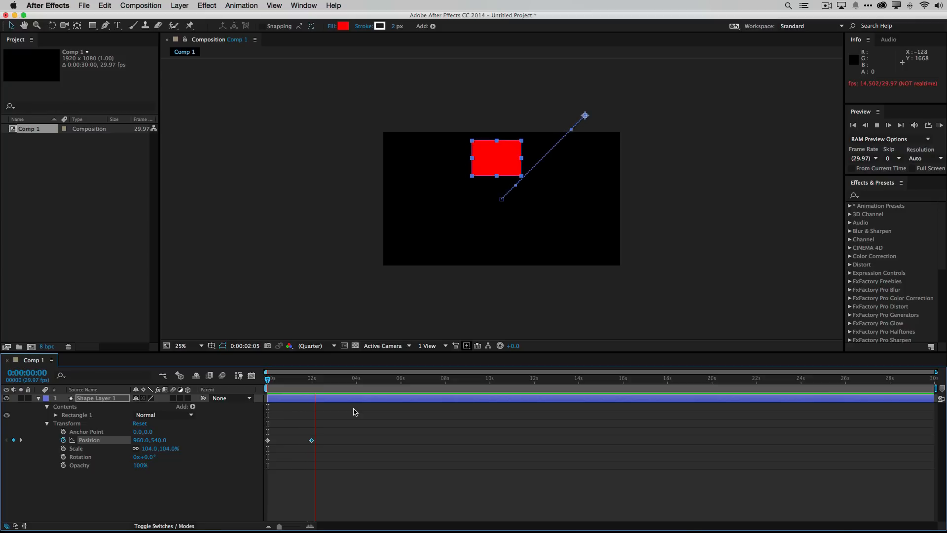
key(space)
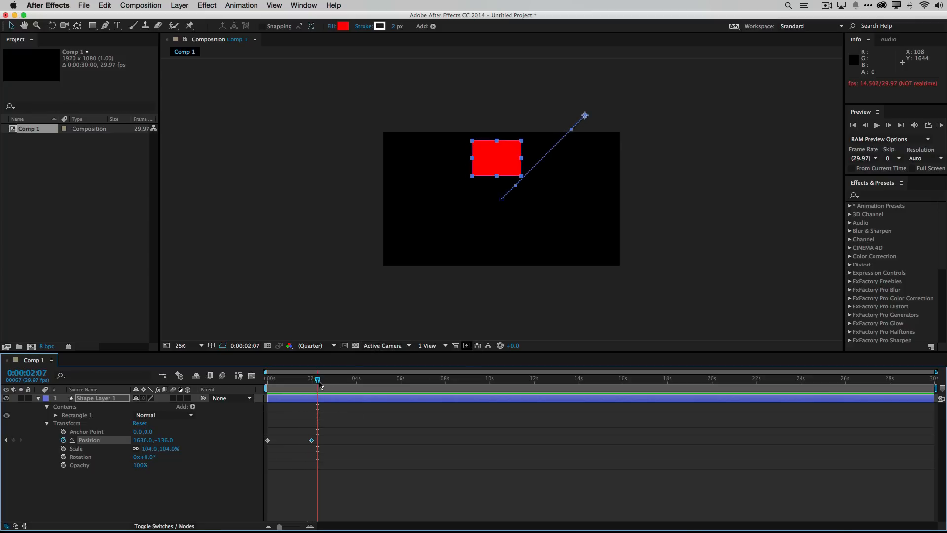
- Try to move the rectangle to the frame's lower-right corner at 0:00:02:00, and undo the move
mouse_move(317, 383)
mouse_down()
mouse_move(268, 382)
mouse_move(313, 388)
mouse_up()
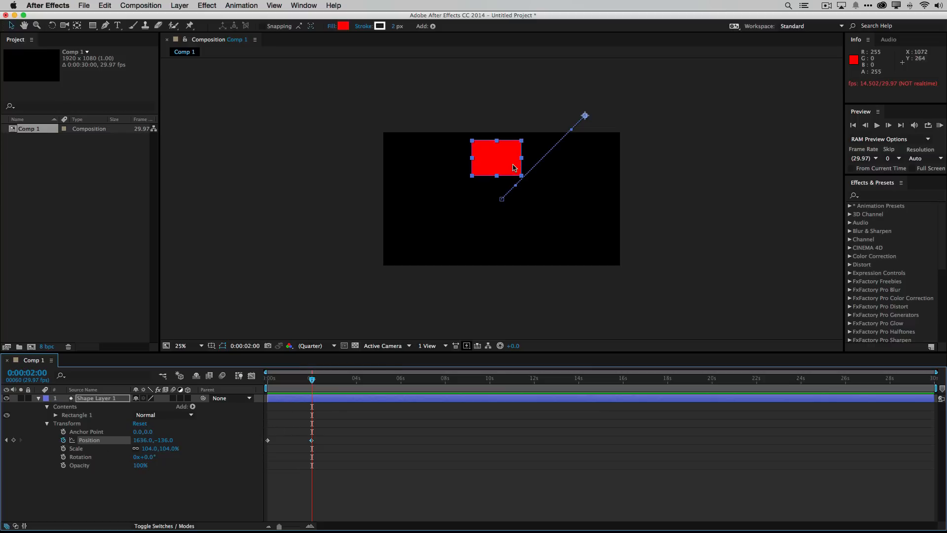
drag(513, 168, 600, 250)
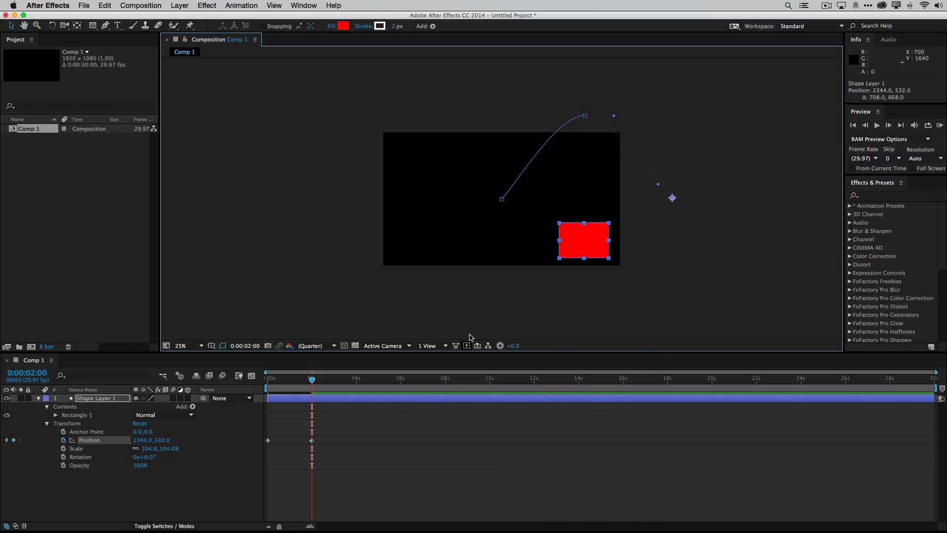
key(super+z)
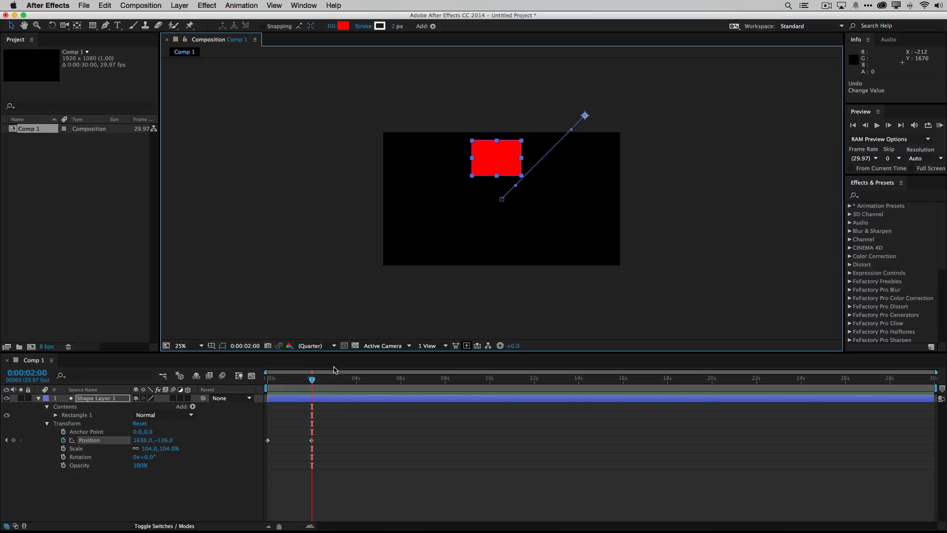
- Add a Position keyframe of 2356, 536 at 0:00:04:00 in the frame's lower-right corner and preview the animation from the start
drag(312, 380, 359, 382)
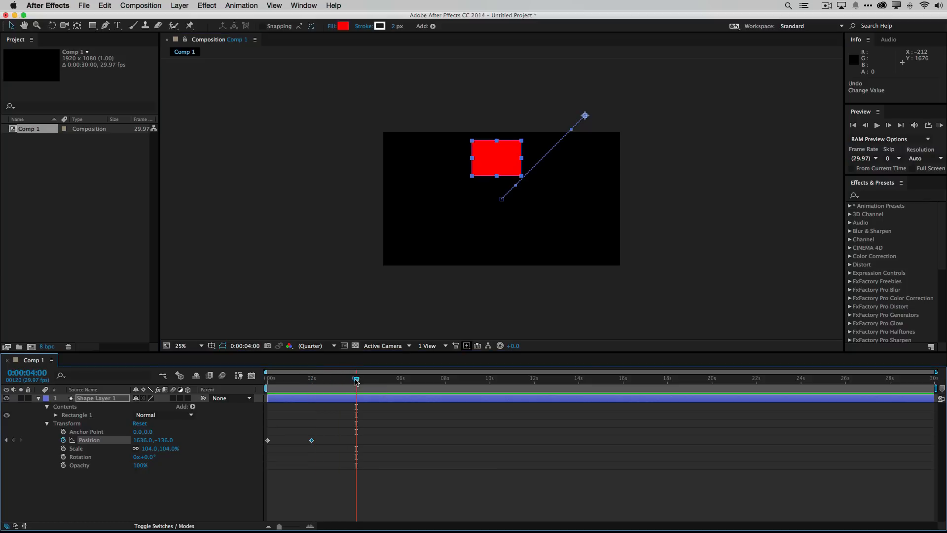
drag(504, 163, 593, 250)
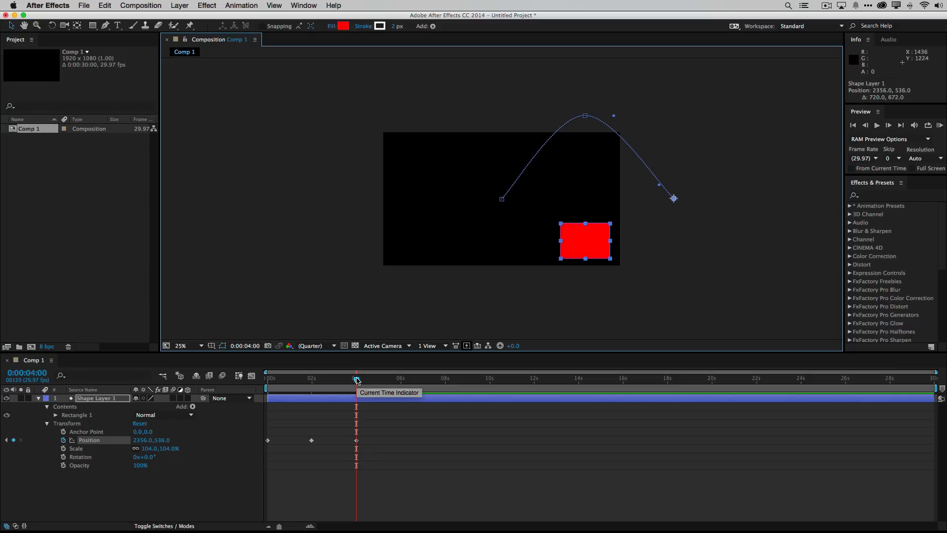
drag(355, 380, 179, 392)
key(space)
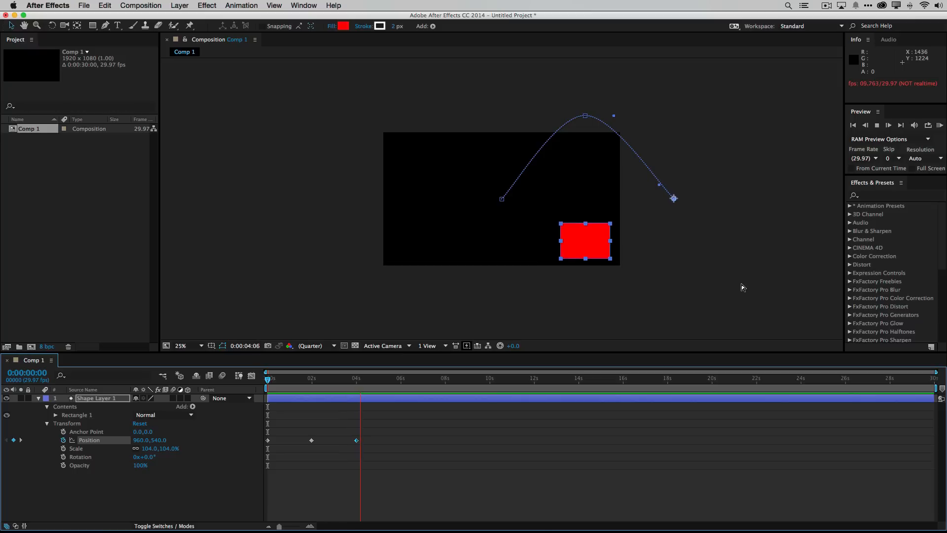
key(space)
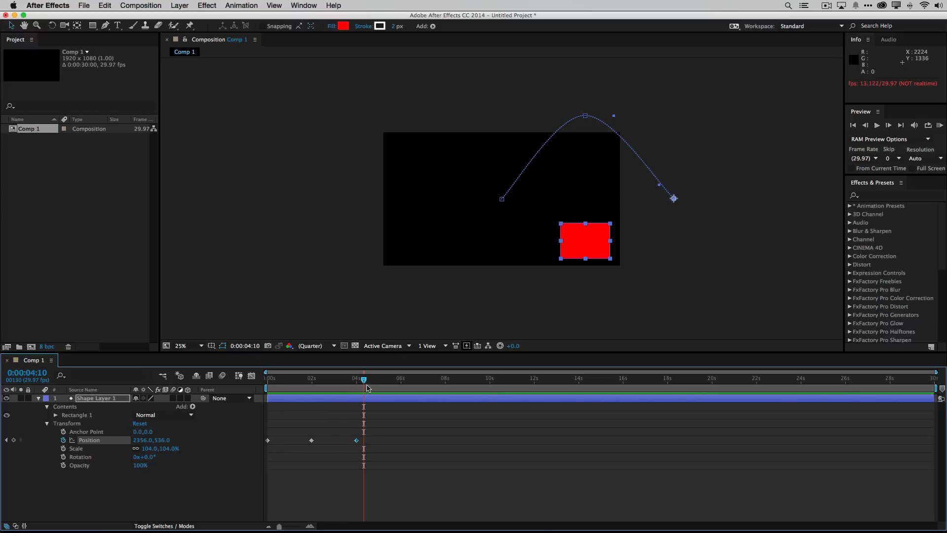
- Start animating the Color of Rectangle 1's Fill 1 with a red keyframe at 0:00:00:00
drag(365, 381, 267, 381)
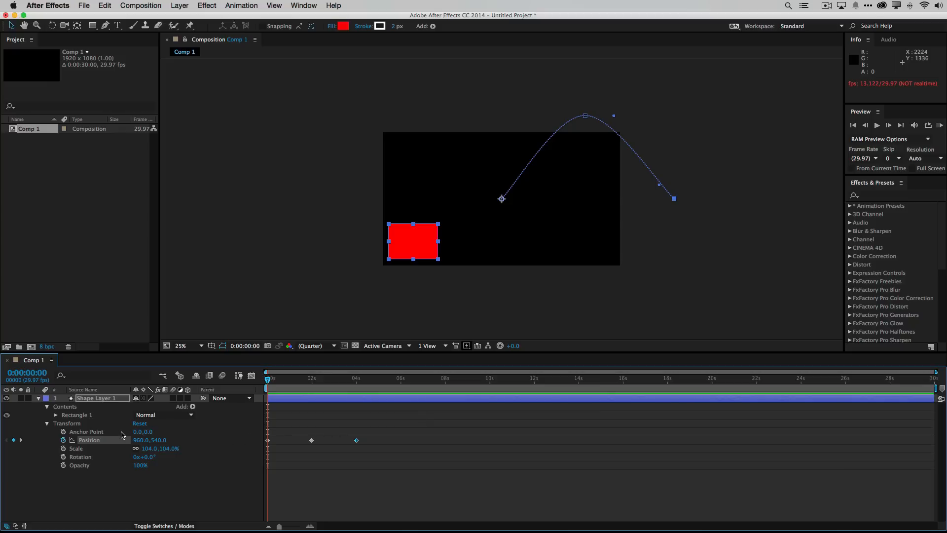
click(55, 415)
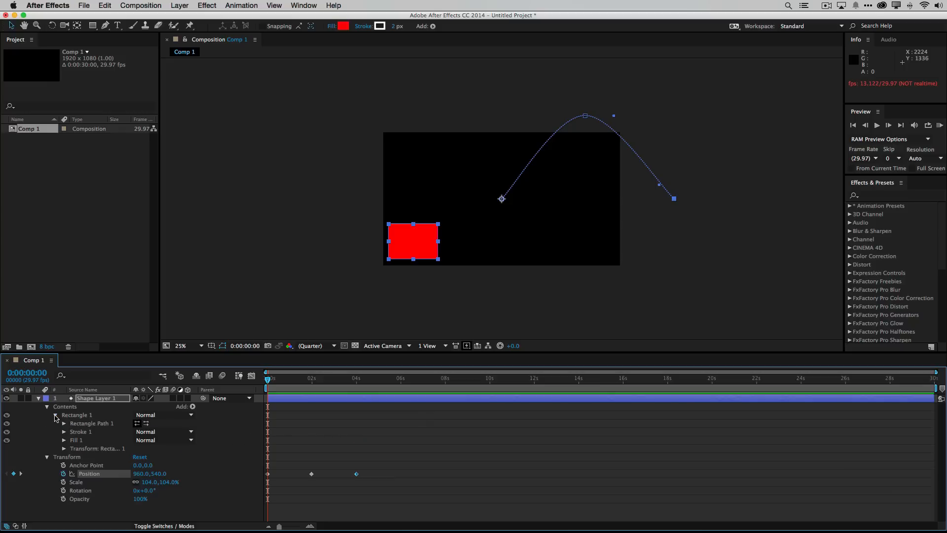
click(64, 440)
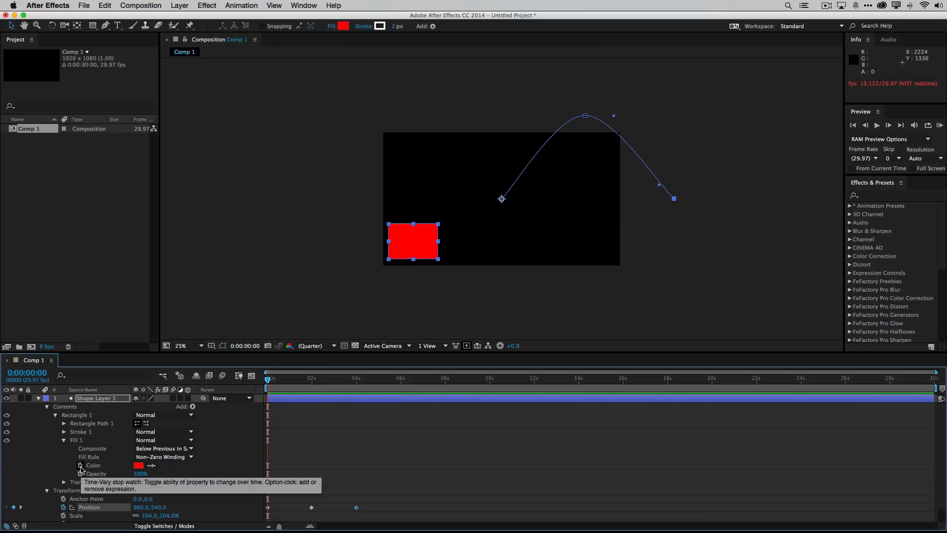
click(80, 465)
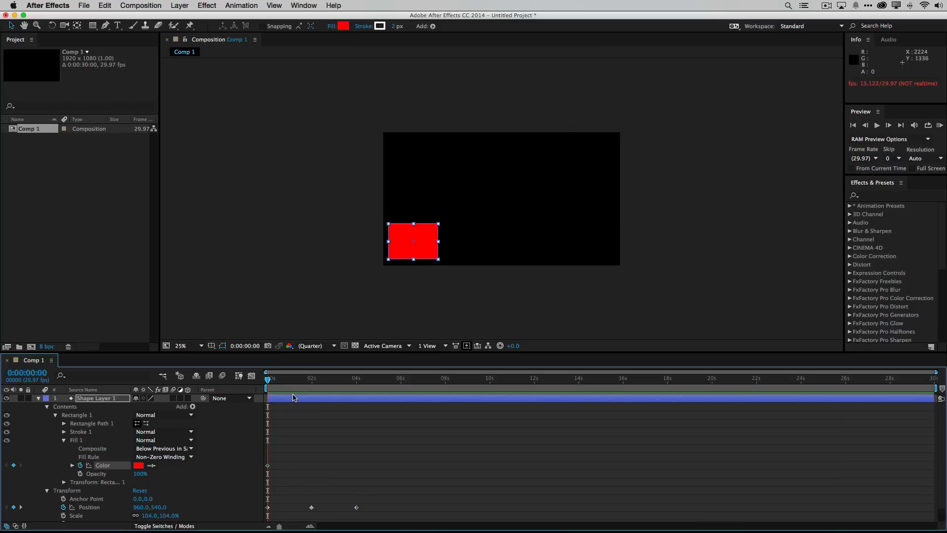
- Add a fill Color keyframe at 0:00:02:00 that turns the rectangle near-white (F6F4F4)
drag(269, 381, 314, 381)
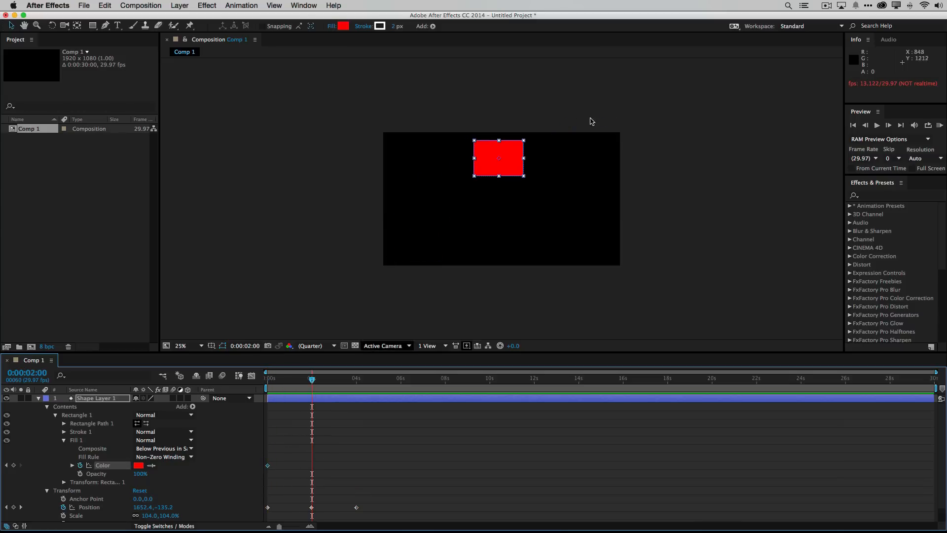
click(344, 26)
click(365, 229)
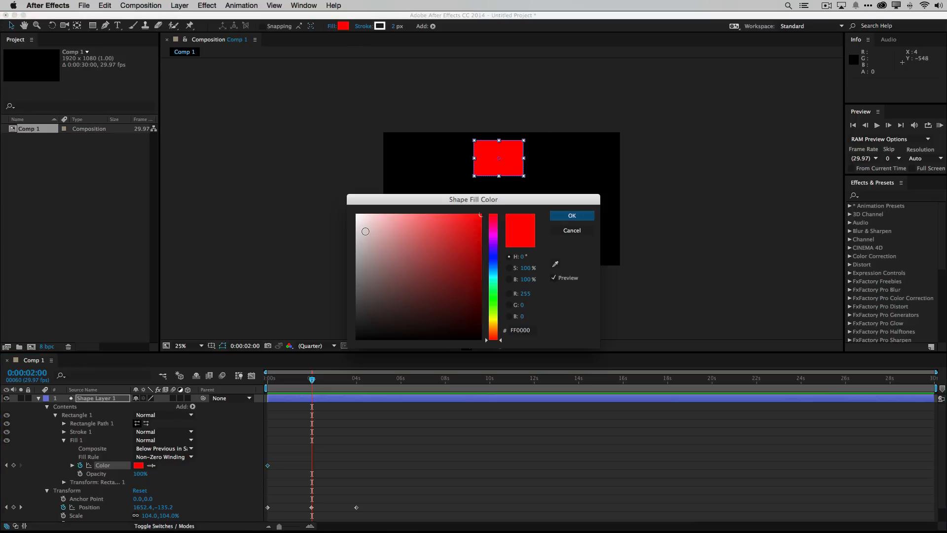
click(357, 218)
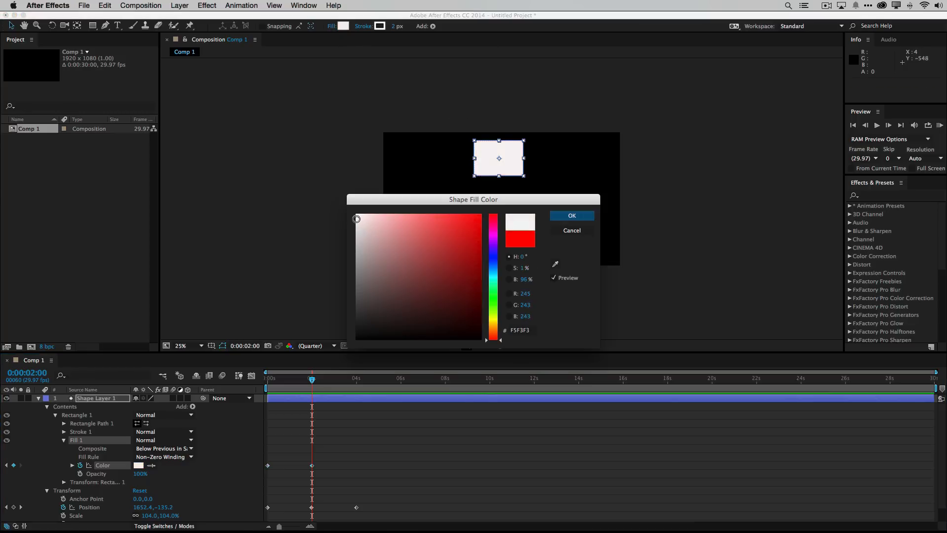
click(589, 217)
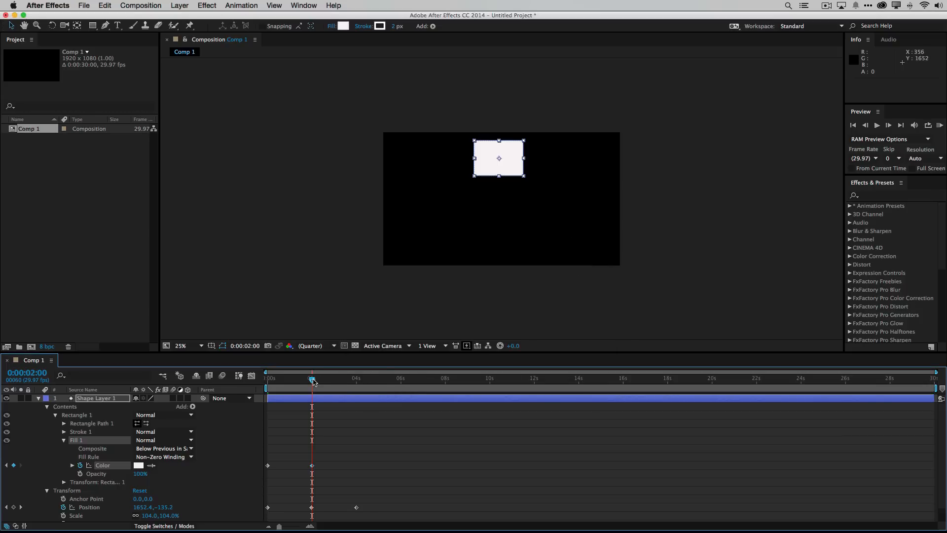
- Add a fill Color keyframe at 0:00:04:00 that turns the rectangle a saturated blue
drag(311, 380, 356, 380)
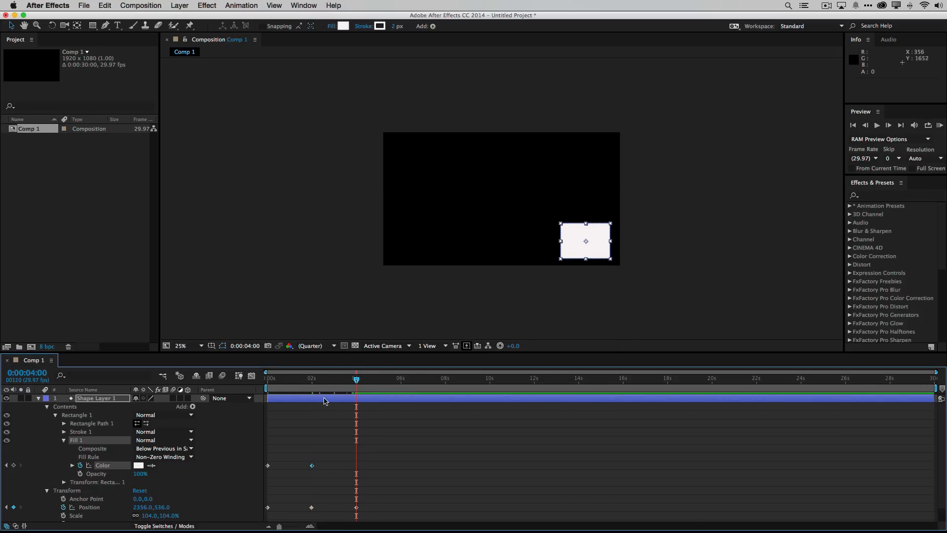
click(340, 28)
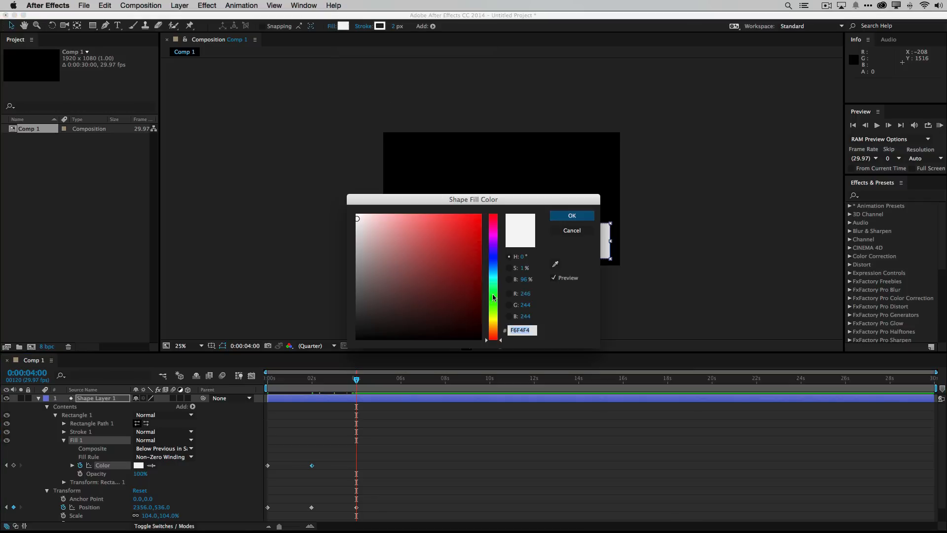
click(493, 257)
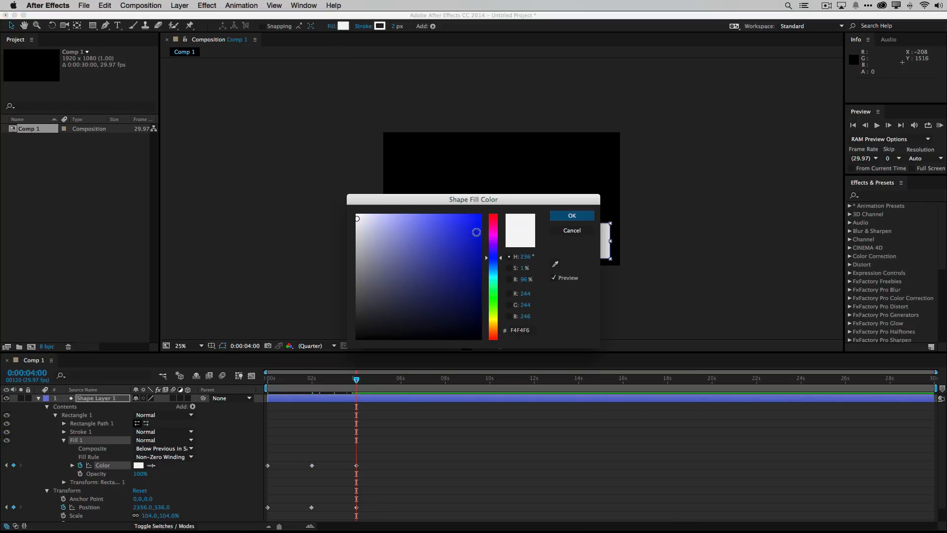
click(481, 217)
click(562, 216)
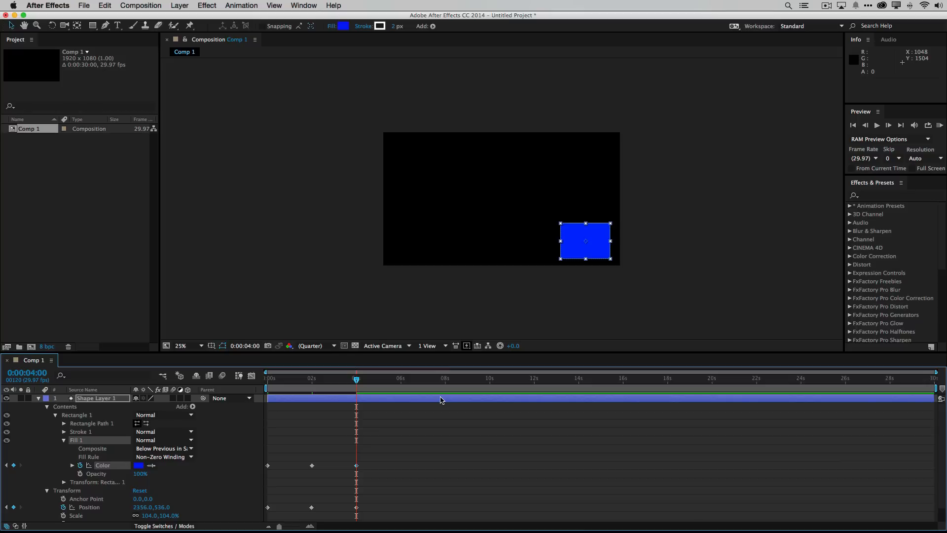
- Preview the combined movement and color animation from the start of the composition
drag(357, 379, 222, 392)
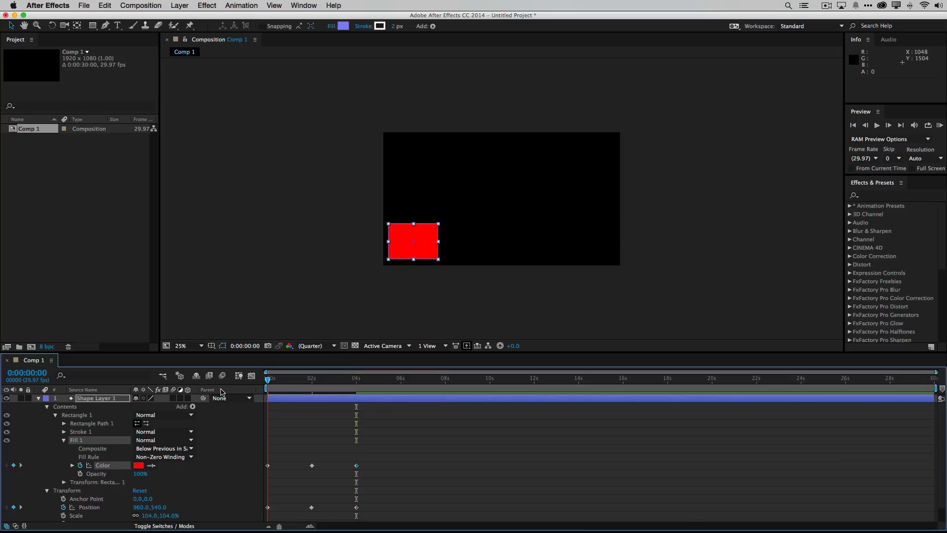
key(space)
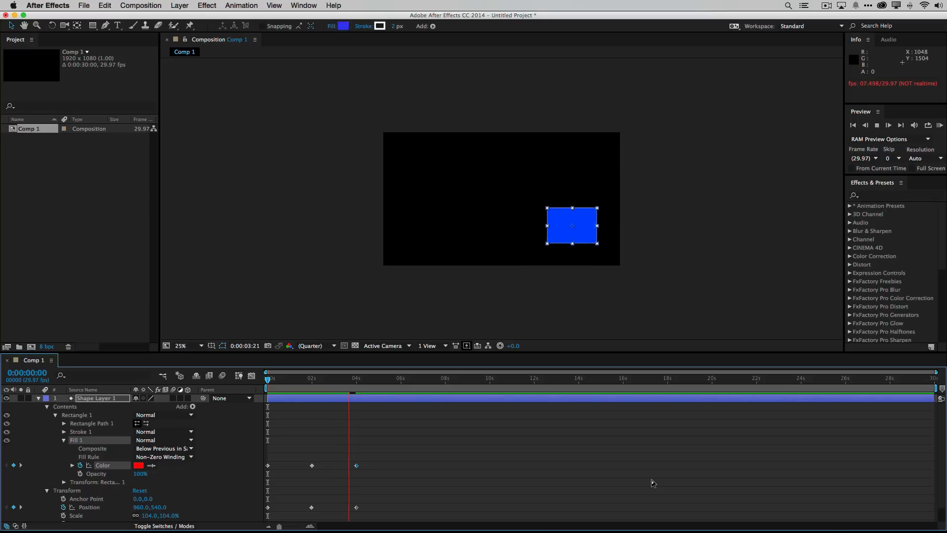
key(space)
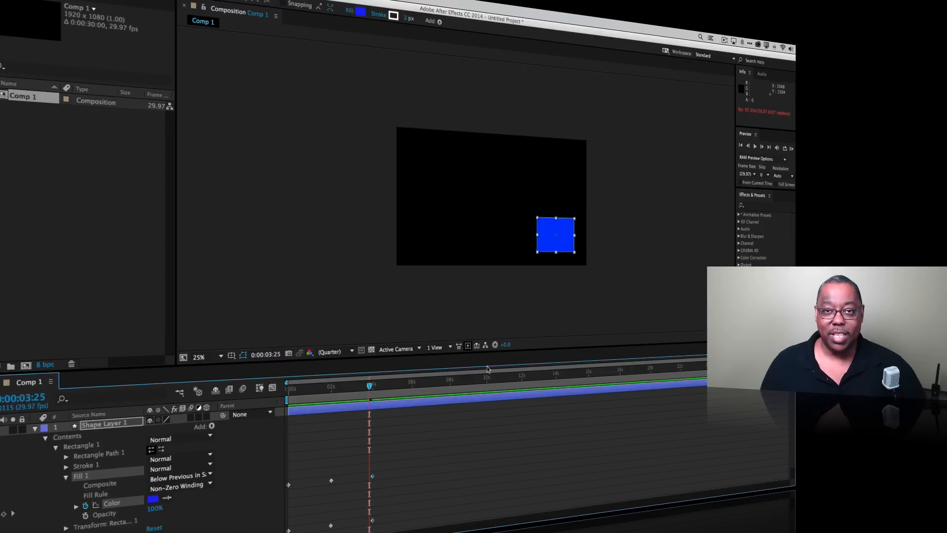
- Begin a file import and browse Creative Cloud Files to the media folder in AdobePremiereClipExport's NAIAS Demo folder
click(109, 180)
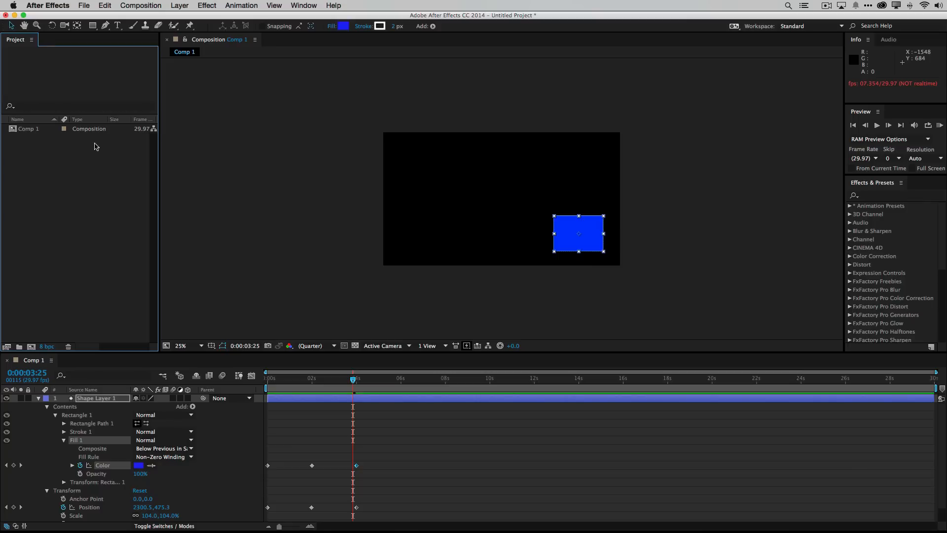
click(84, 6)
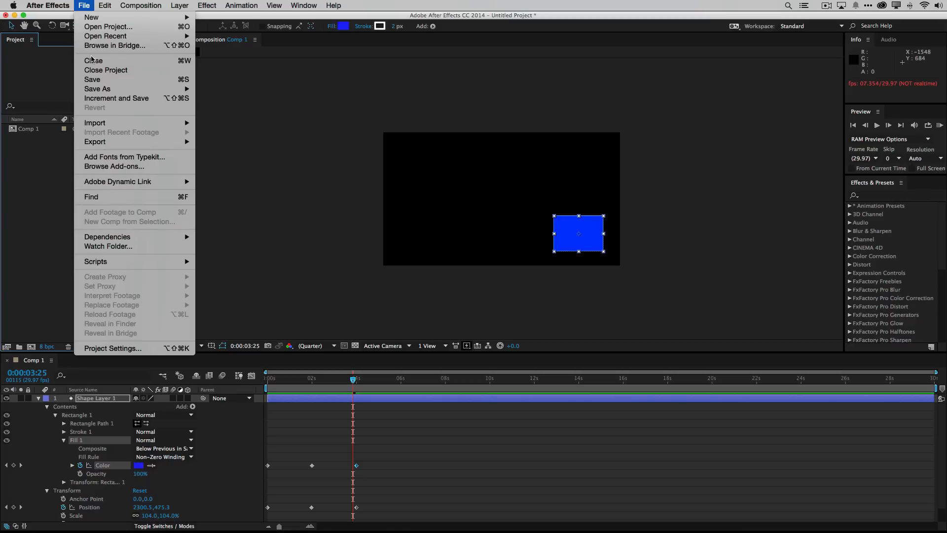
mouse_move(101, 138)
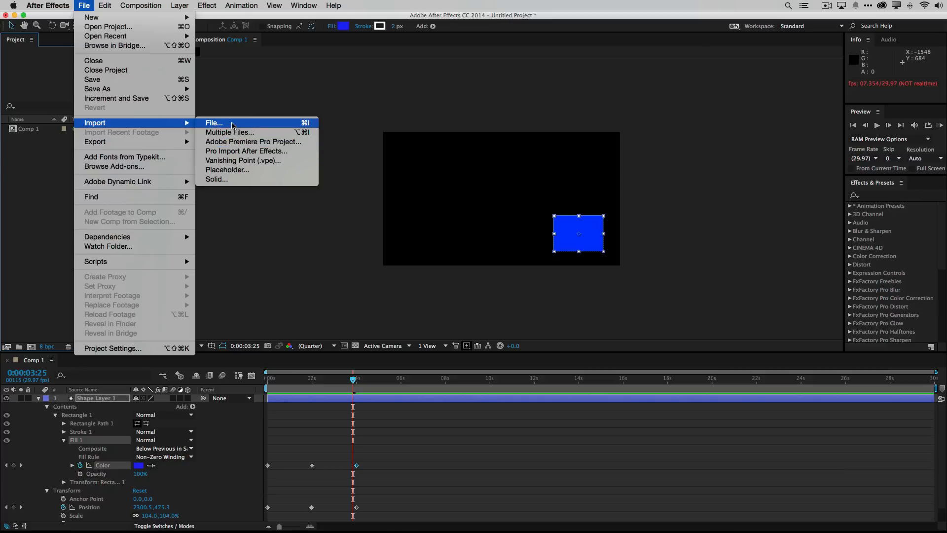
click(45, 199)
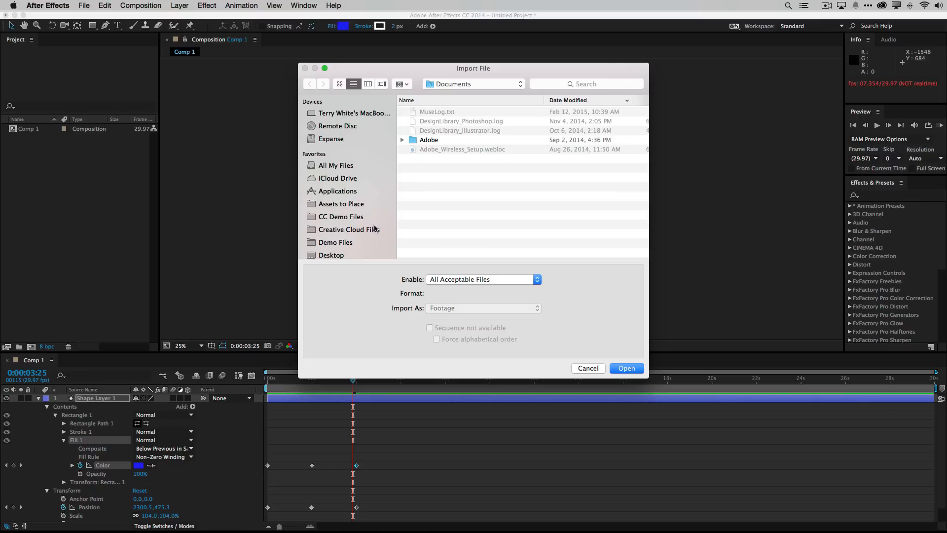
click(357, 230)
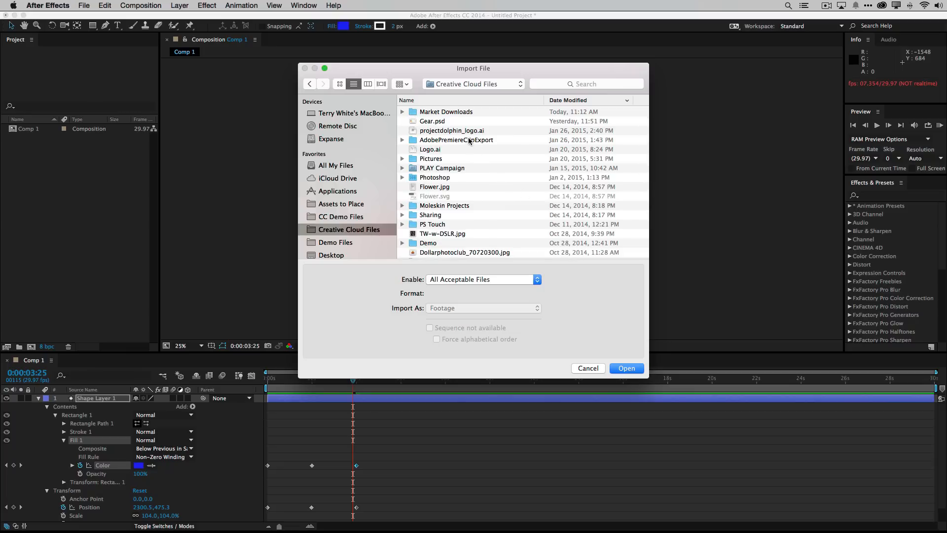
double_click(469, 141)
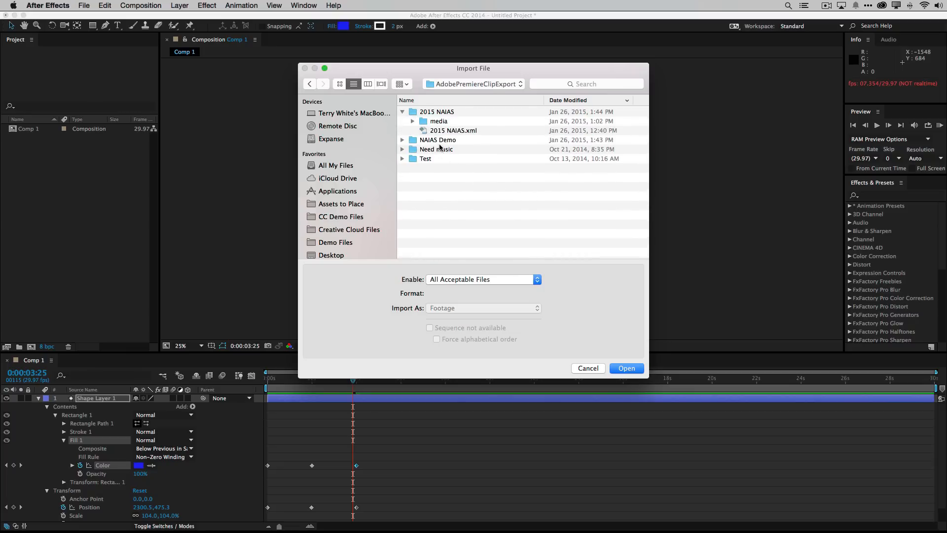
double_click(445, 142)
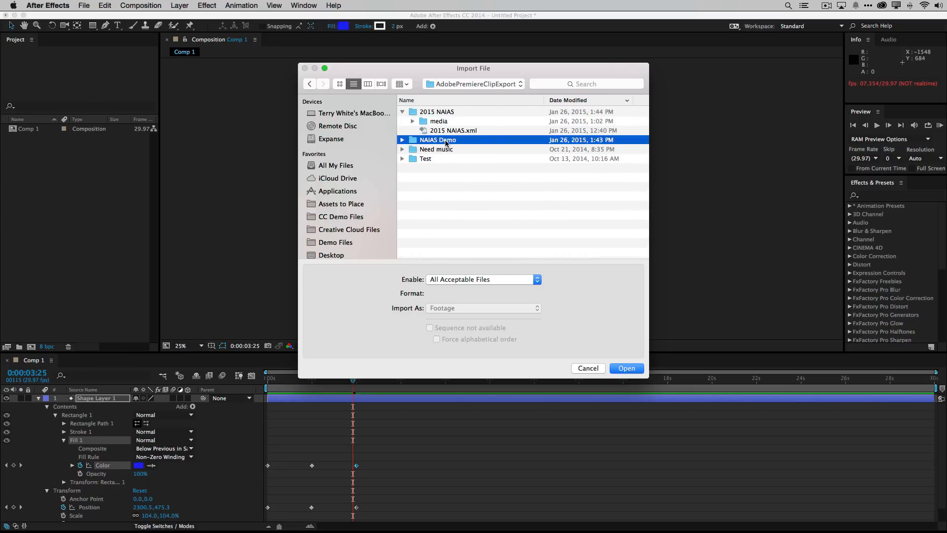
click(401, 112)
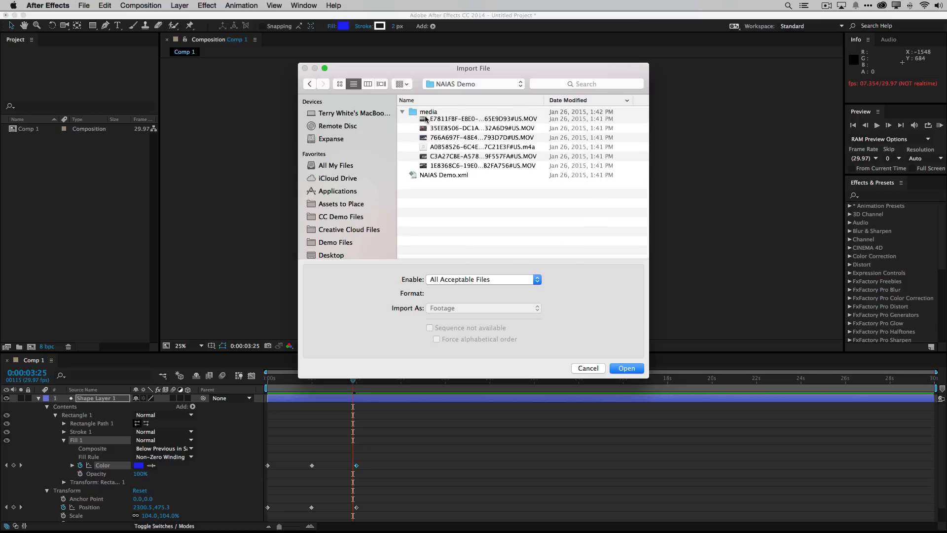
- Preview the media folder's first two clips and import the blue car video 5D6ED955-929E…6DE2C0#US.MOV as footage
click(469, 132)
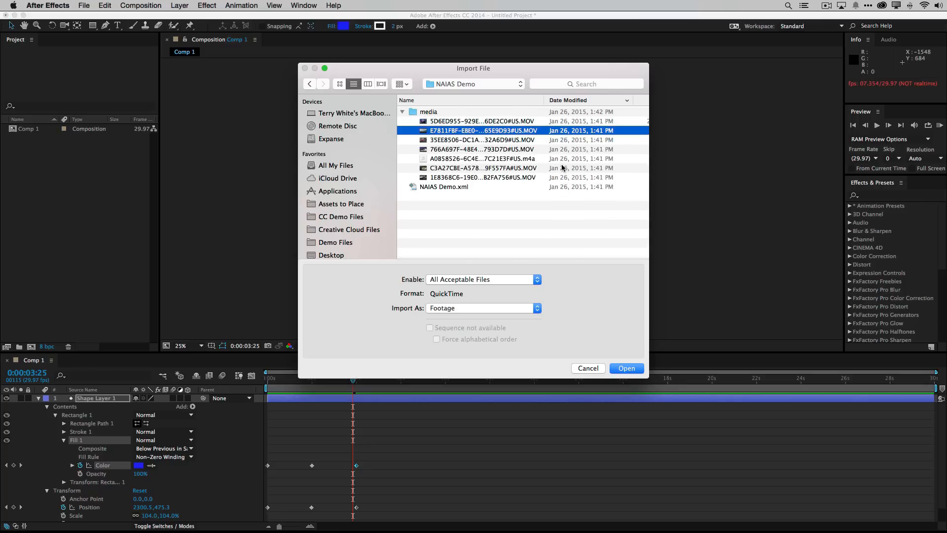
key(space)
key(space)
key(Up)
key(space)
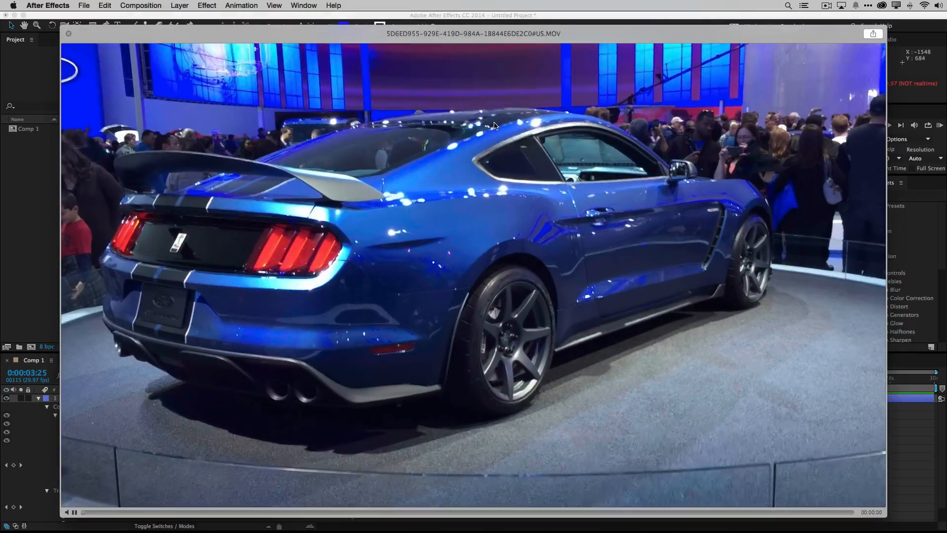
key(space)
click(627, 368)
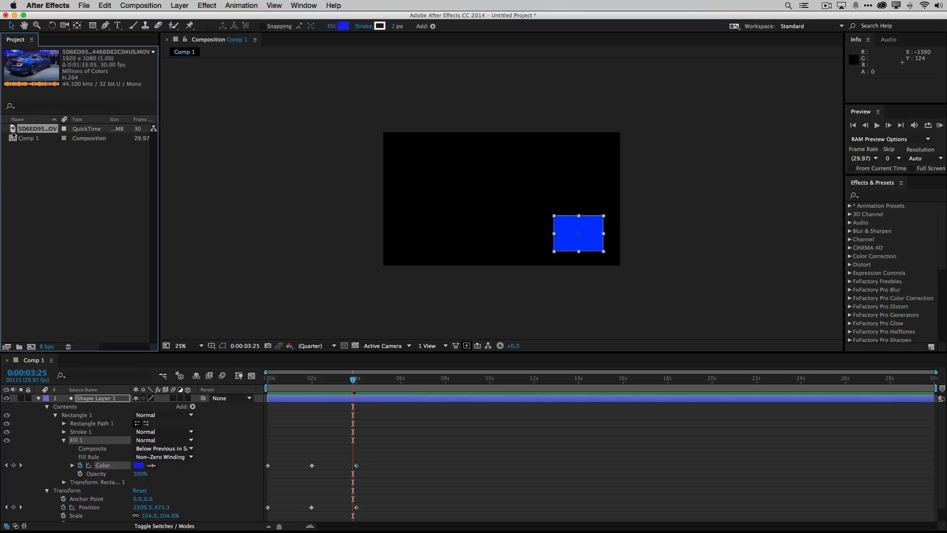
- Create a new composition from the imported car clip, leaving its footage interpretation settings unchanged
drag(15, 129, 6, 348)
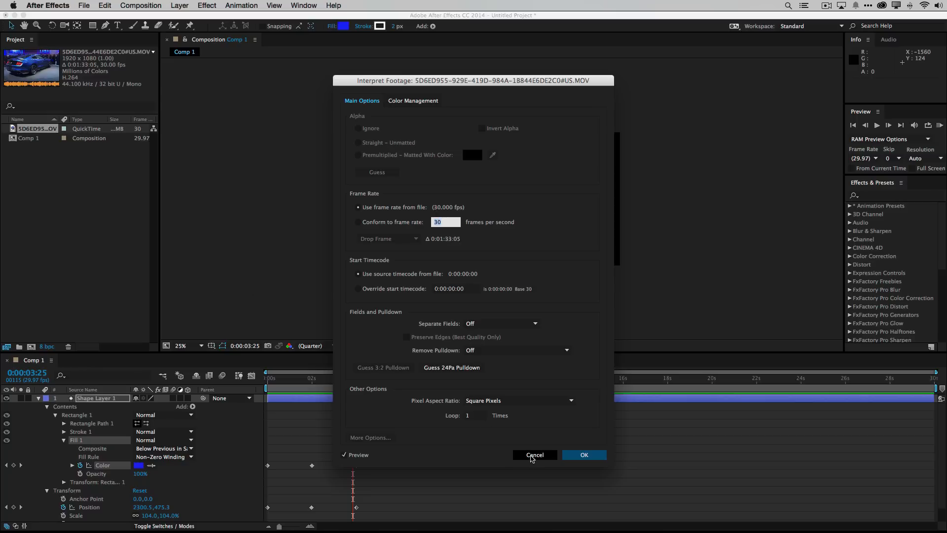
click(532, 457)
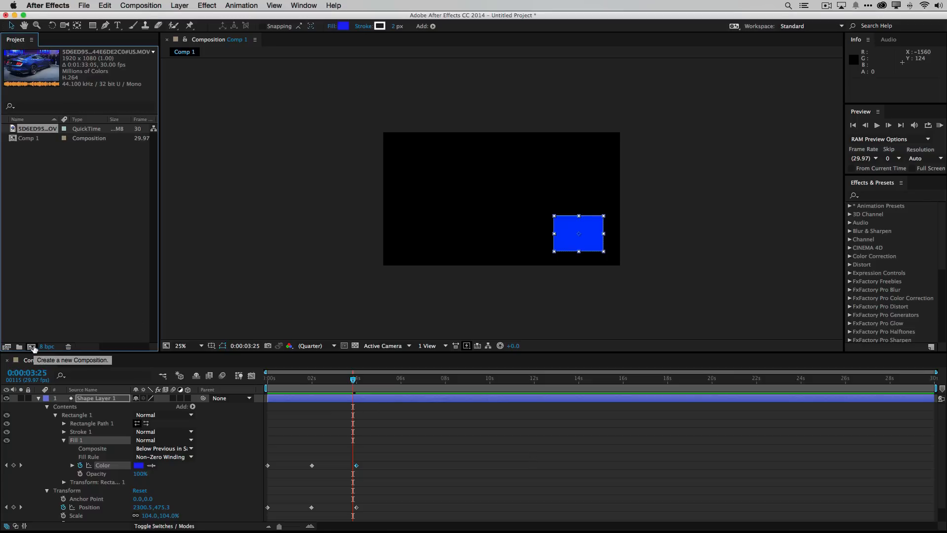
drag(17, 130, 32, 348)
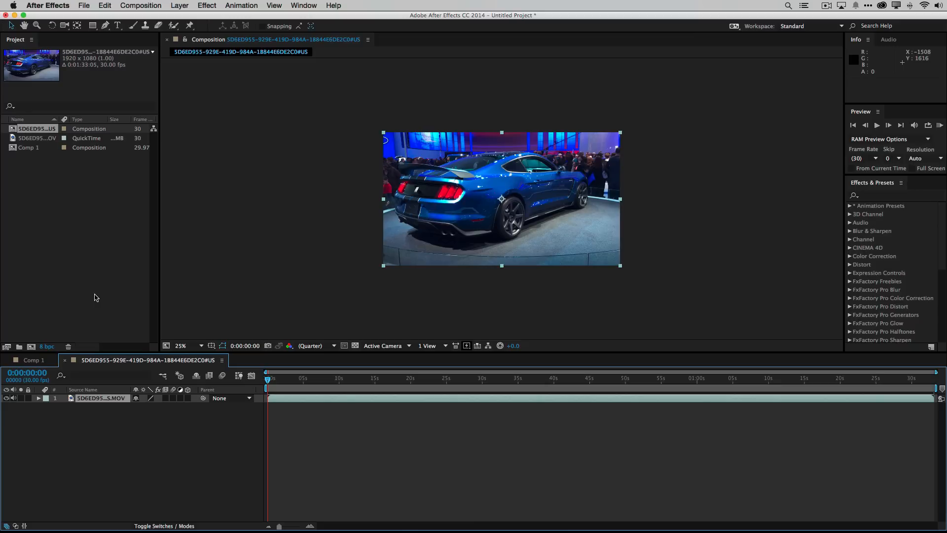
- Scale the car clip's layer to 71% and move it toward the frame's upper right, to Position 1136, 460
click(39, 398)
click(47, 407)
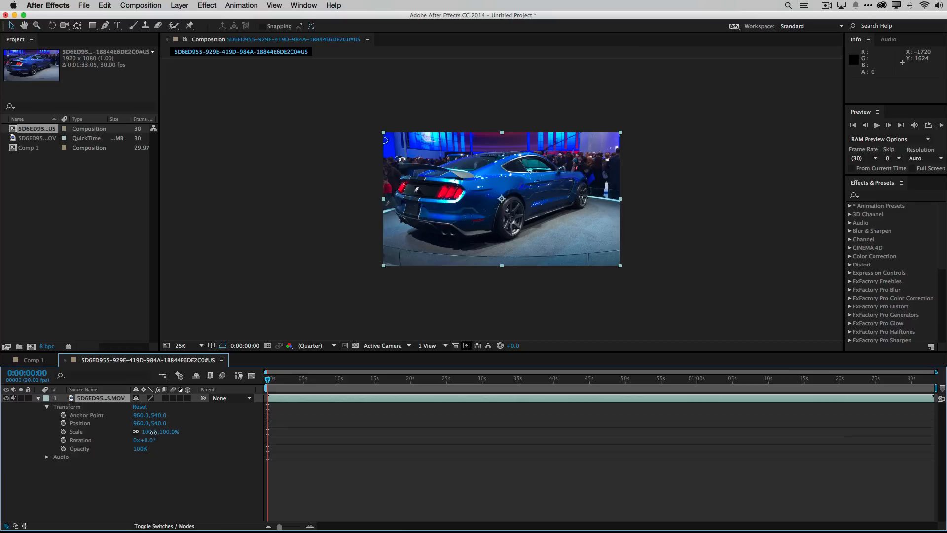
drag(153, 436, 146, 432)
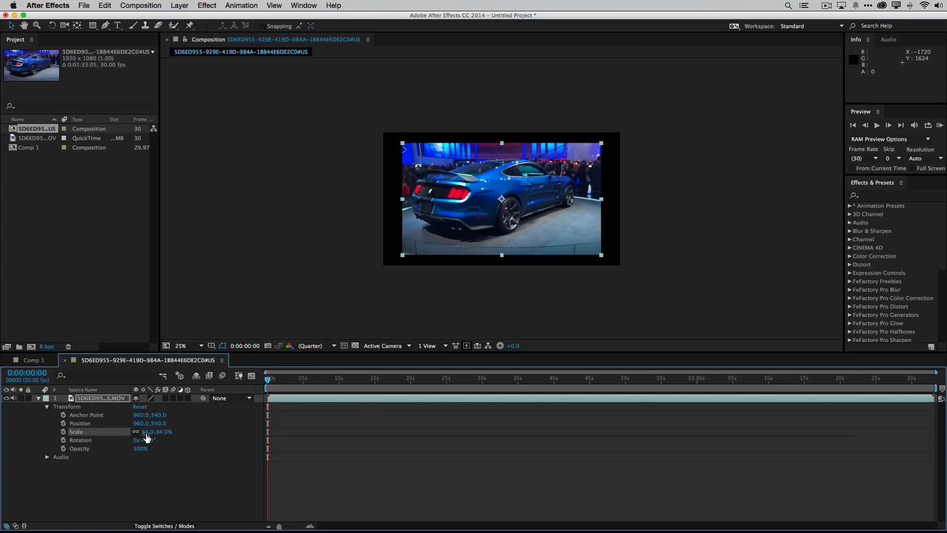
drag(147, 437, 140, 435)
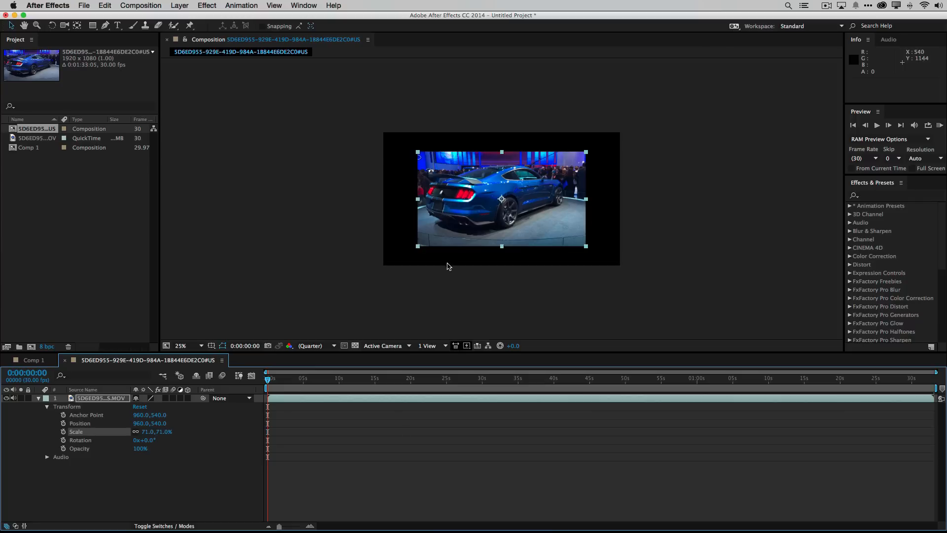
click(464, 239)
drag(464, 239, 486, 229)
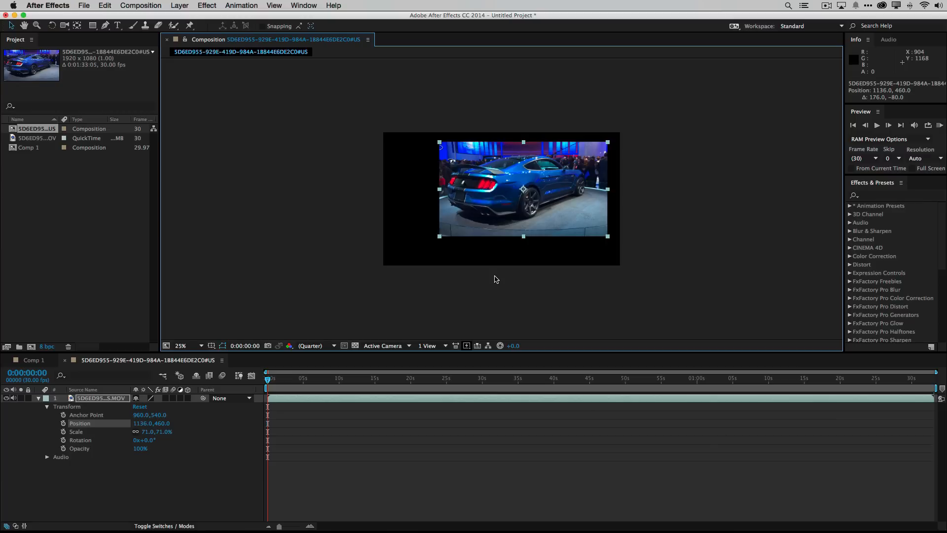
- Create a 1920 × 1080 solid layer in a dark purple sampled from the car clip's upper edge
click(180, 5)
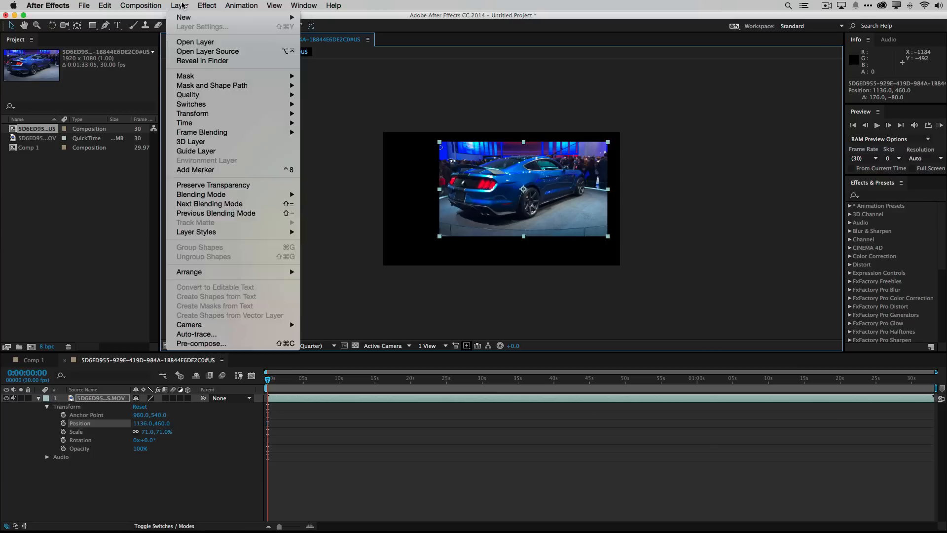
mouse_move(182, 16)
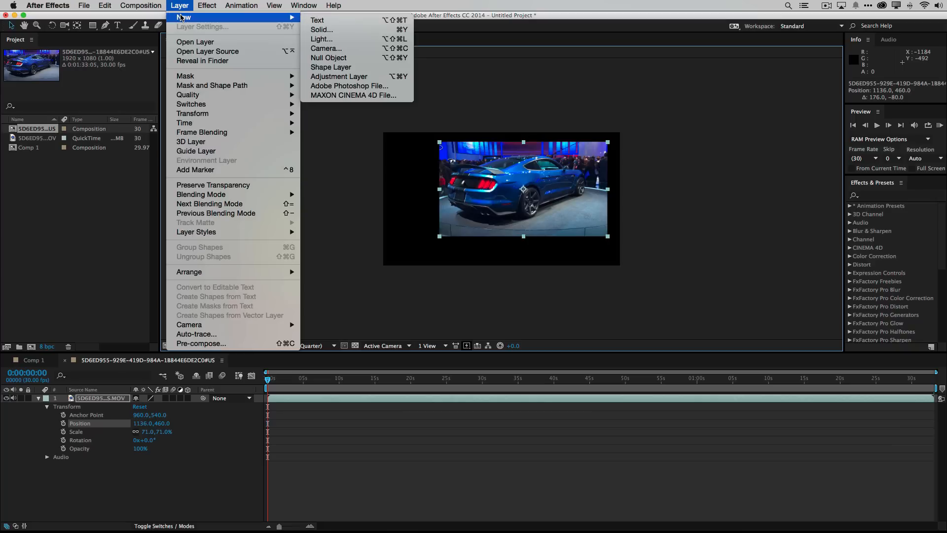
click(328, 31)
drag(532, 178, 376, 223)
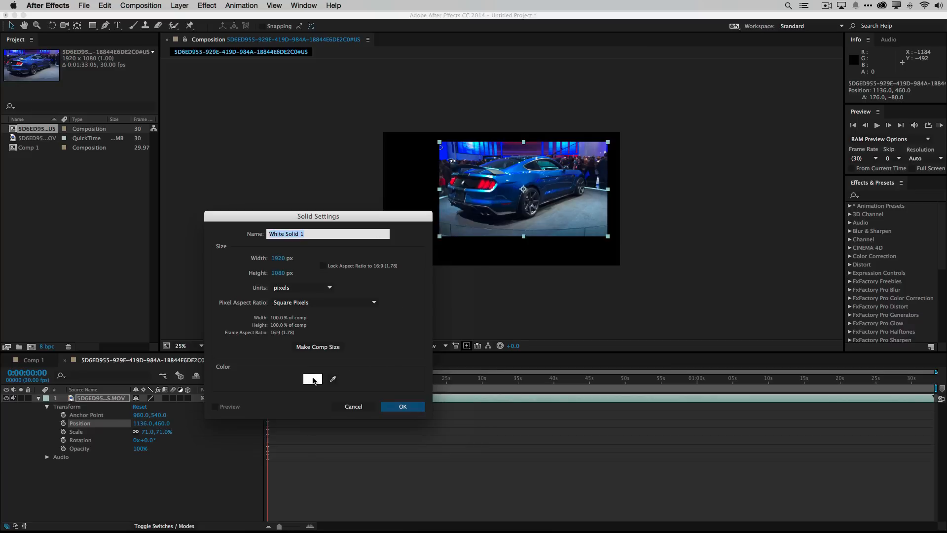
click(315, 381)
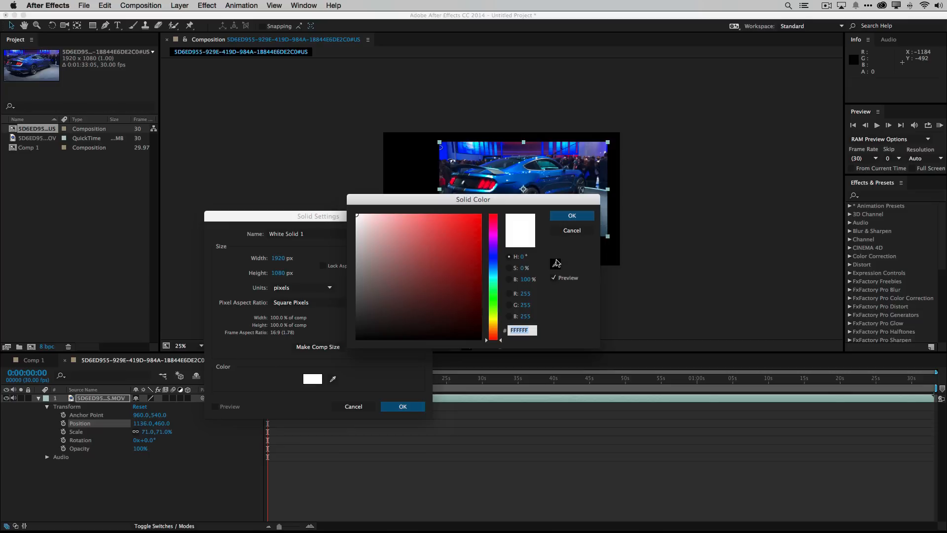
click(555, 264)
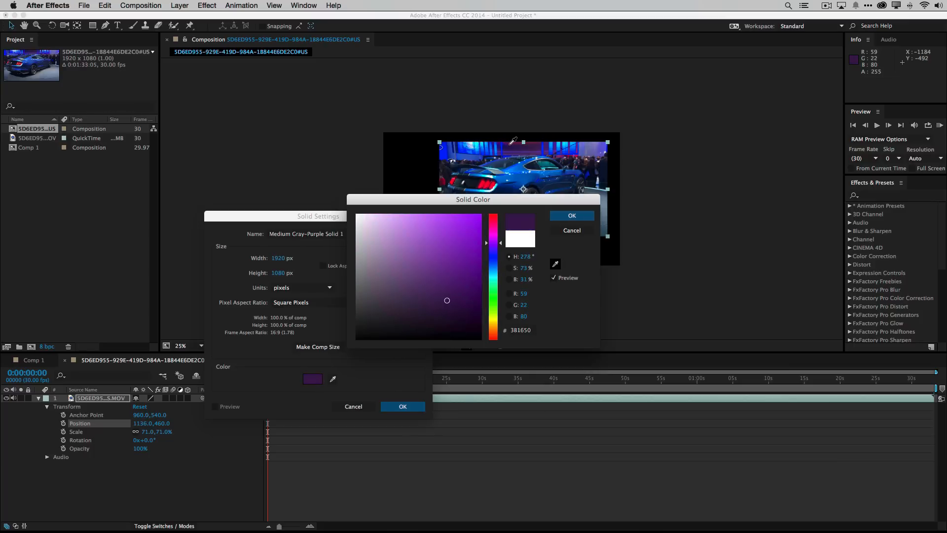
click(513, 143)
click(571, 215)
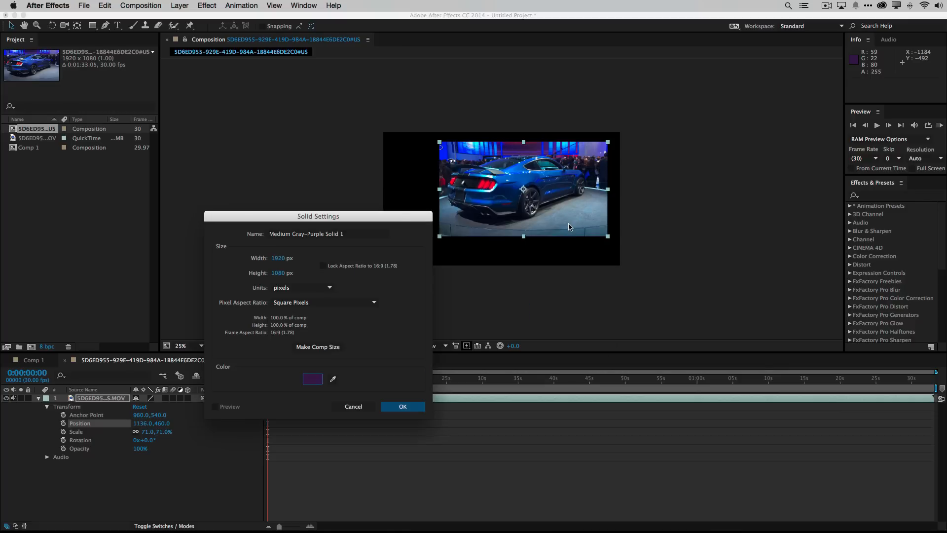
click(400, 405)
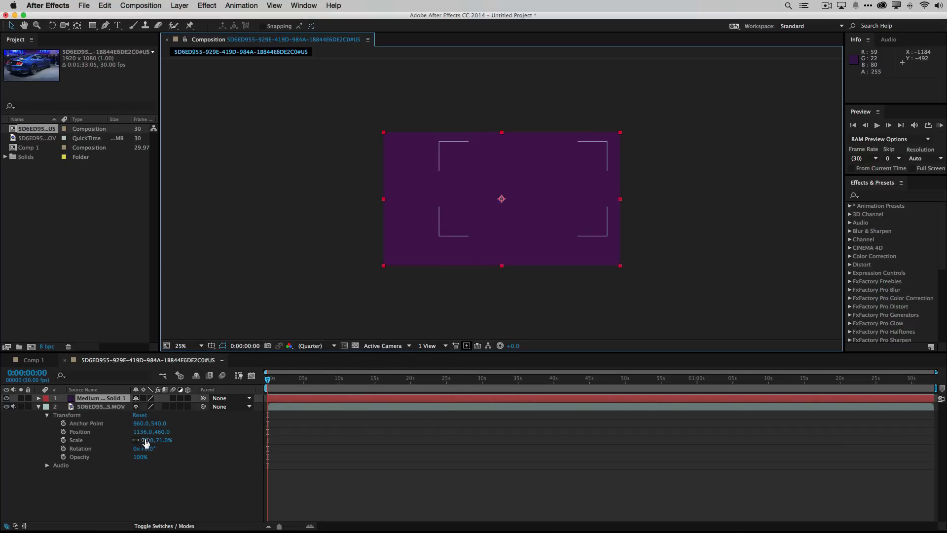
- Collapse the car clip's properties, move the purple solid beneath the clip, and hide the solid
click(39, 406)
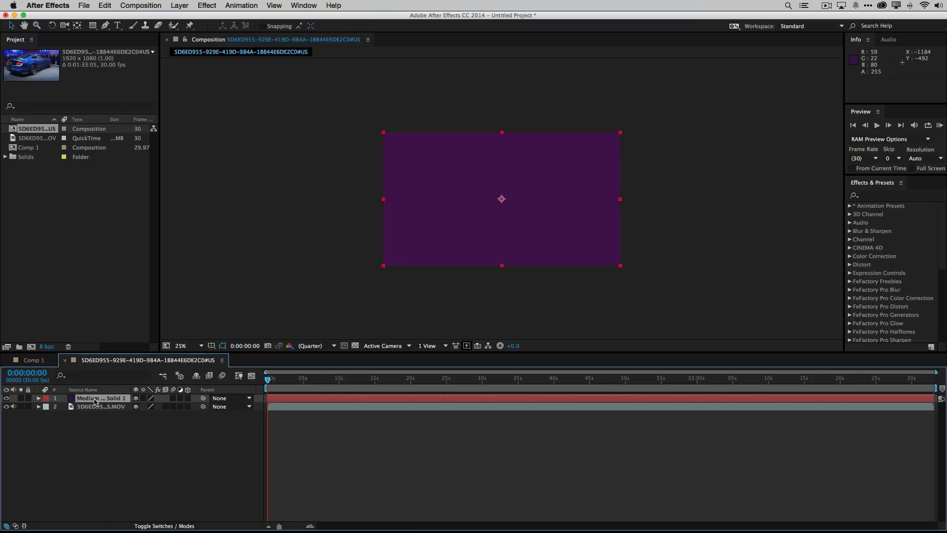
drag(96, 399, 111, 425)
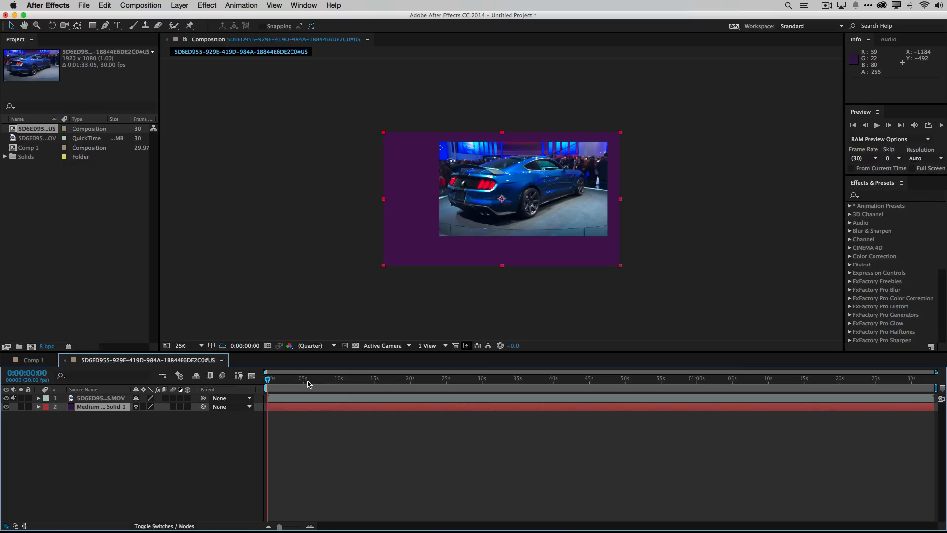
drag(268, 379, 244, 396)
click(396, 434)
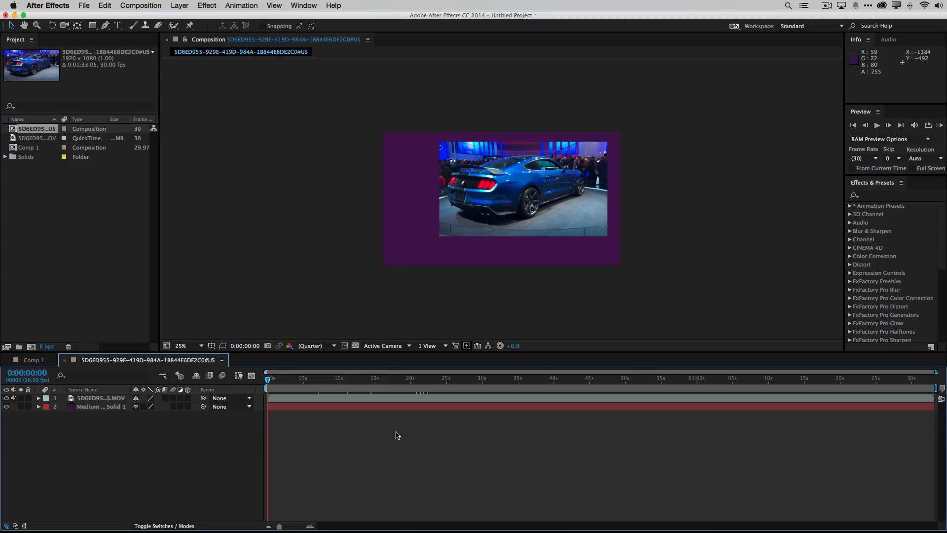
click(6, 406)
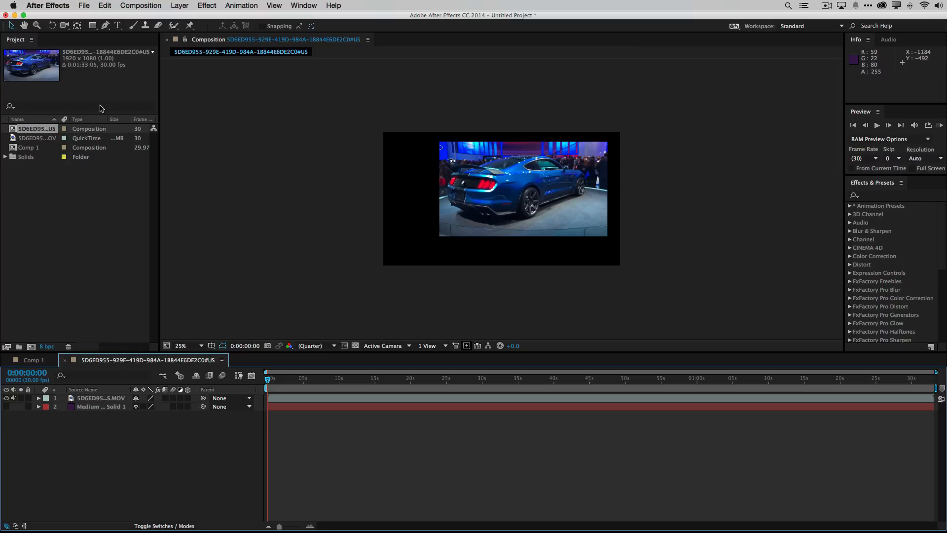
- Start a new Adobe Photoshop file from the project and set the Desktop as its save location
click(81, 8)
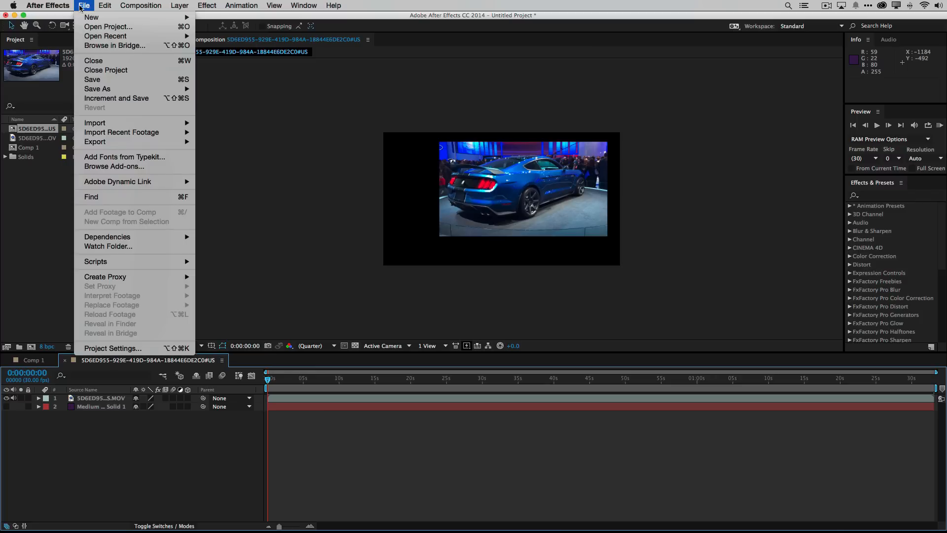
mouse_move(83, 19)
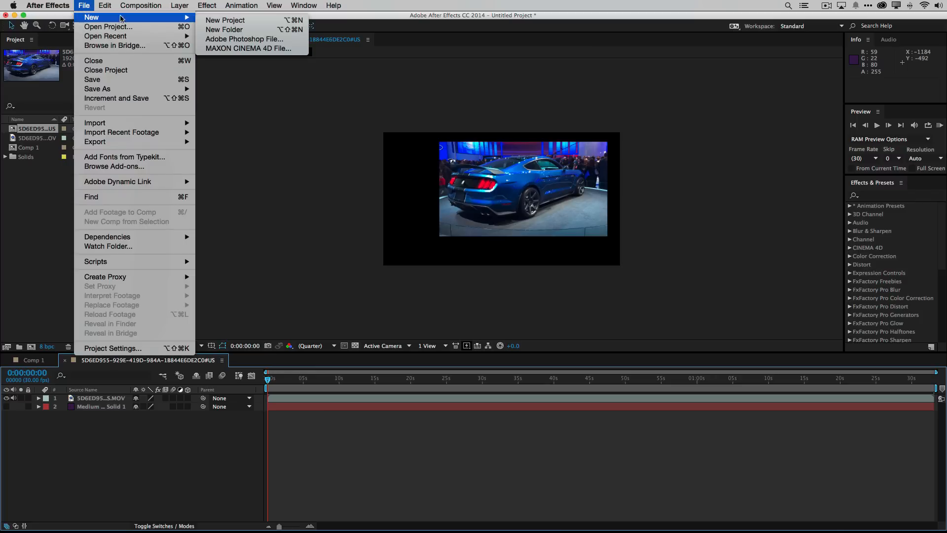
click(234, 40)
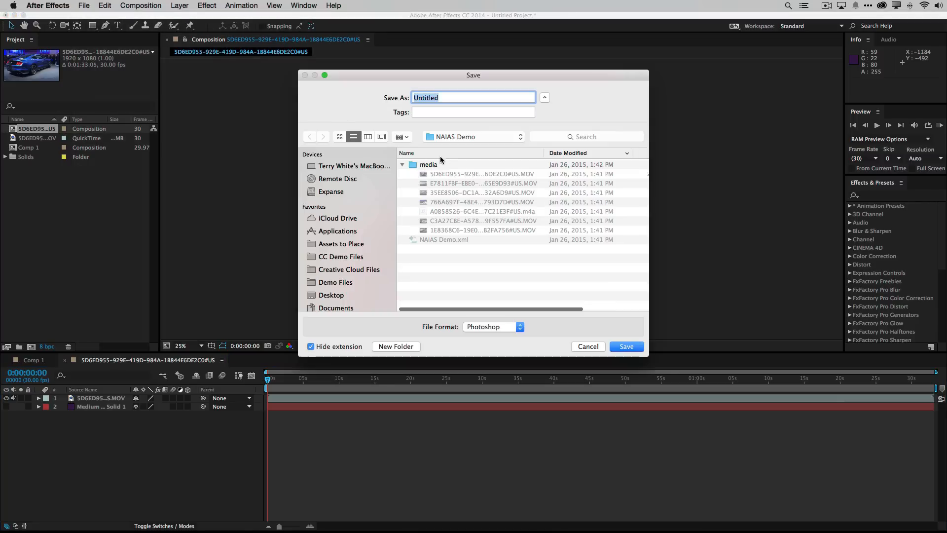
key(super+shift+d)
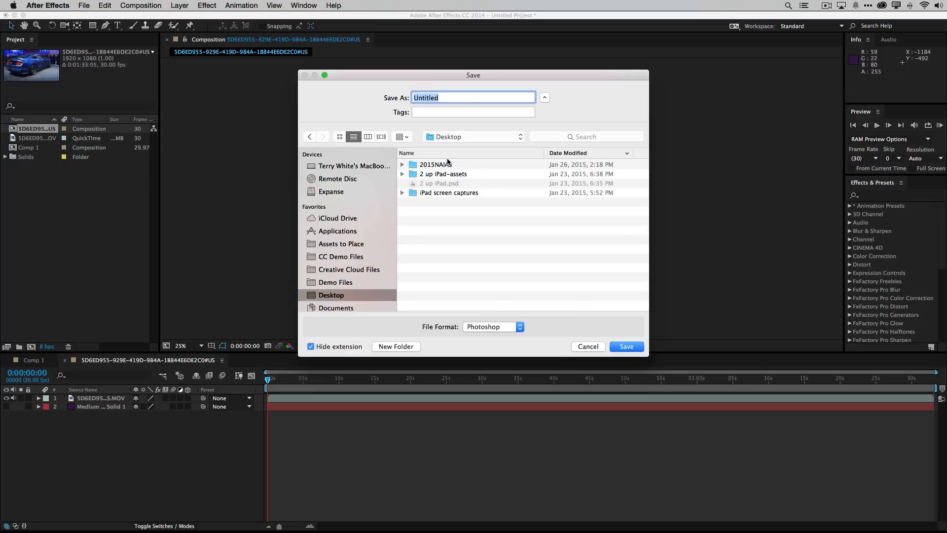
- Name the file AE AutoShow Background and save it in Photoshop format
text(AE Backg)
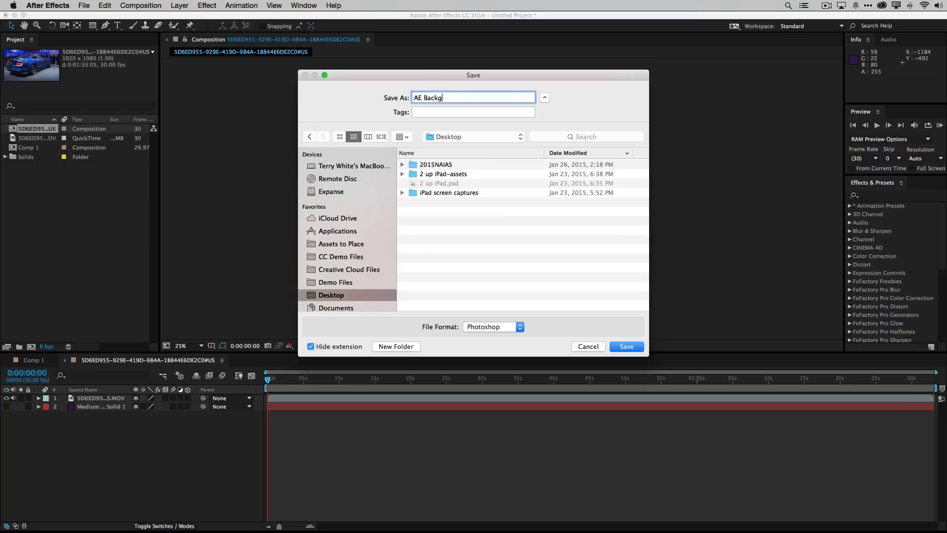
text(round)
key(BackSpace)
key(BackSpace)
key(BackSpace)
key(BackSpace)
key(BackSpace)
key(BackSpace)
key(BackSpace)
key(BackSpace)
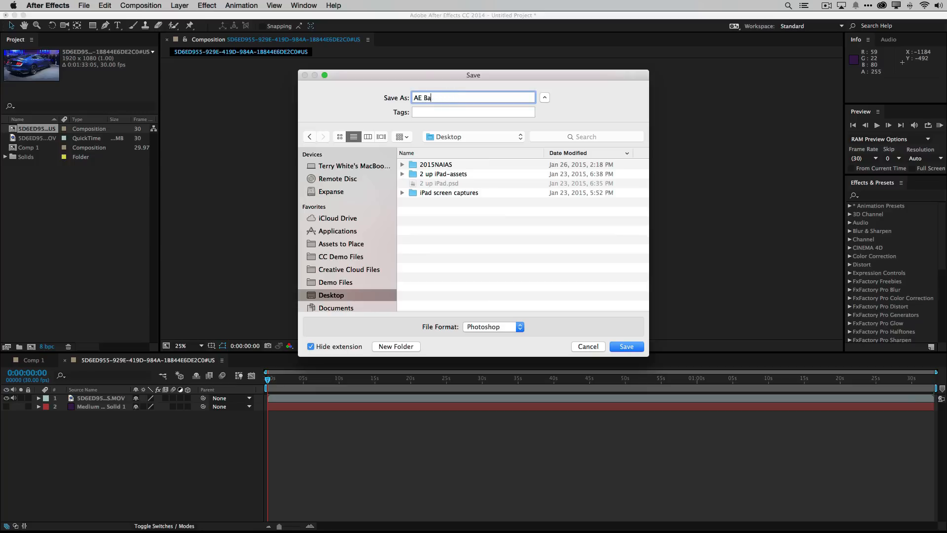
key(BackSpace)
key(BackSpace)
key(BackSpace)
key(BackSpace)
text(E AutoShow Background)
click(626, 346)
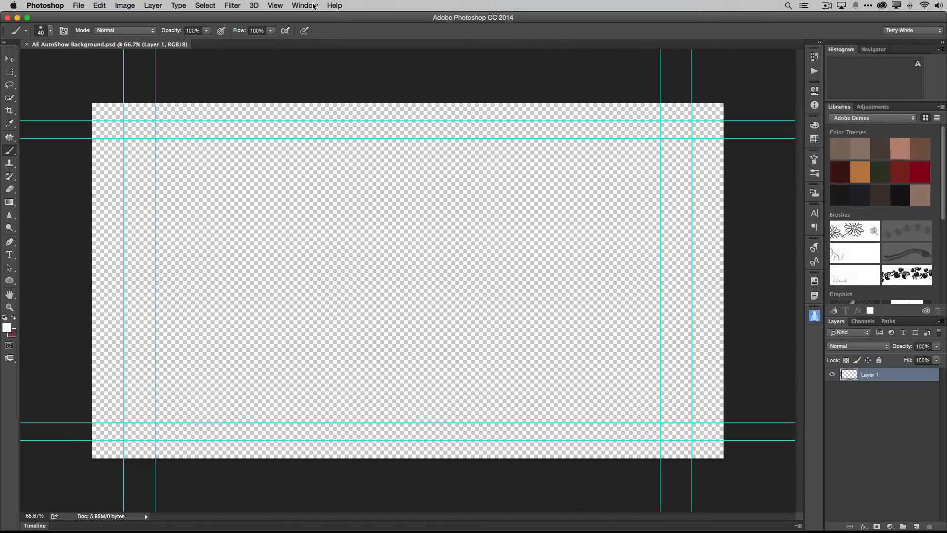
- Switch to Chrome to view the Adobe Paper Textures Pro add-on page, and return to Photoshop
click(306, 5)
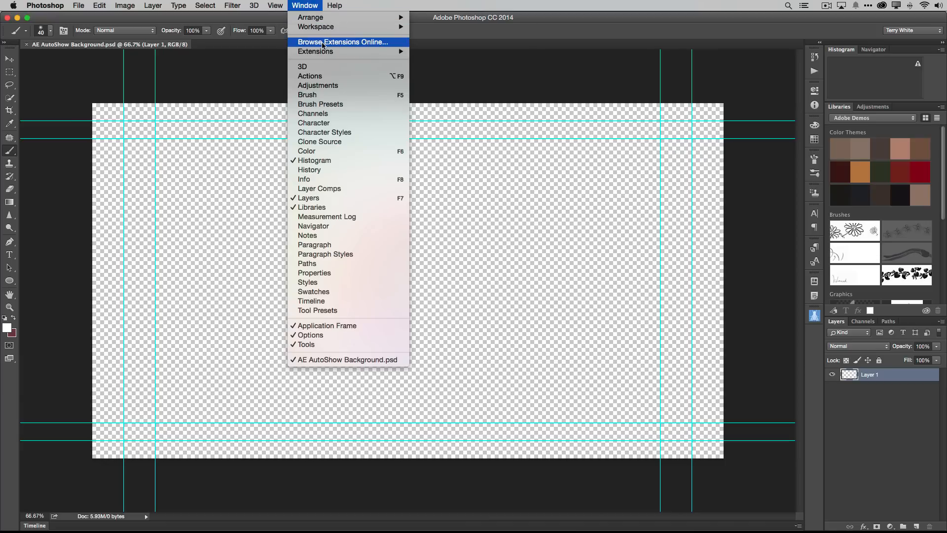
click(303, 5)
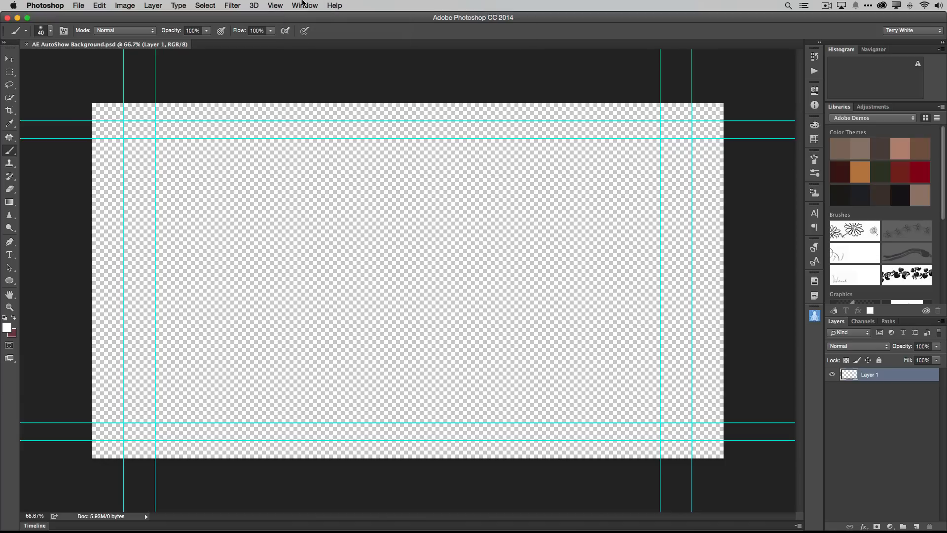
key(super+Tab)
key(super+Tab)
key(super+Tab)
key(super+Tab)
key(super+Tab)
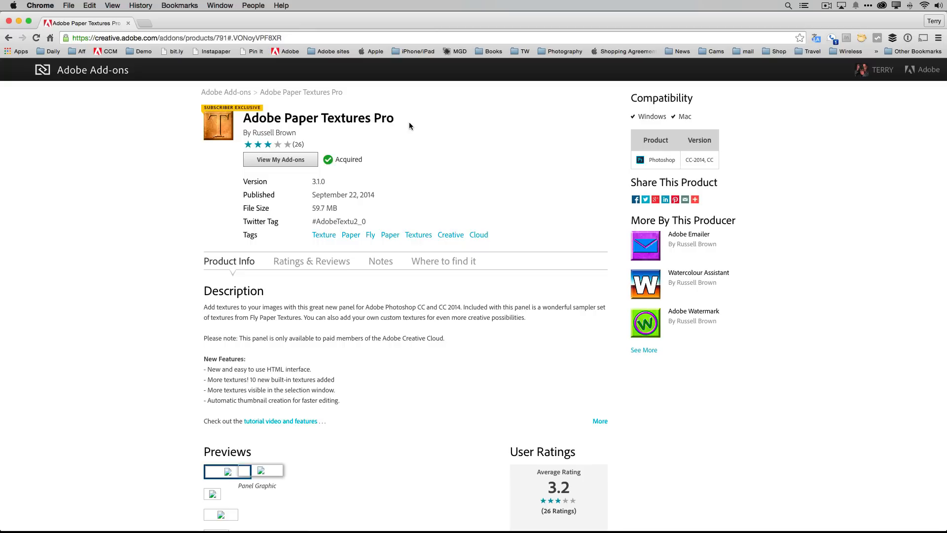
key(super+Tab)
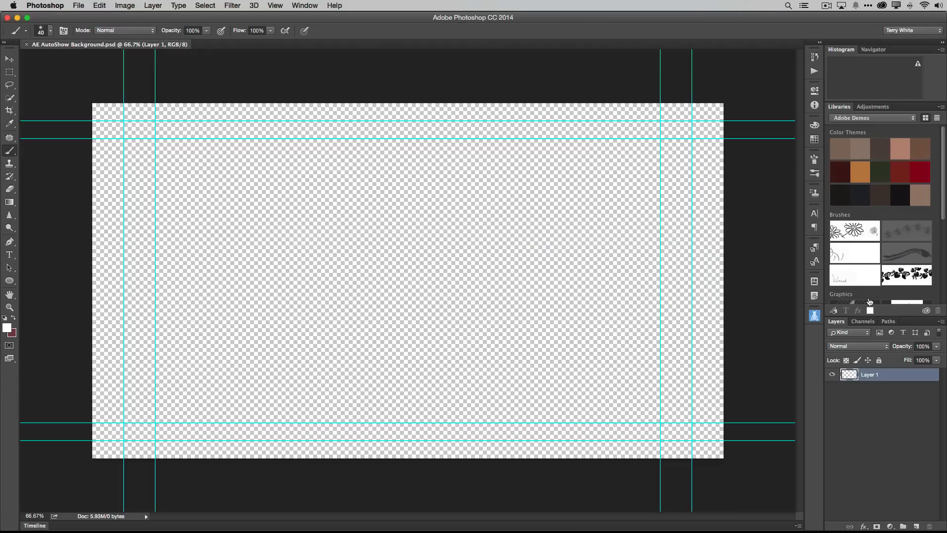
- Show the Adobe Paper Texture Pro extension
click(814, 316)
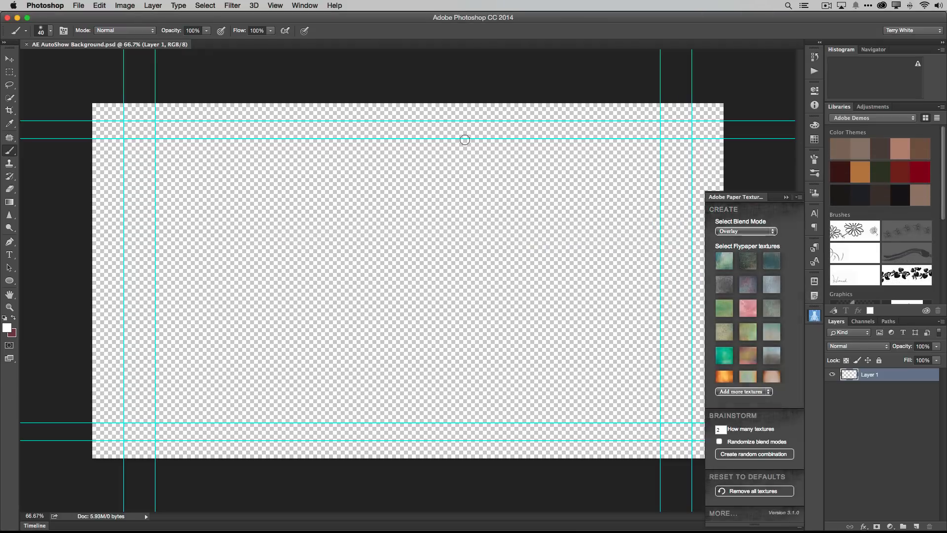
click(307, 5)
mouse_move(311, 53)
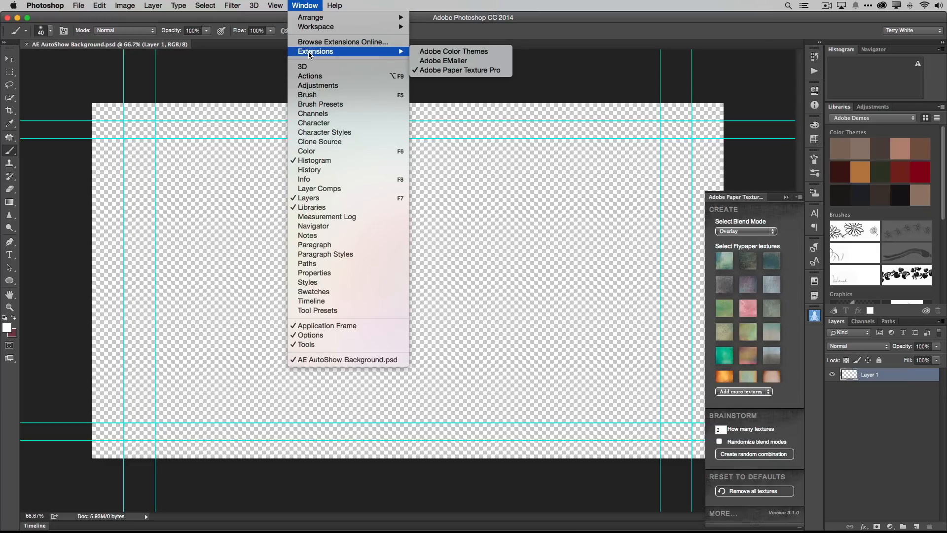
click(456, 68)
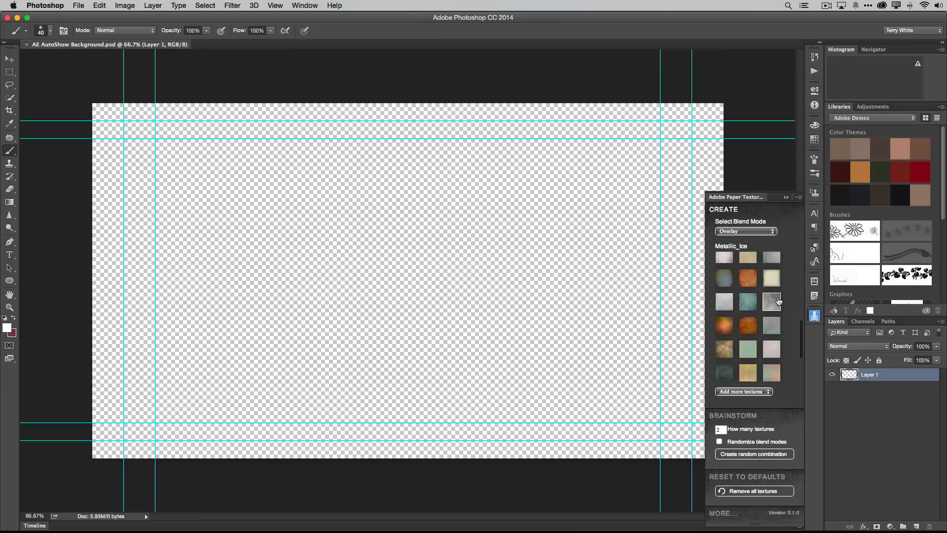
- Add the Oval_Crack and Metallic_Ice Flypaper textures to the document with the Overlay blend mode
scroll(778, 300, down, 3)
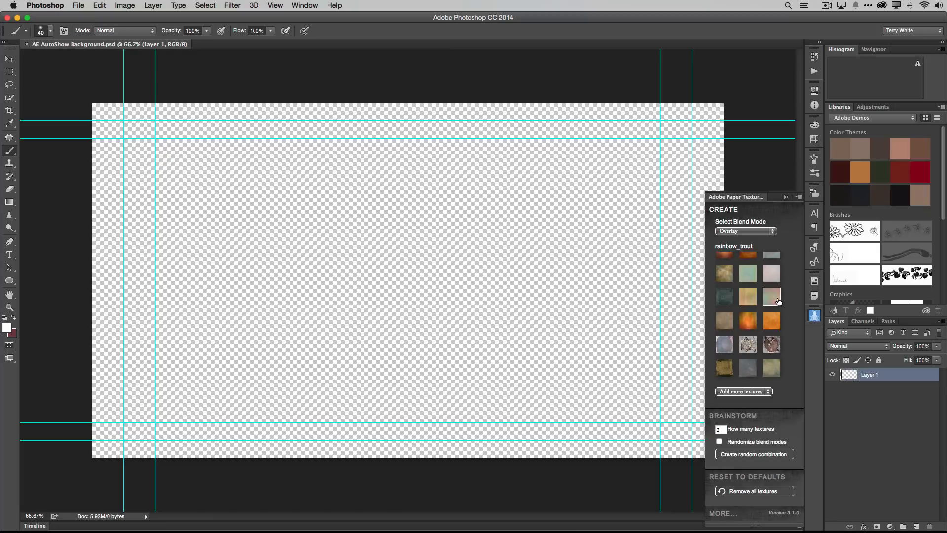
scroll(778, 301, up, 3)
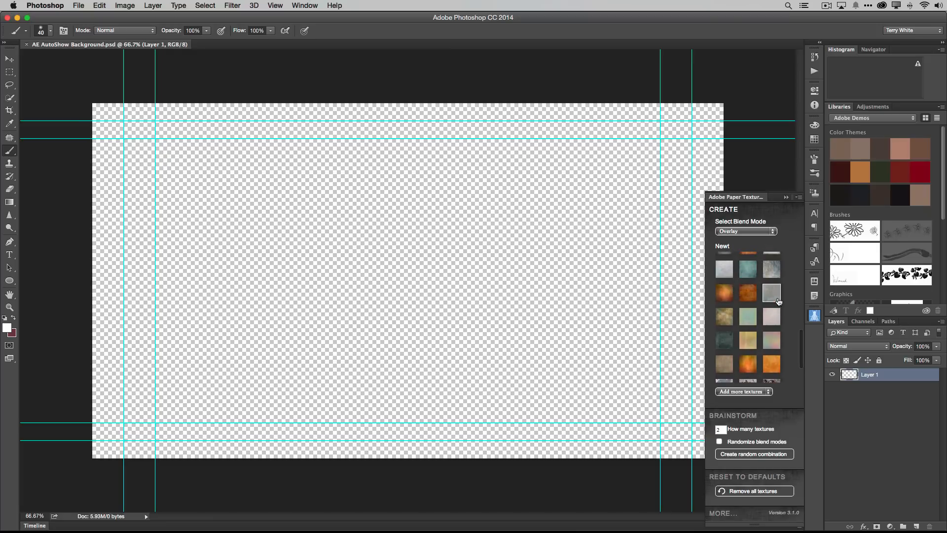
scroll(777, 301, up, 1)
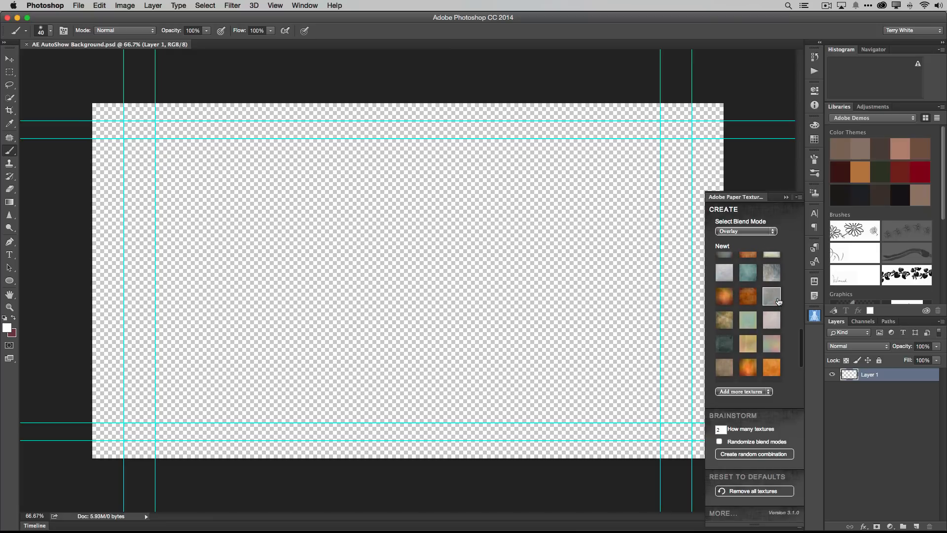
click(723, 345)
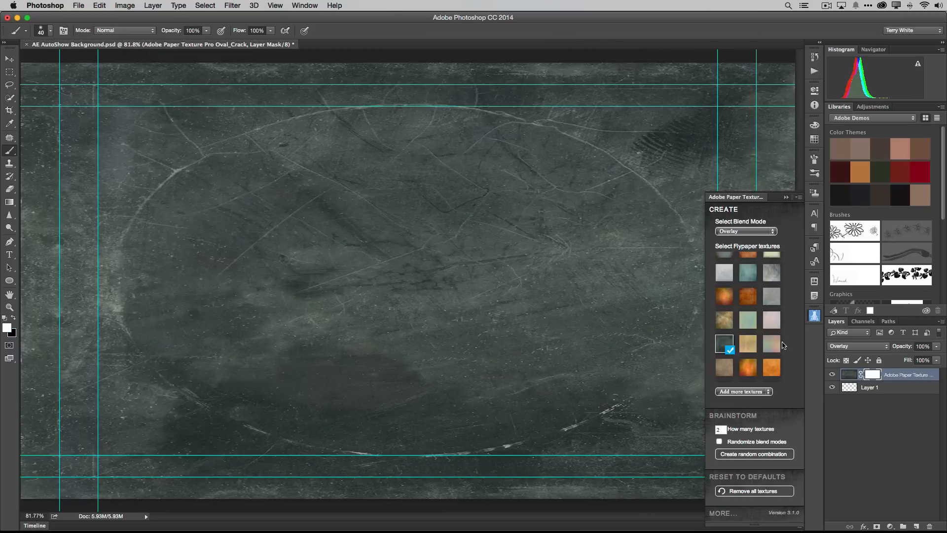
scroll(769, 323, up, 3)
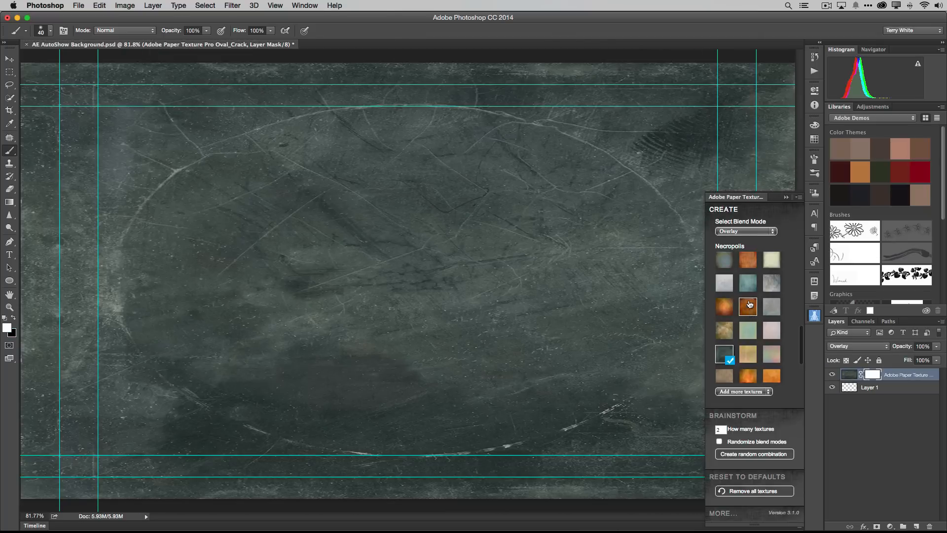
click(769, 319)
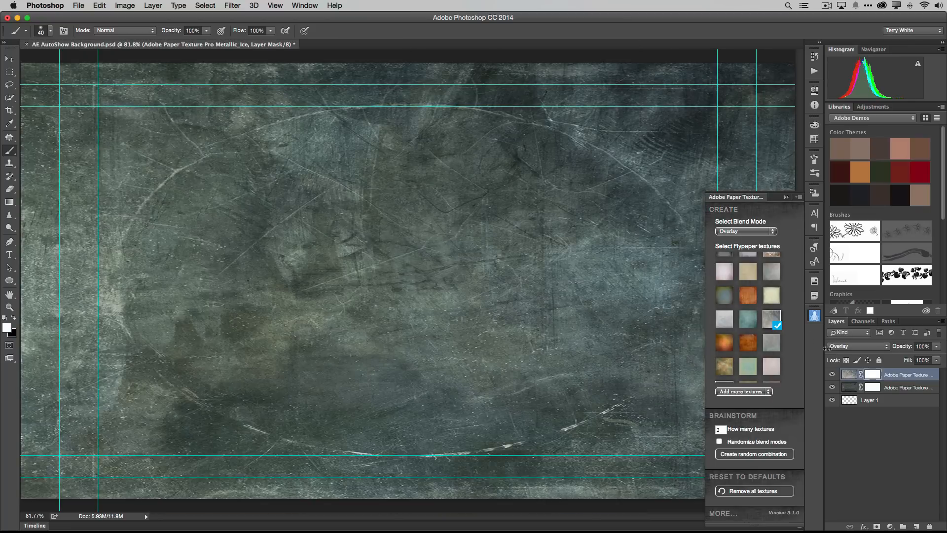
- Compare the background with and without the Oval_Crack texture layer, and delete that layer
click(832, 387)
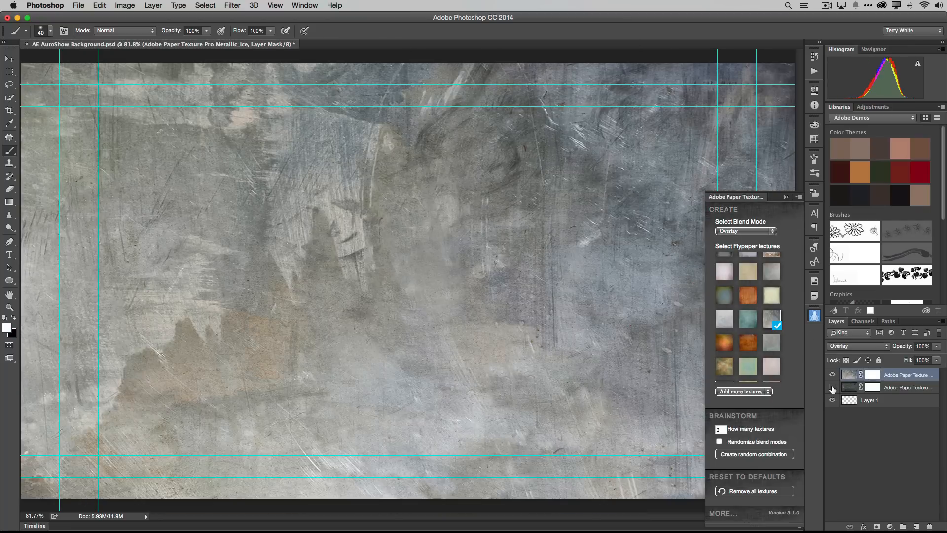
click(832, 387)
click(832, 387)
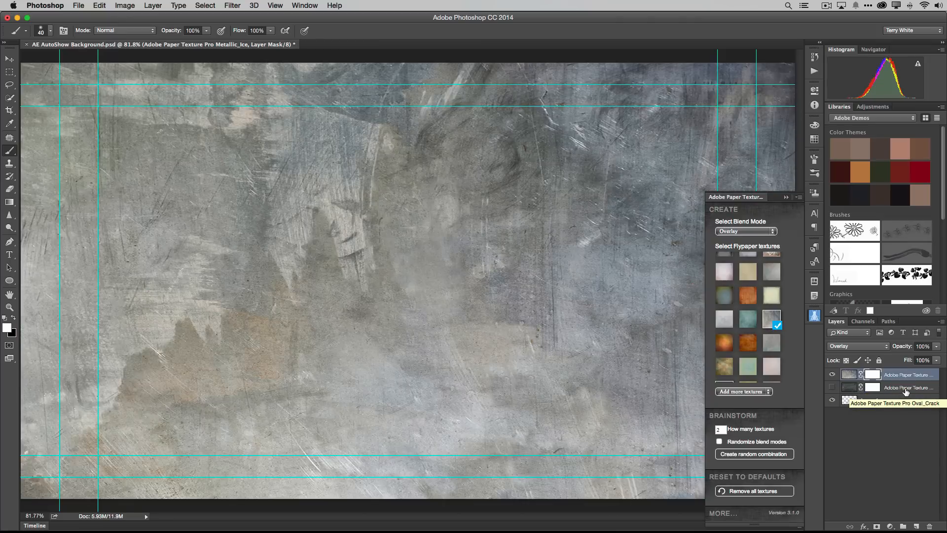
drag(905, 391, 931, 524)
- Save the AE AutoShow Background document and close it
key(super+s)
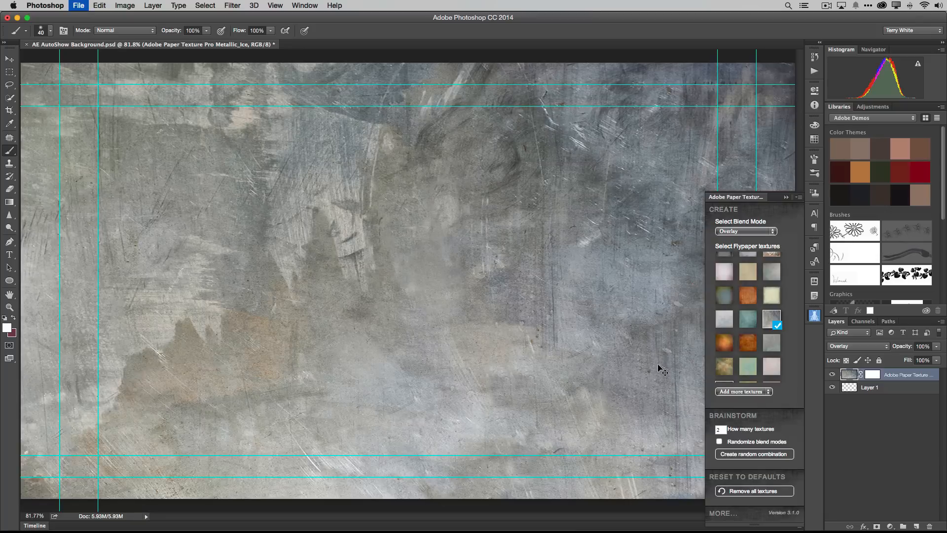
click(27, 45)
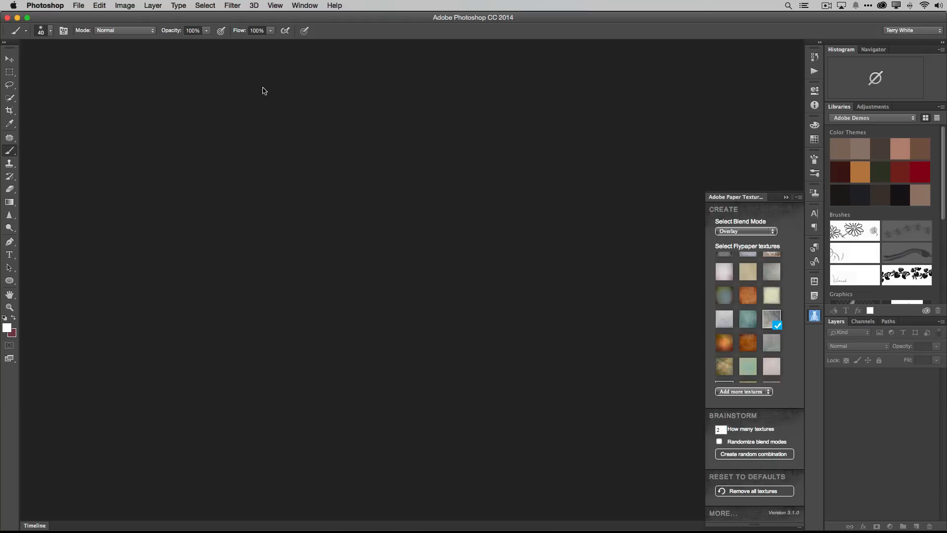
- Switch to After Effects, add AE AutoShow Background.psd as the bottom layer of the car composition, and dismiss the disk cache warning with Never Again
key(super+Tab)
key(super+Tab)
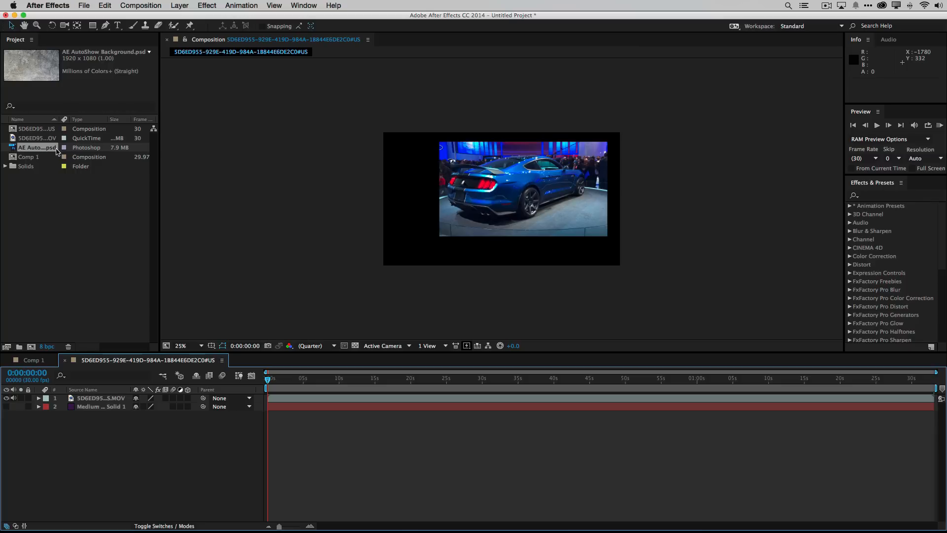
drag(13, 150, 57, 427)
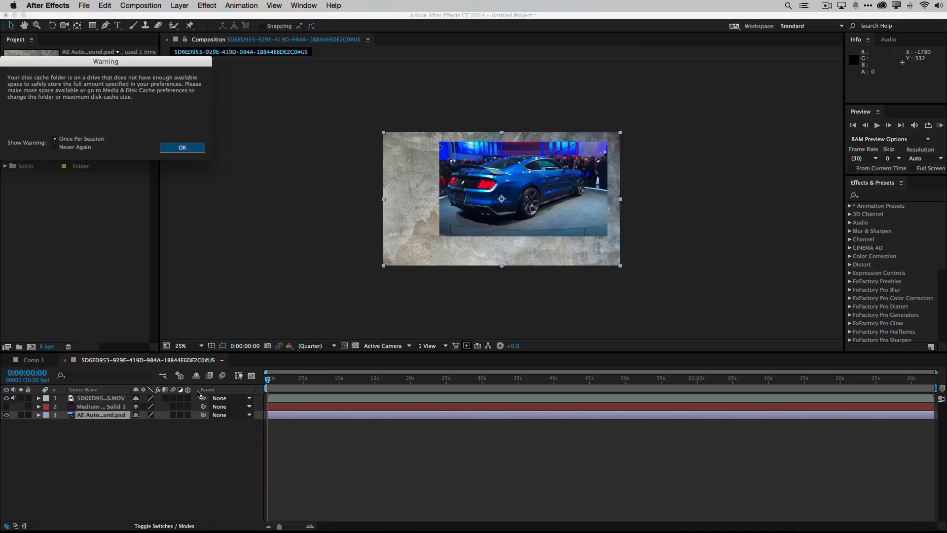
click(55, 147)
click(181, 147)
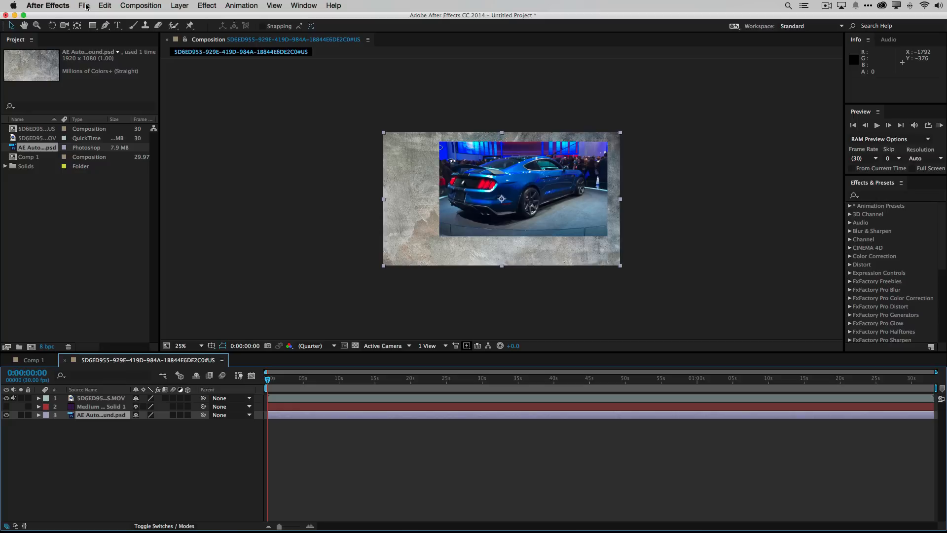
click(85, 6)
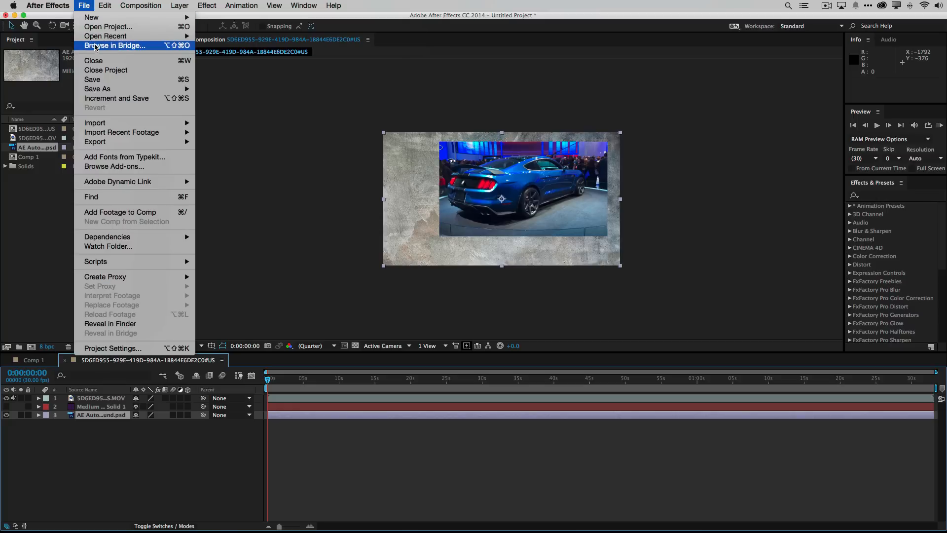
mouse_move(95, 17)
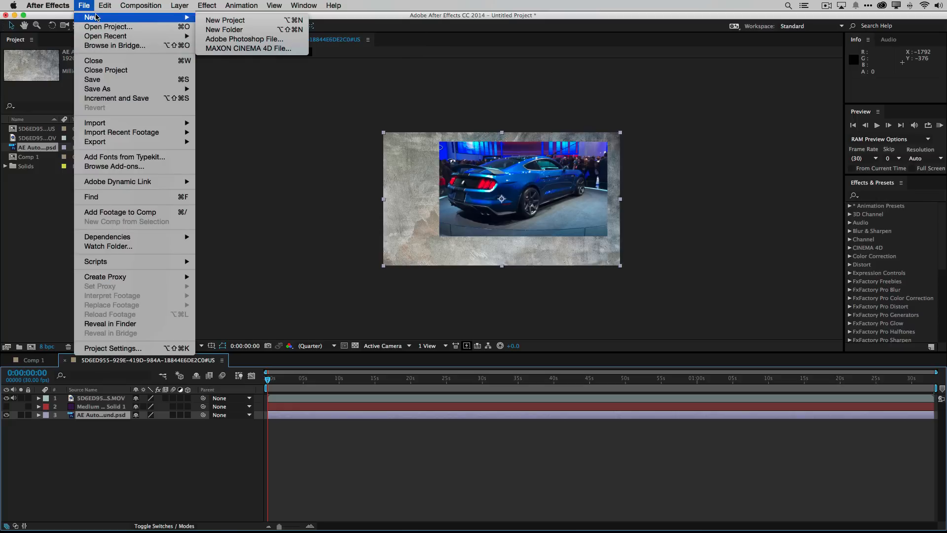
click(83, 5)
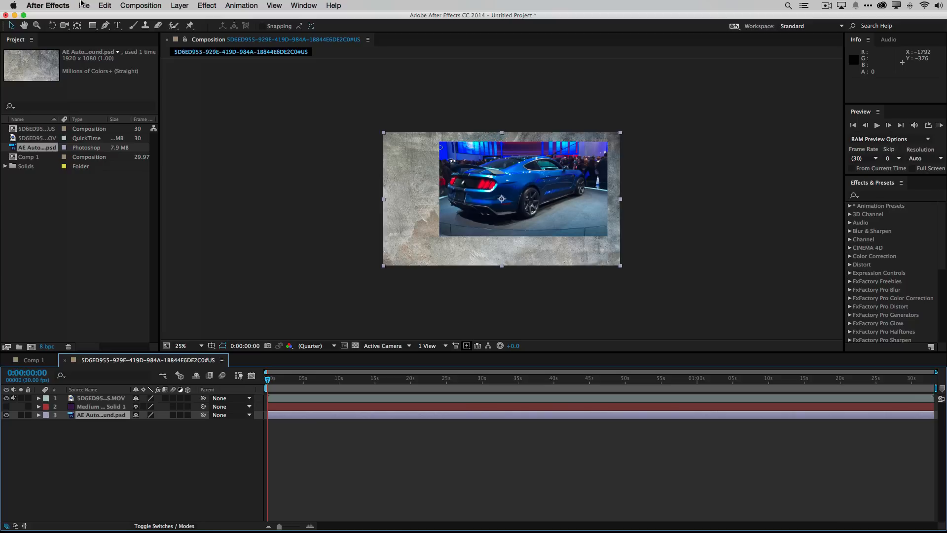
- Switch to Photoshop and create a Film & Video document at HDTV 1080p/29.97 with Background Color as its contents
key(super+Tab)
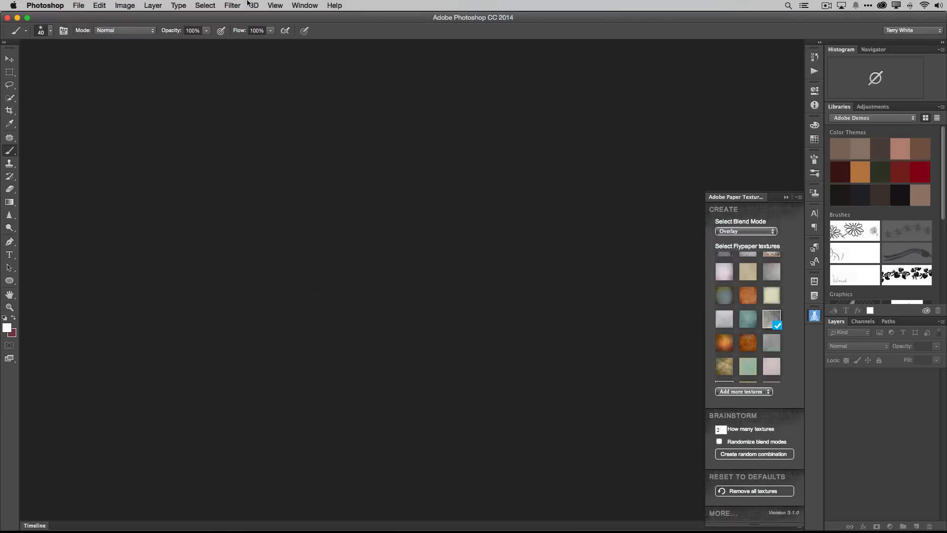
click(786, 197)
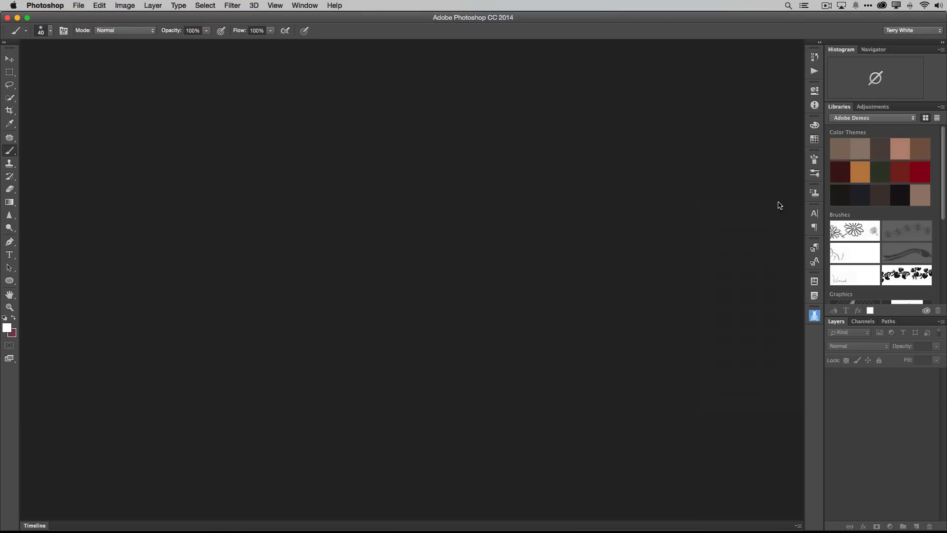
click(74, 5)
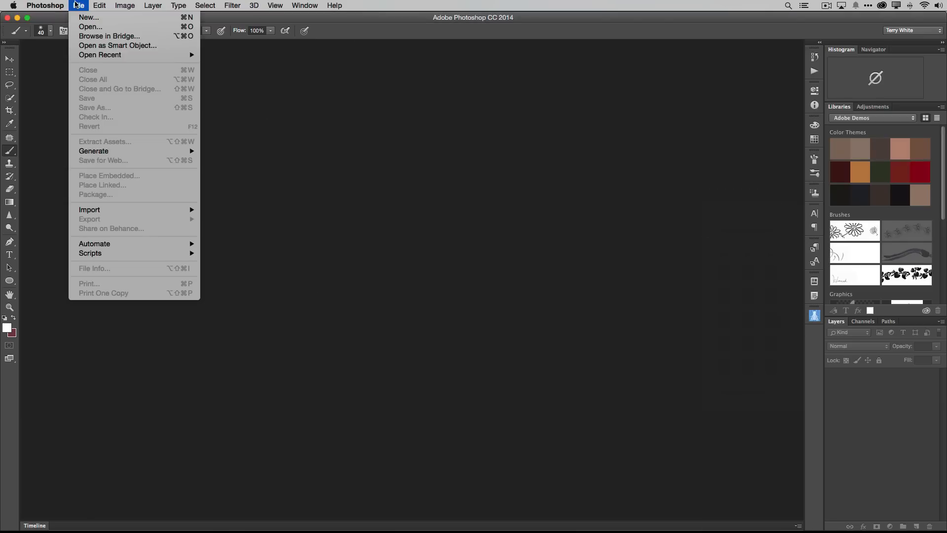
click(79, 19)
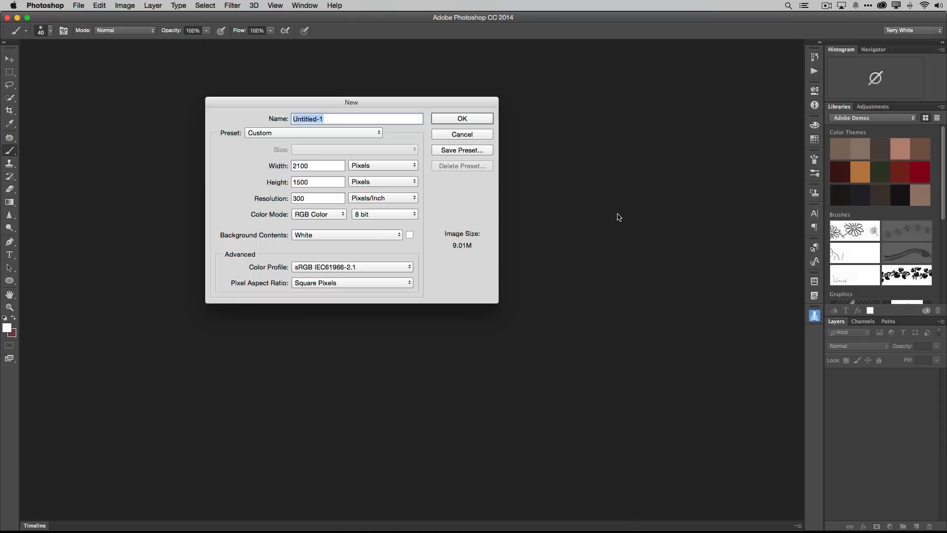
click(276, 132)
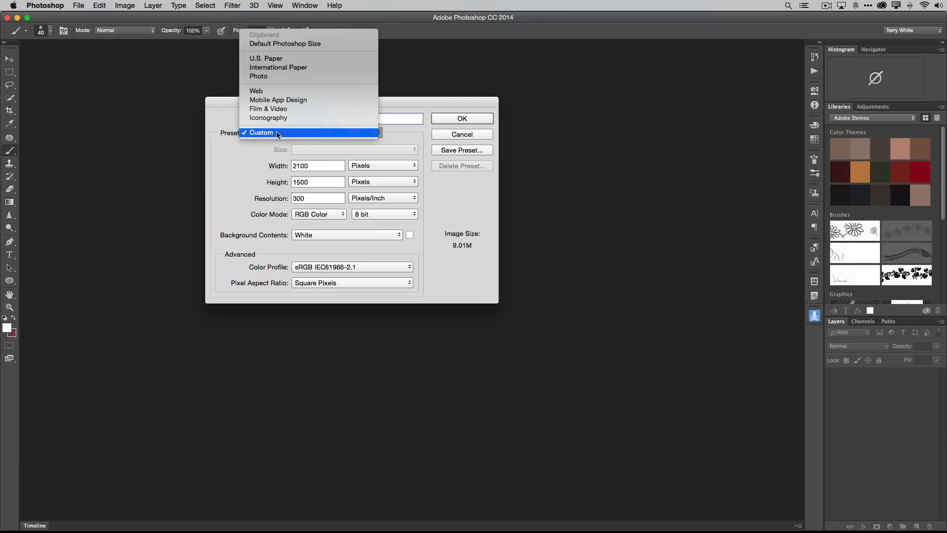
click(291, 108)
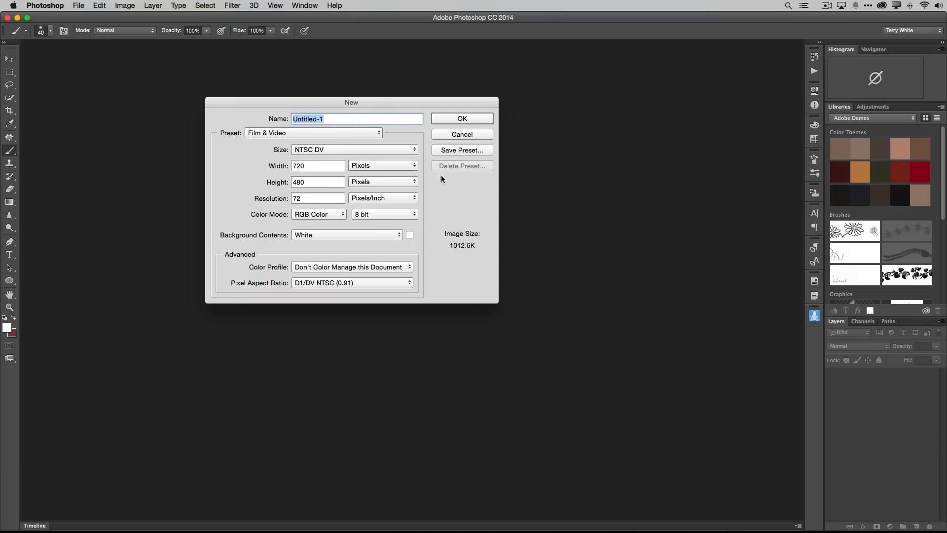
click(350, 154)
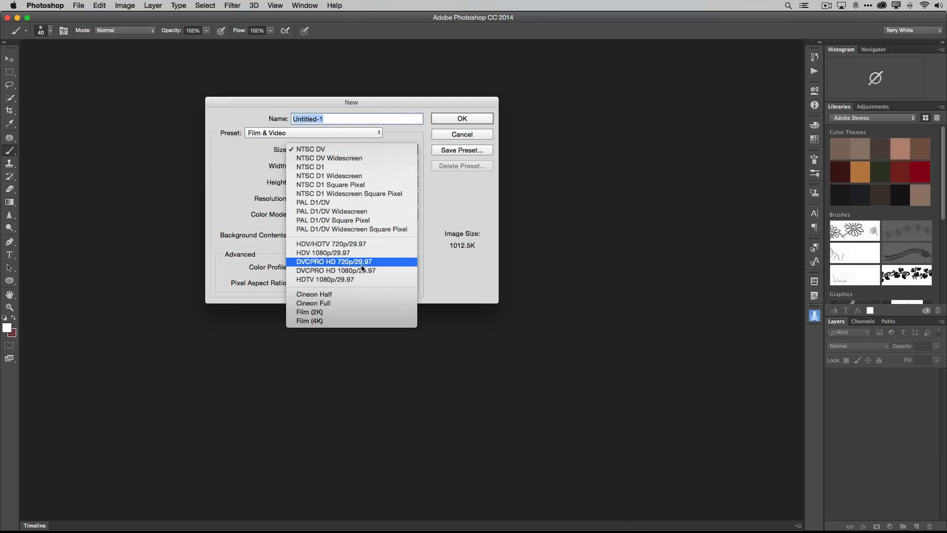
click(363, 280)
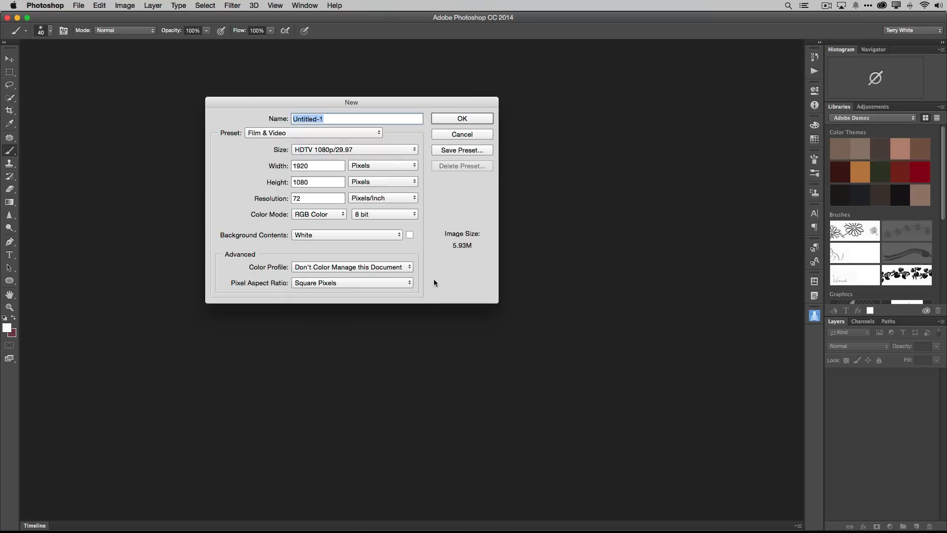
click(351, 236)
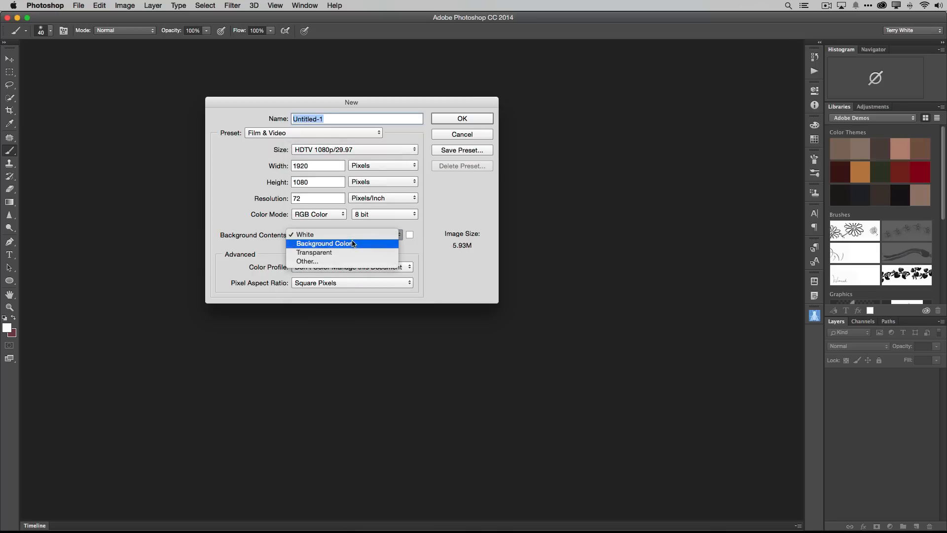
click(350, 243)
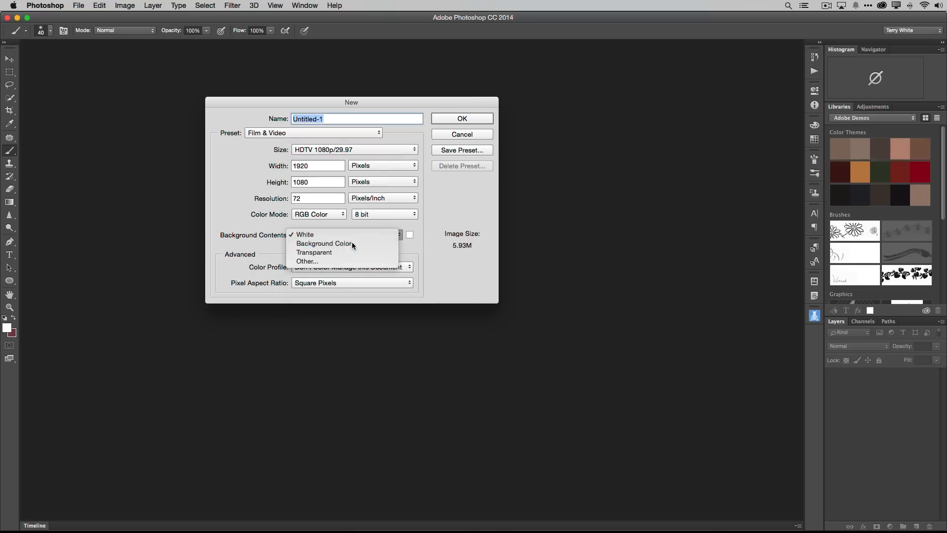
click(462, 119)
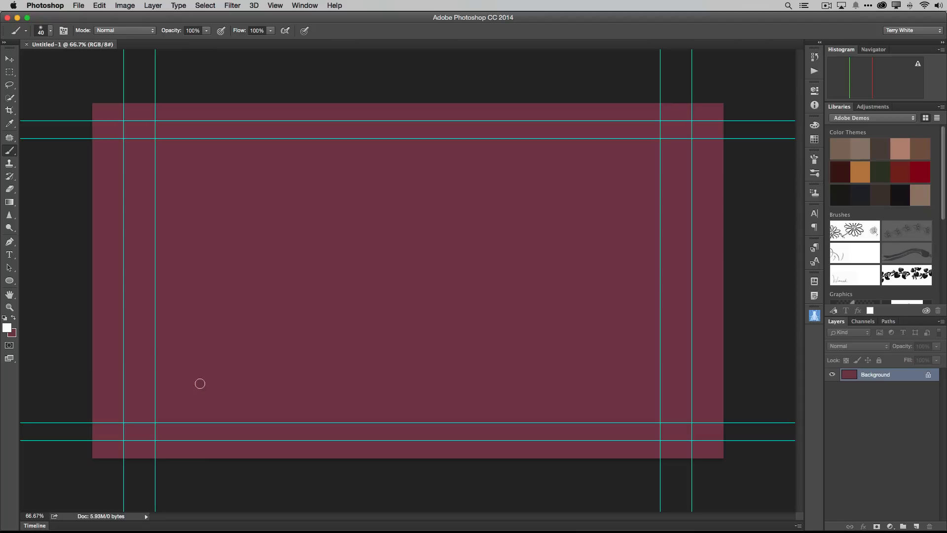
- Draw a circle about 736 px in diameter with the Ellipse tool in Shape mode, slightly left of the canvas centre
click(9, 283)
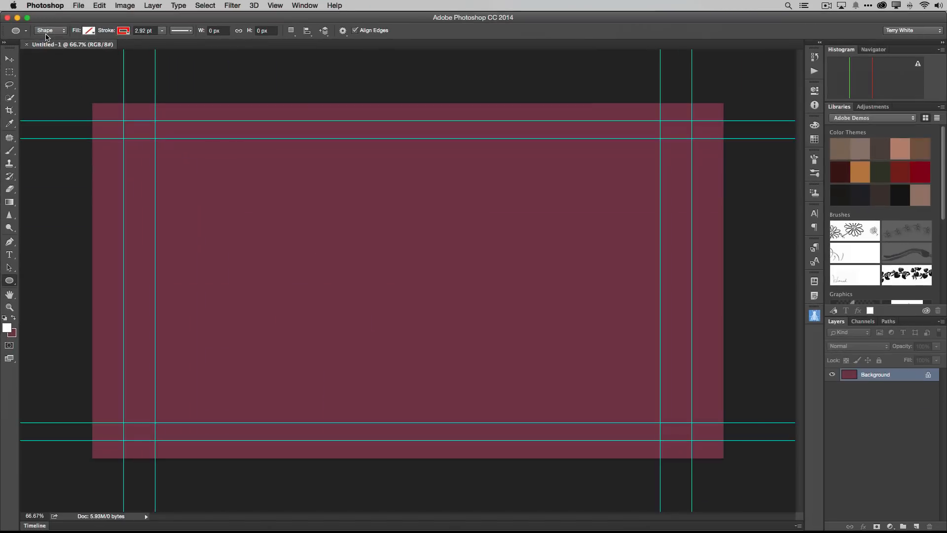
click(46, 32)
click(109, 85)
mouse_move(370, 267)
mouse_down()
mouse_move(456, 342)
mouse_move(563, 363)
mouse_move(567, 385)
mouse_up()
key(shift)
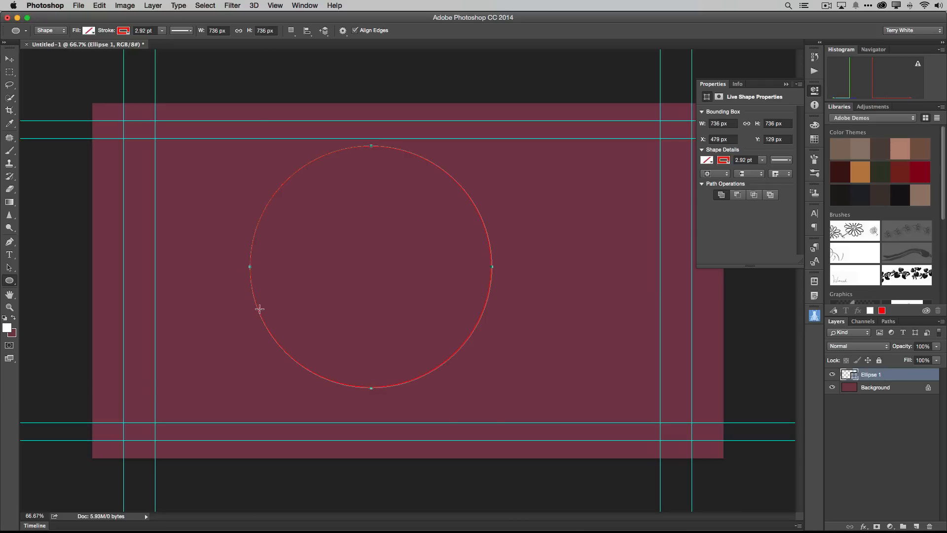
- Give the circle a white stroke about 21.72 pt wide
click(125, 31)
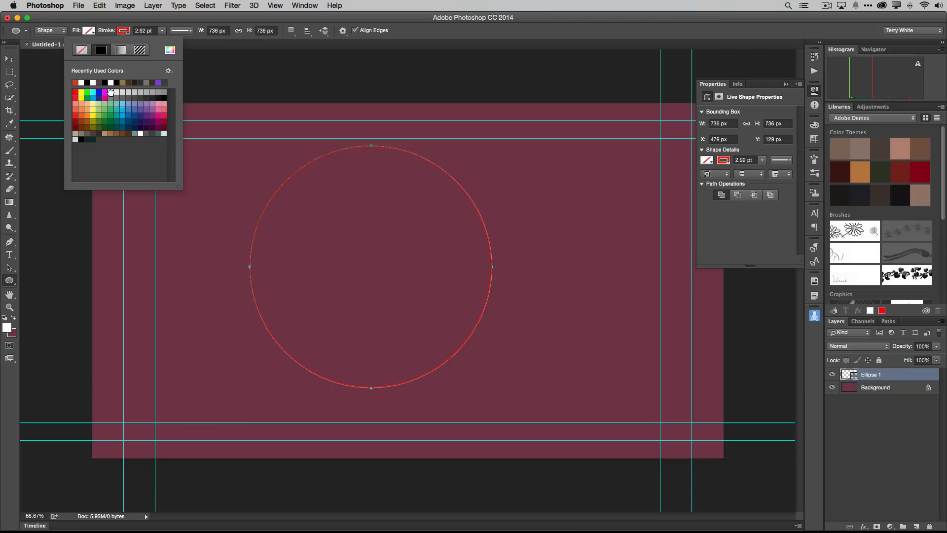
click(112, 91)
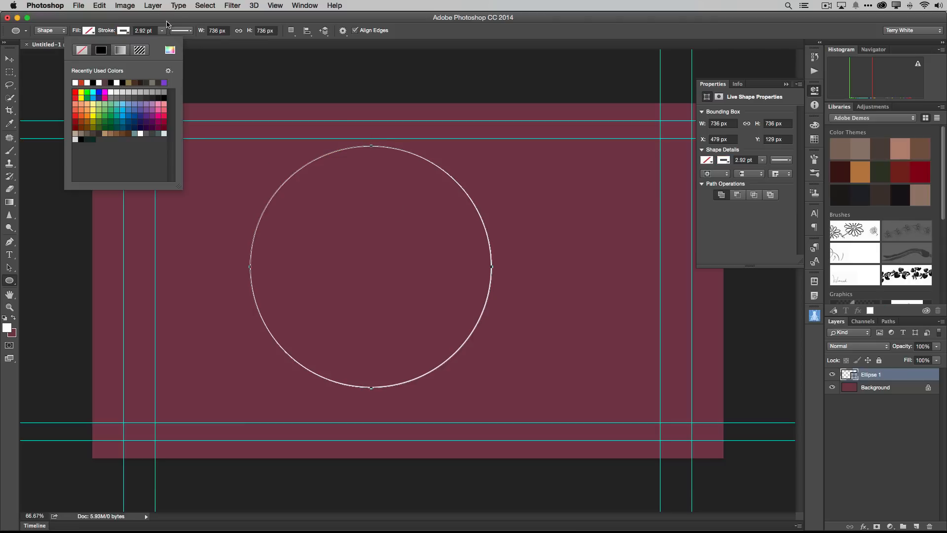
click(161, 30)
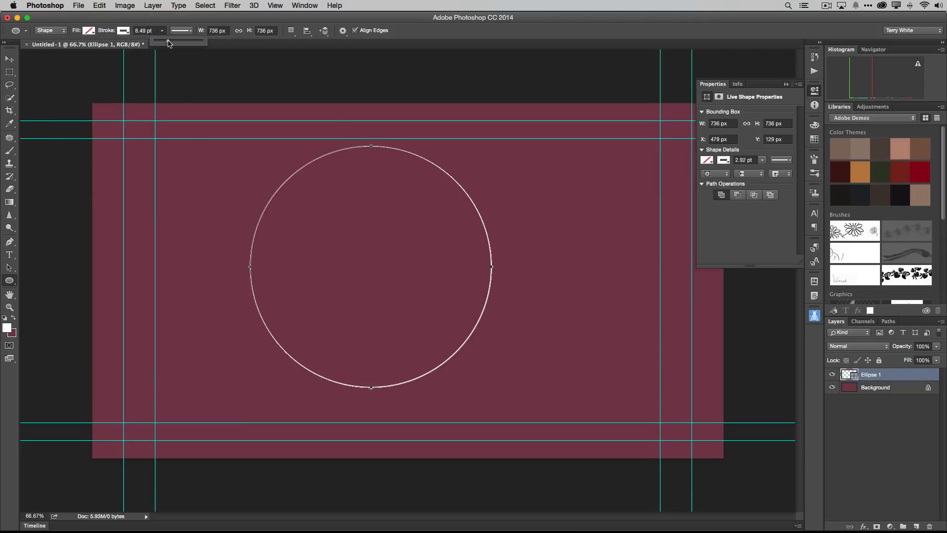
drag(168, 43, 179, 43)
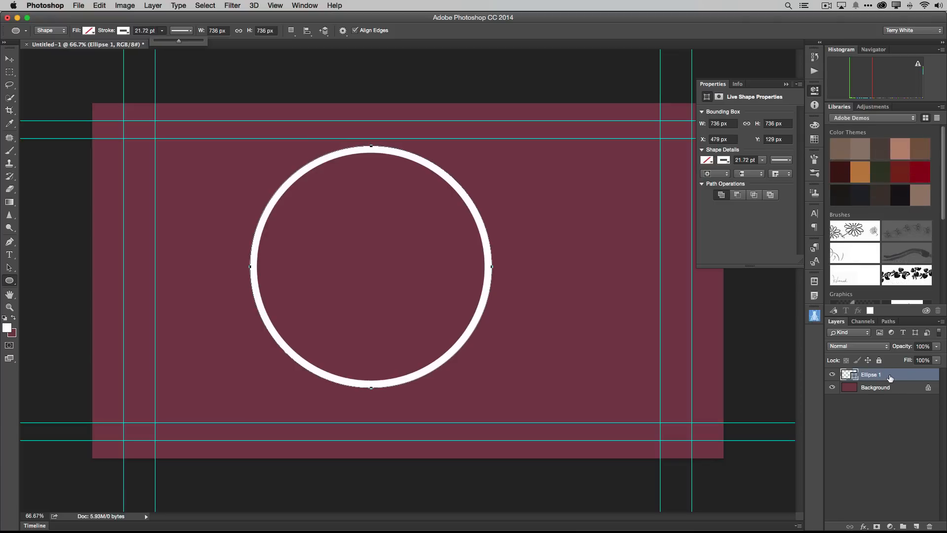
- Duplicate the circle layer and scale the copy about its centre to about 74%, making it 546 px wide
drag(891, 377, 916, 522)
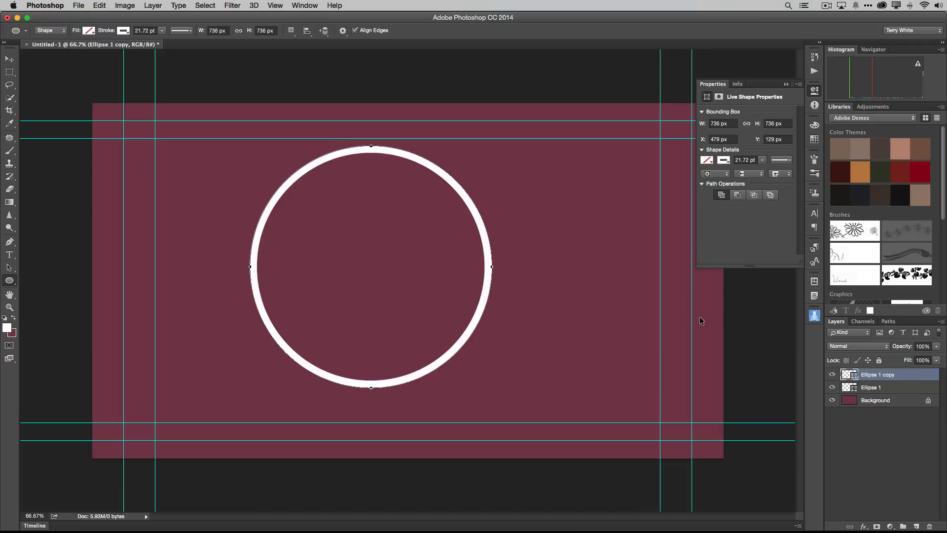
key(super+t)
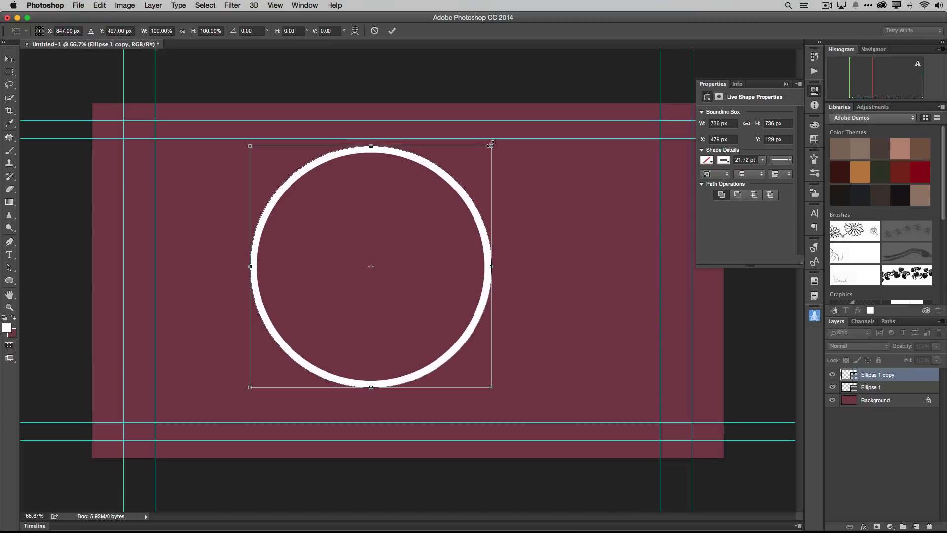
drag(491, 143, 460, 176)
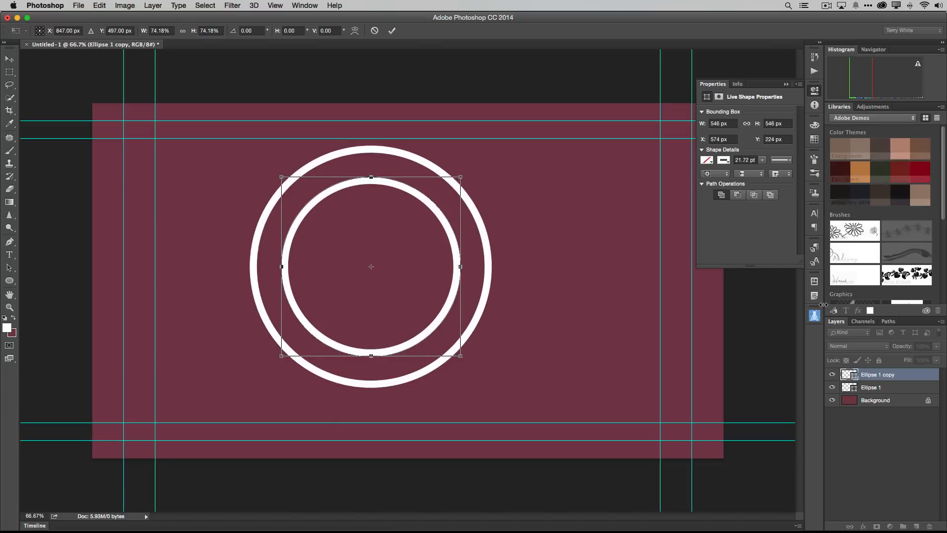
key(Return)
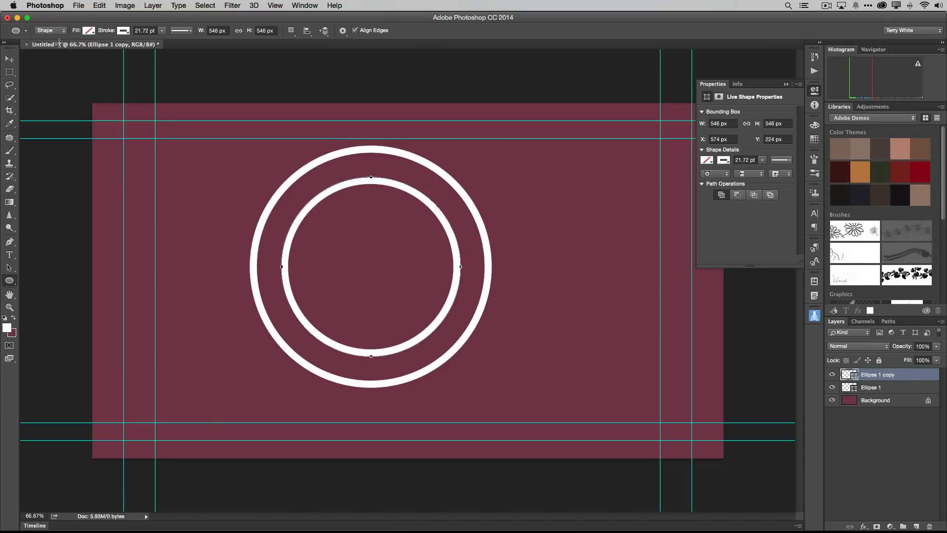
click(78, 6)
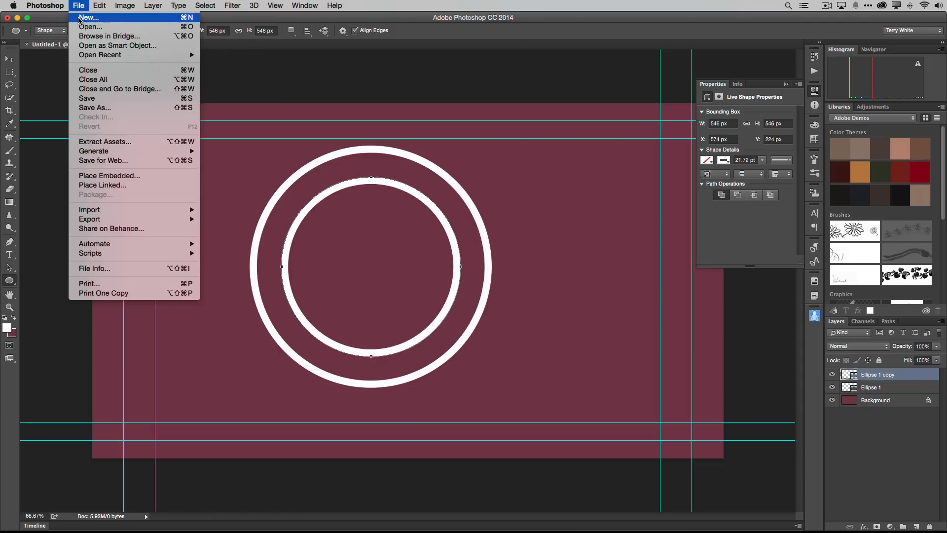
click(83, 18)
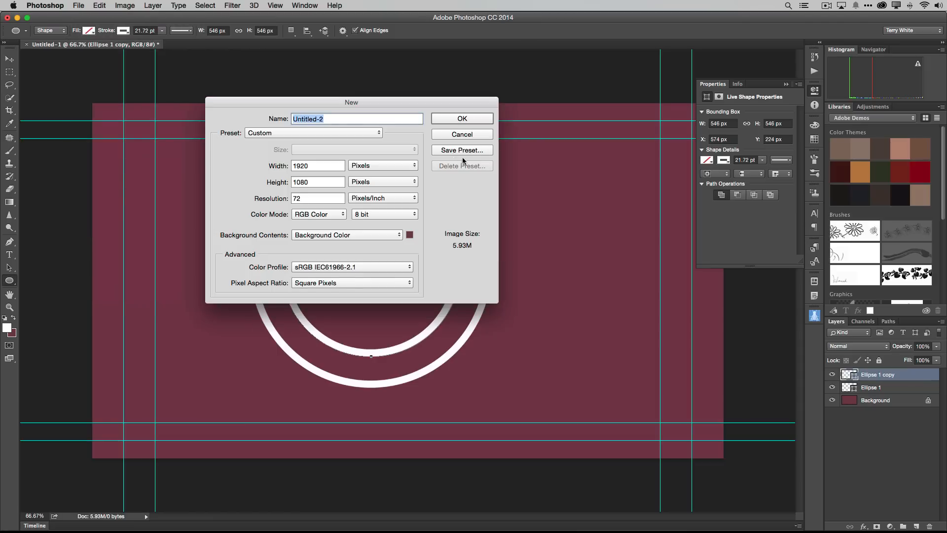
click(458, 135)
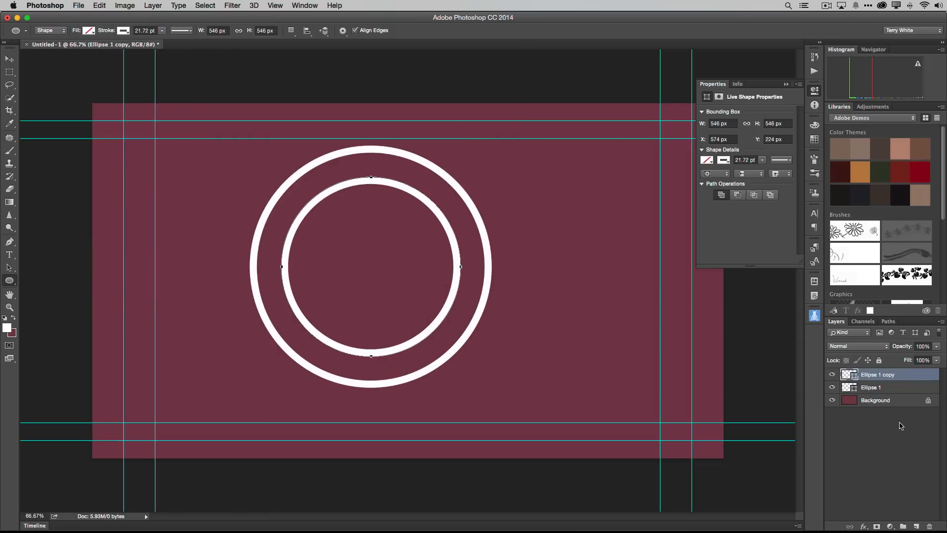
- Duplicate the inner circle layer and scale the new copy about its centre to about 66%, making it 358 px wide
drag(905, 377, 916, 526)
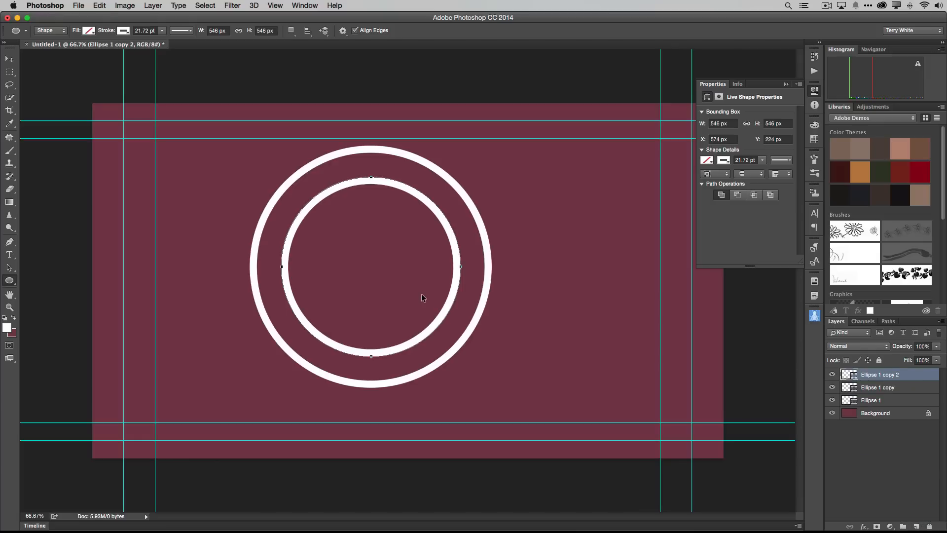
key(super+t)
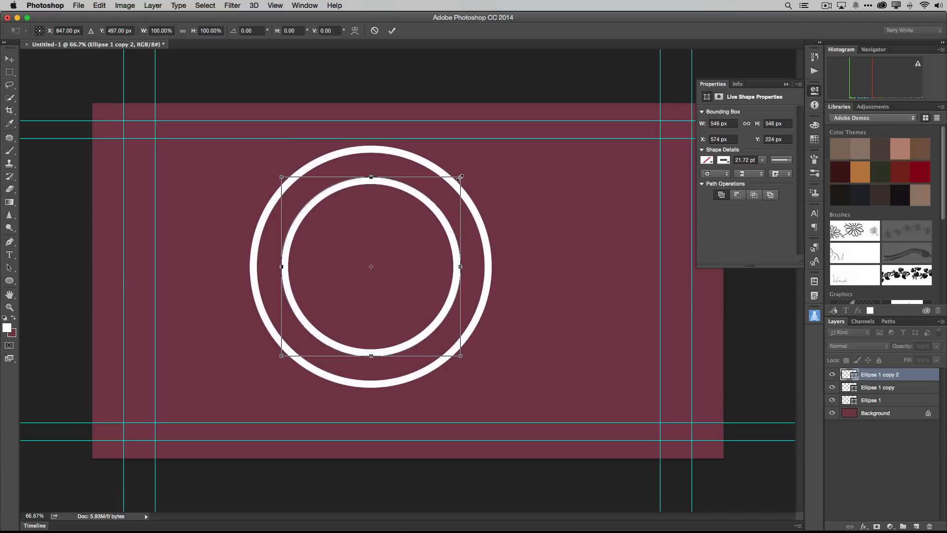
drag(460, 176, 429, 208)
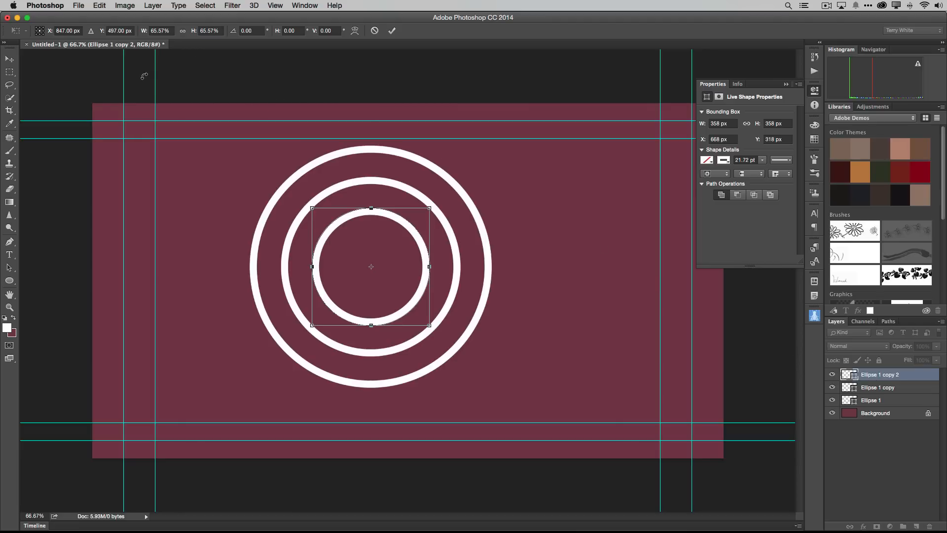
key(Return)
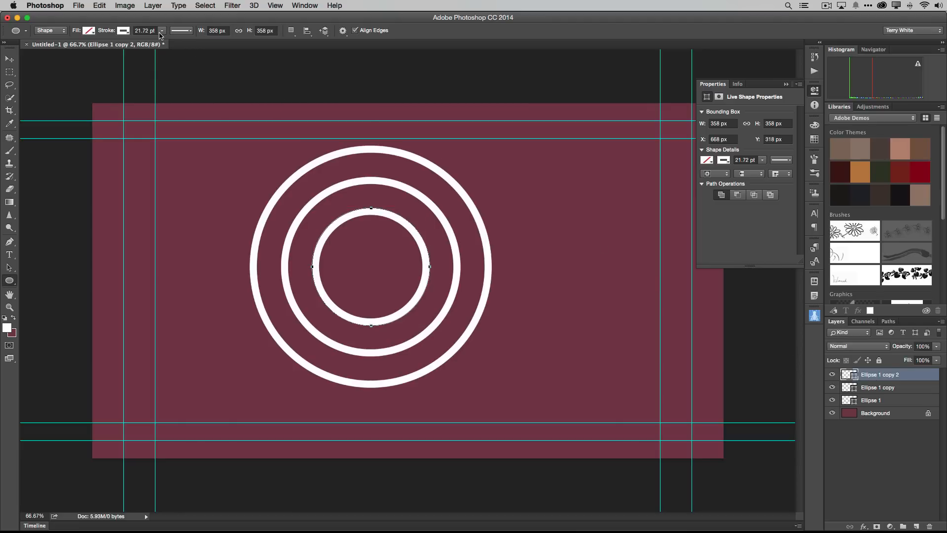
- Reduce the stroke width of the innermost circle to about 15.7 pt
click(162, 31)
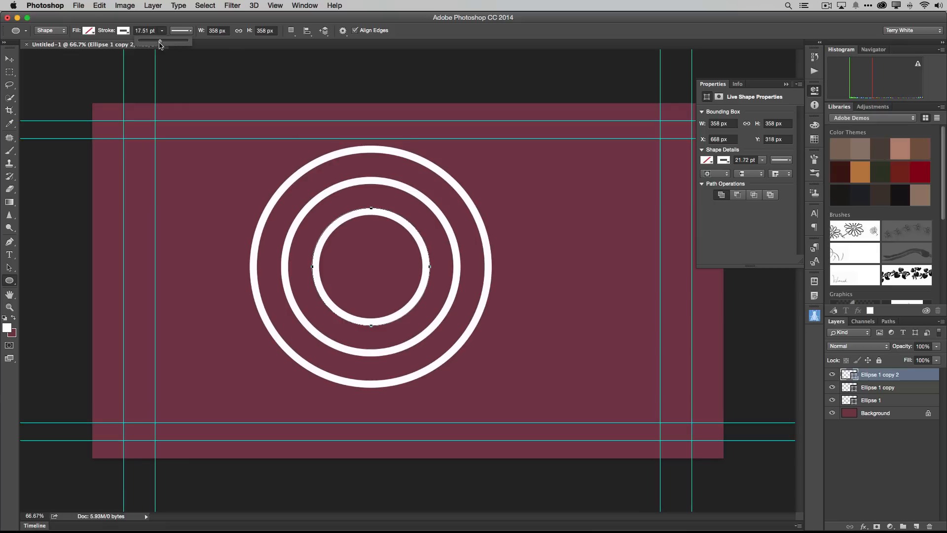
drag(159, 45, 158, 45)
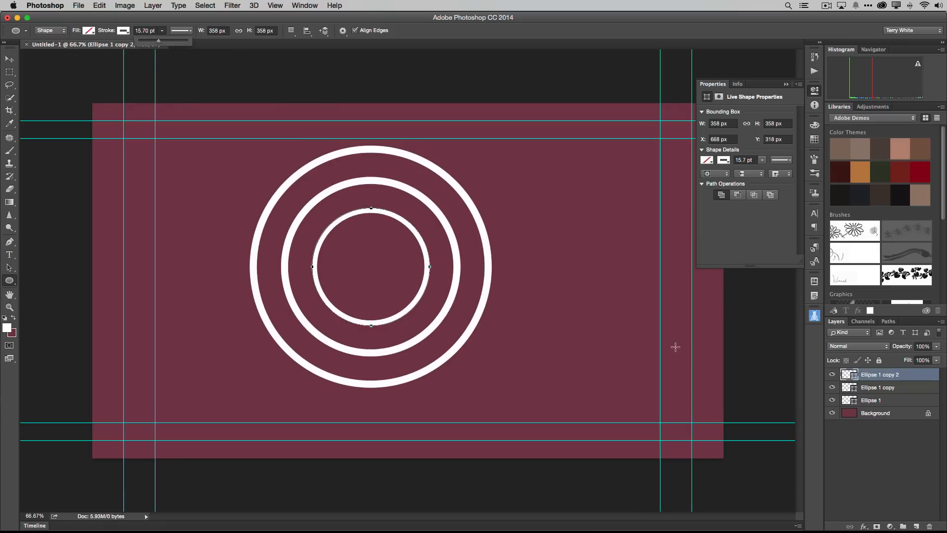
- Select the path of the middle circle and thin its stroke to about 10.89 pt
click(868, 389)
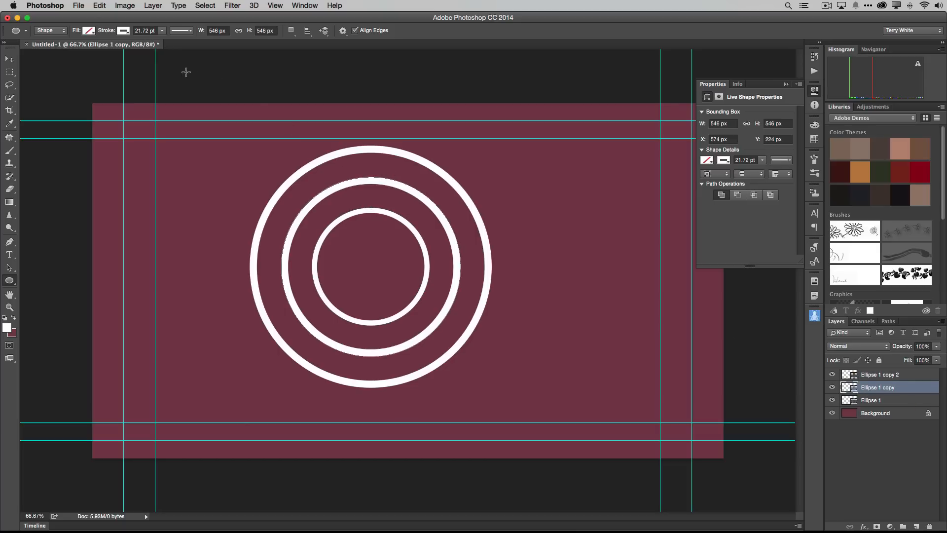
click(163, 31)
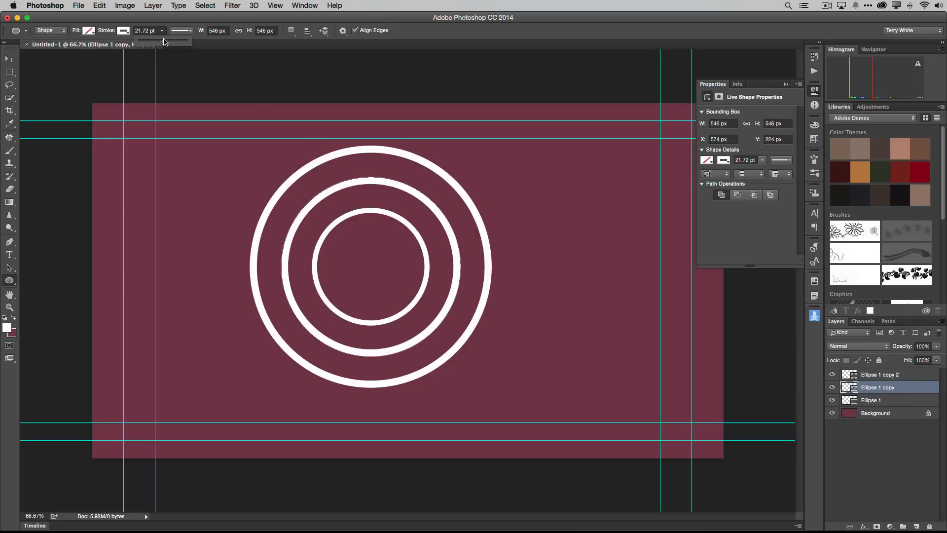
super+click(851, 390)
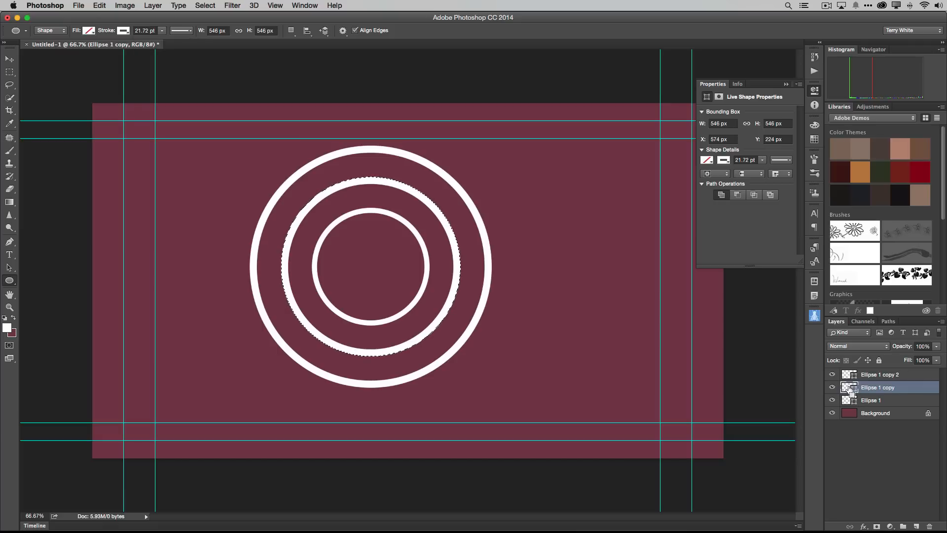
key(super+d)
click(12, 268)
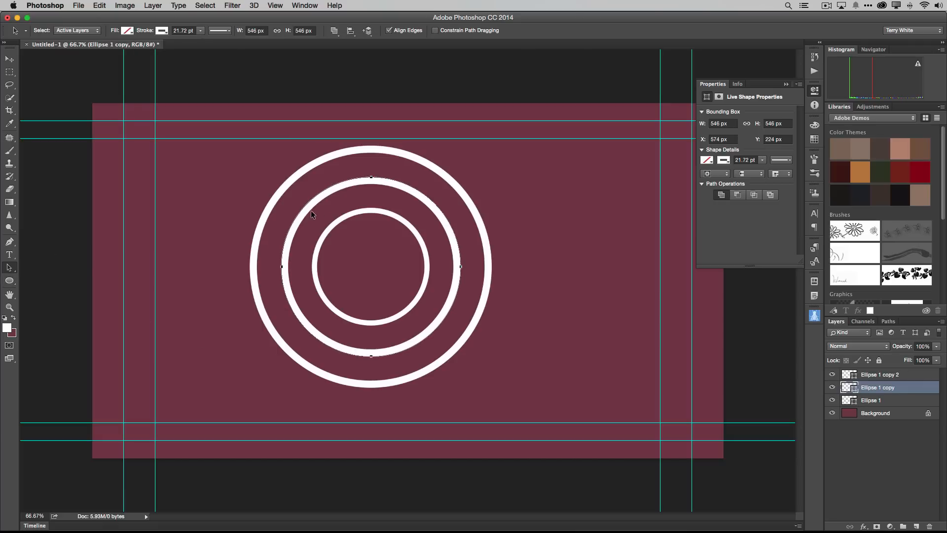
click(165, 31)
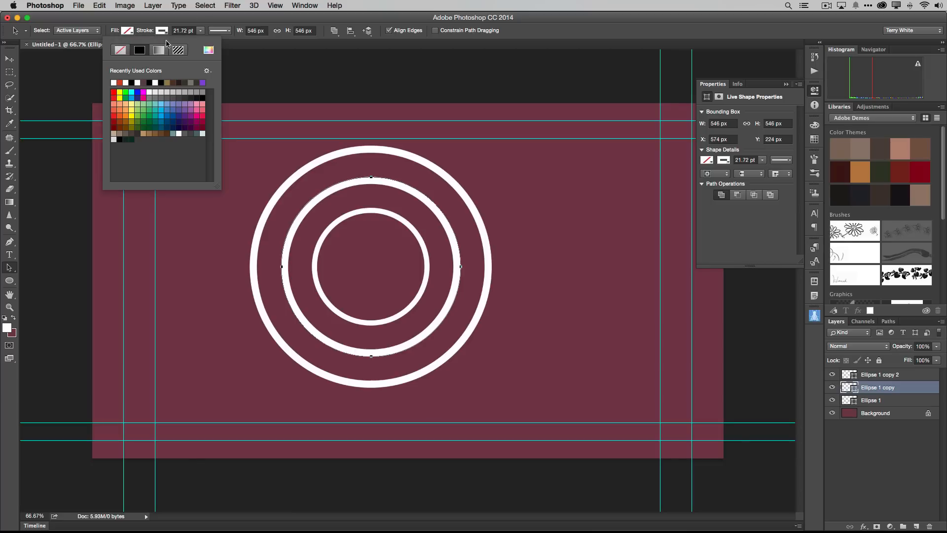
click(188, 22)
click(200, 30)
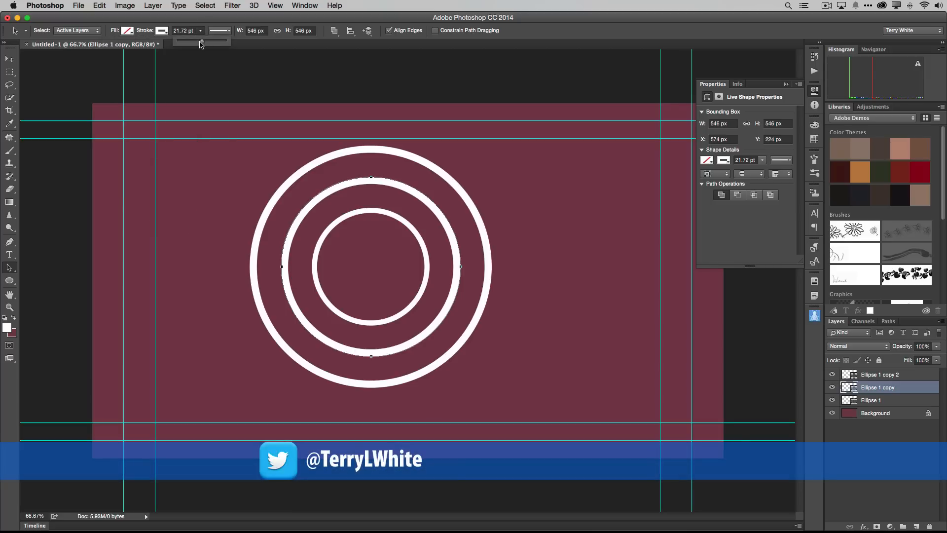
drag(196, 43, 192, 43)
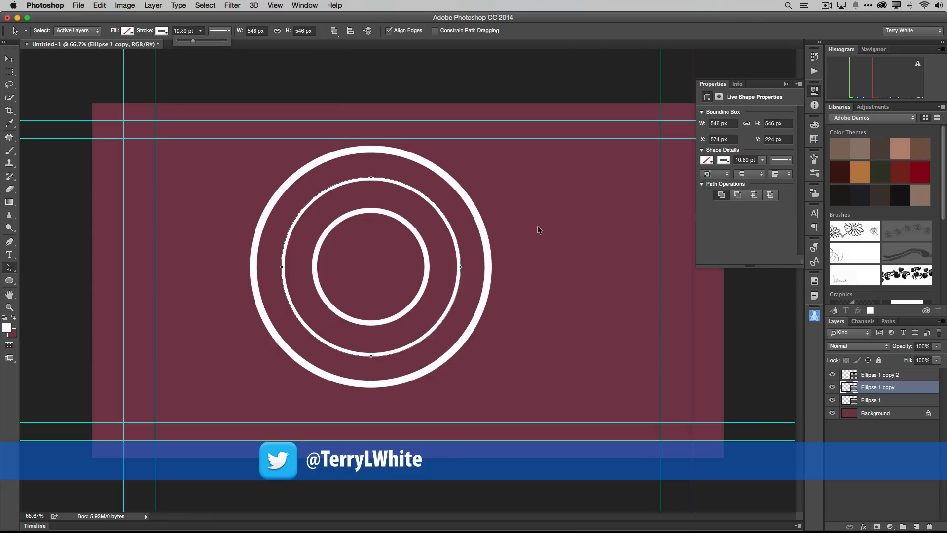
- Select the three ellipse layers together and rasterize all layers
click(878, 377)
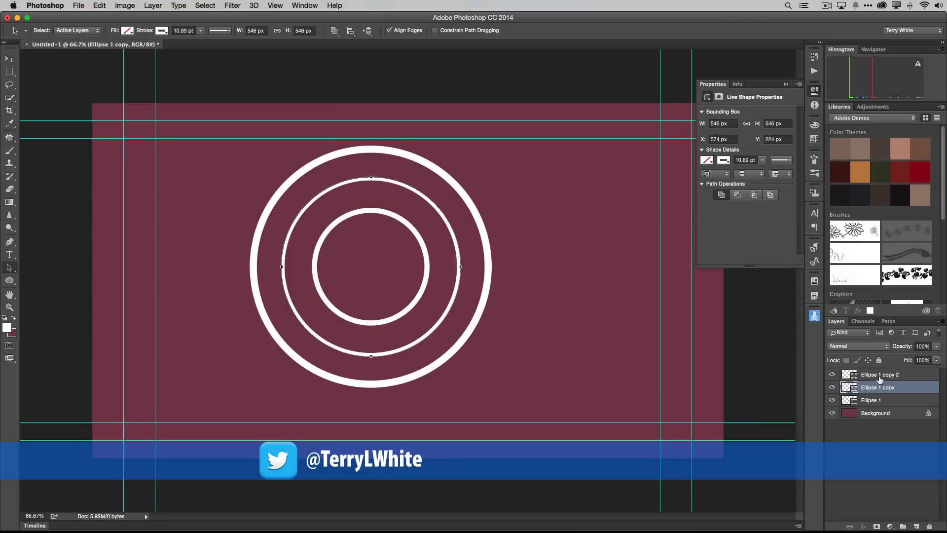
click(879, 376)
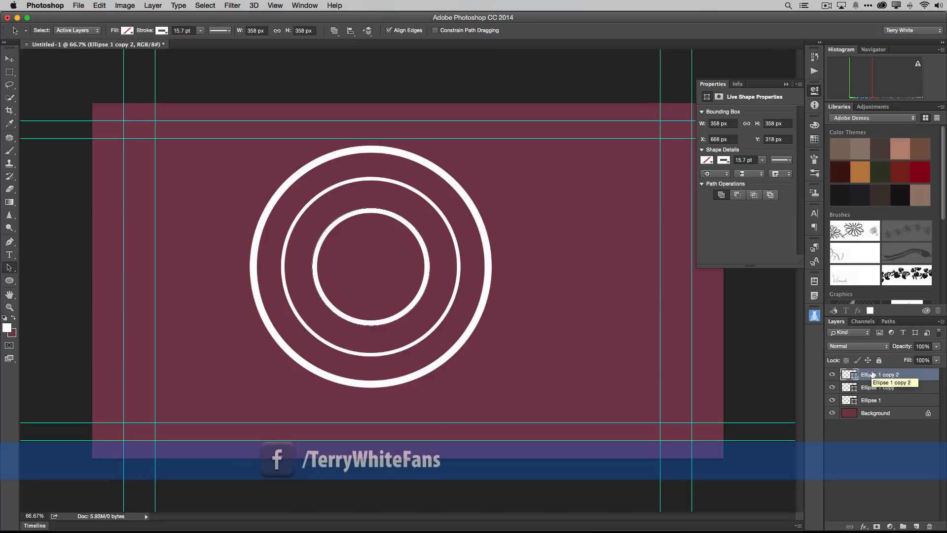
shift+click(883, 402)
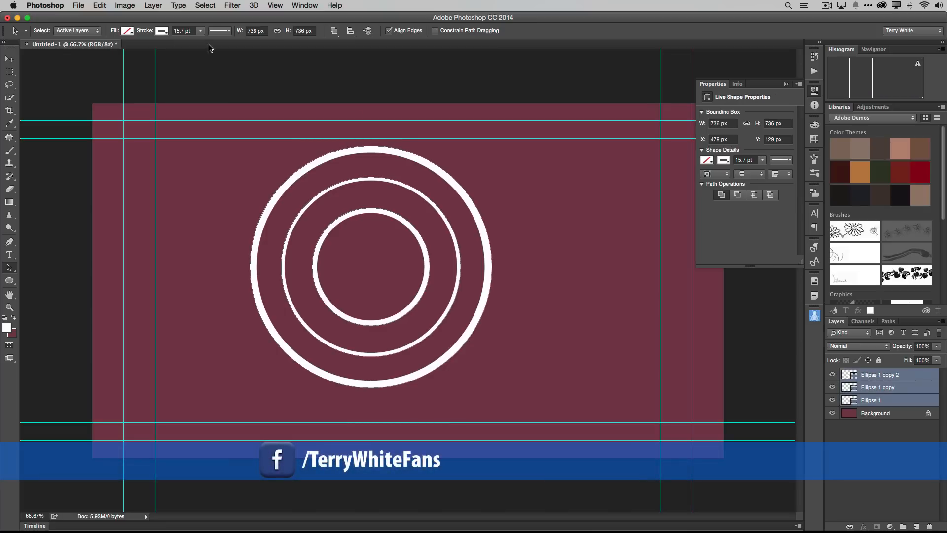
click(155, 6)
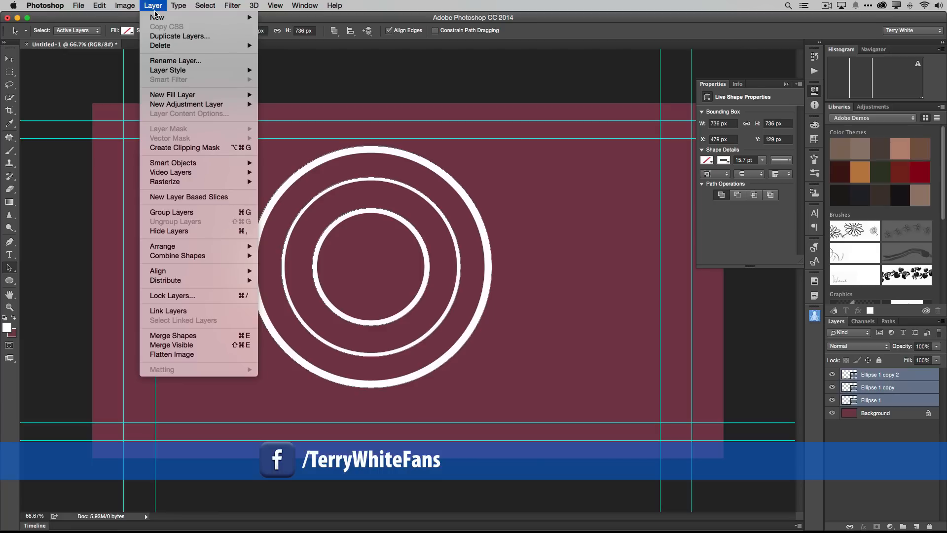
mouse_move(218, 182)
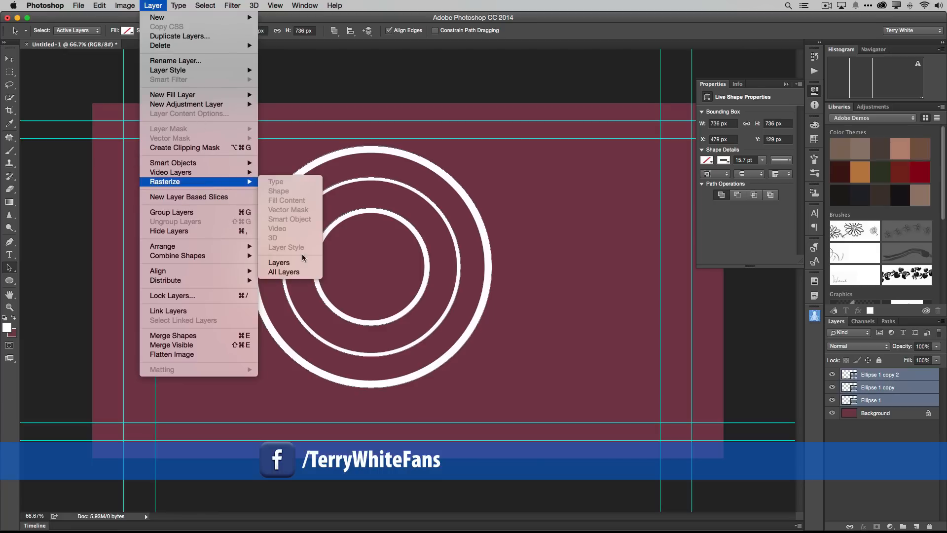
click(300, 272)
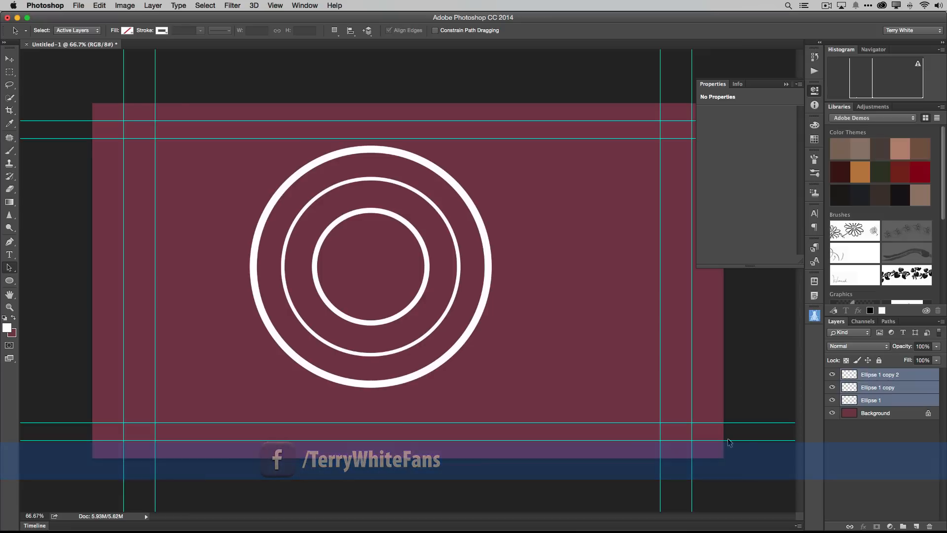
- Identify the largest ring's layer by toggling its visibility, and rename it "outer"
click(867, 444)
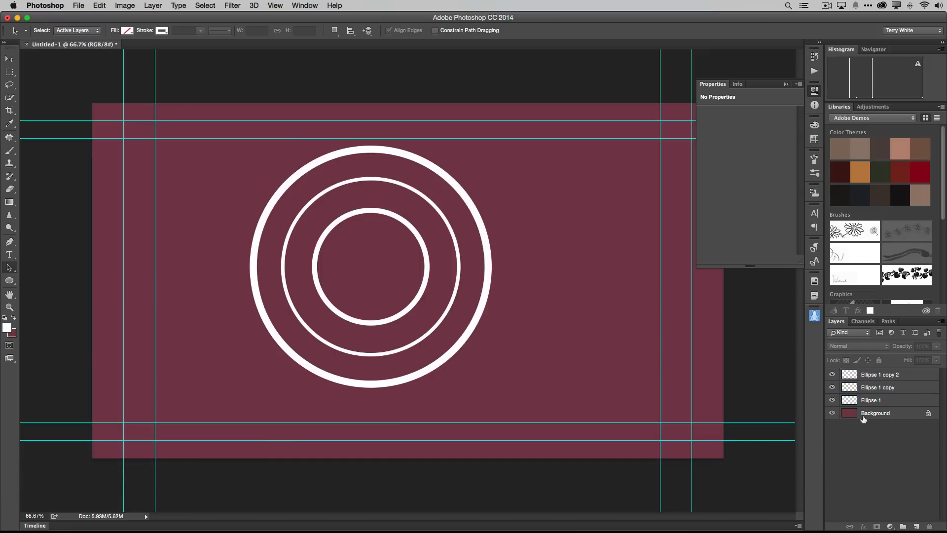
click(864, 401)
click(832, 400)
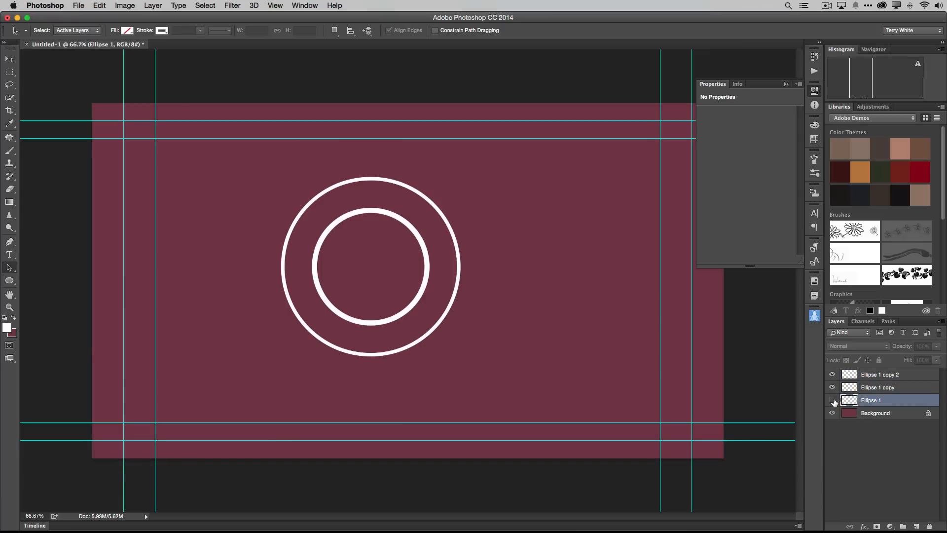
click(833, 401)
double_click(862, 401)
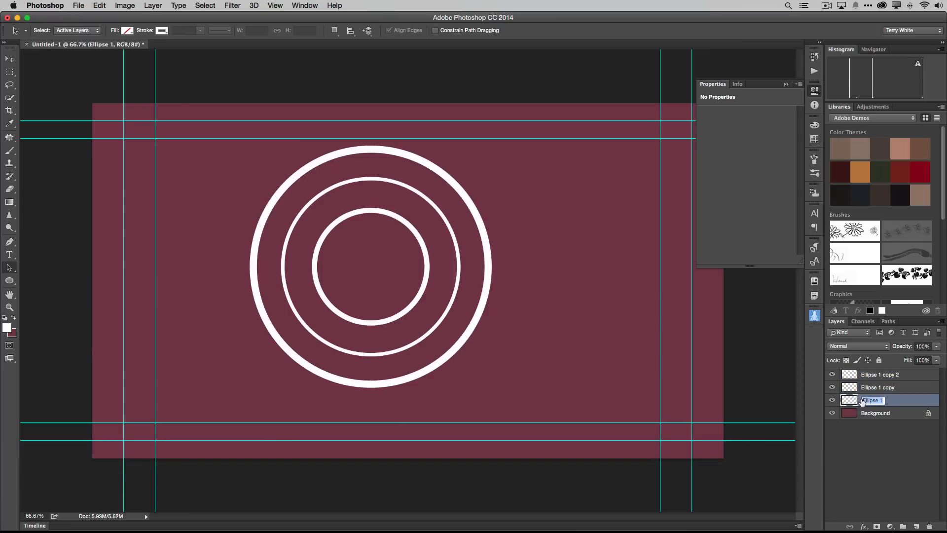
text(outer)
key(Return)
- Rename the middle ring's layer "middle" and the smallest ring's layer "inner"
double_click(884, 387)
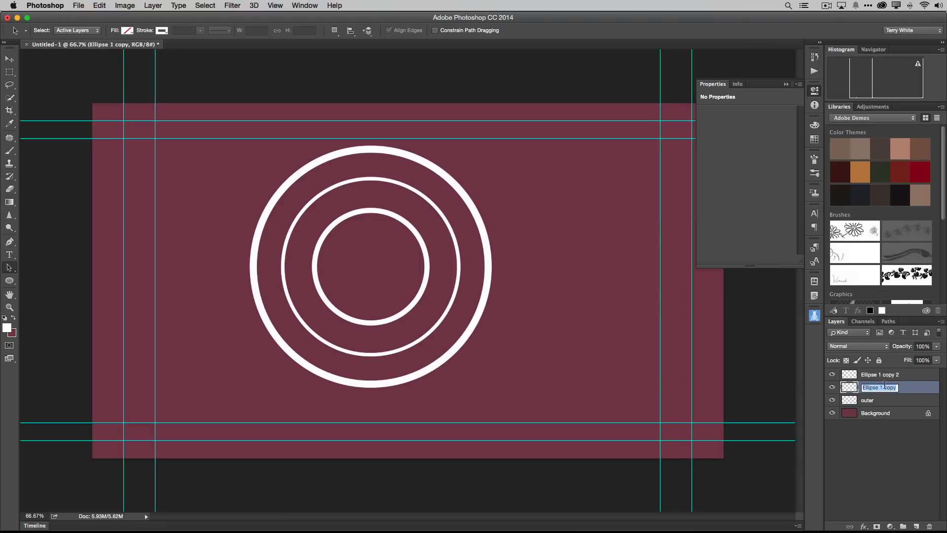
text(middle)
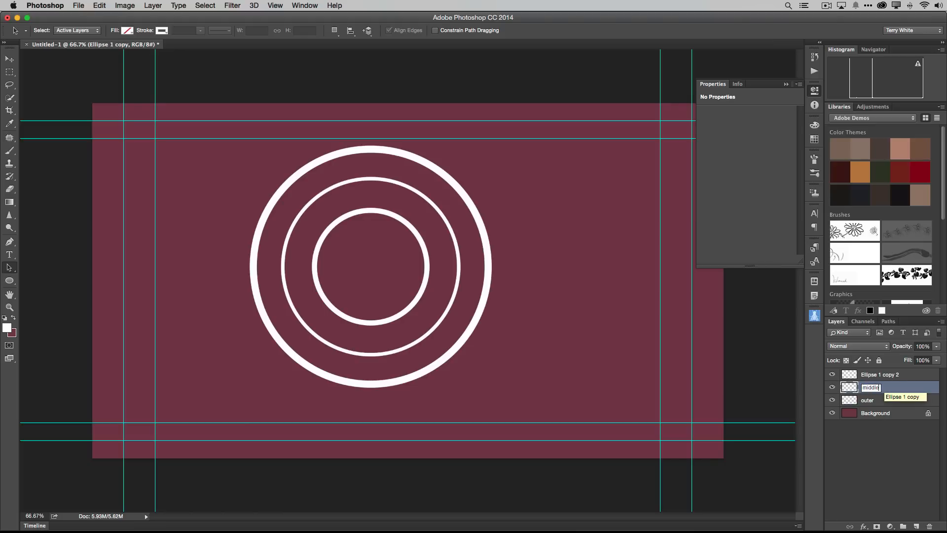
key(Return)
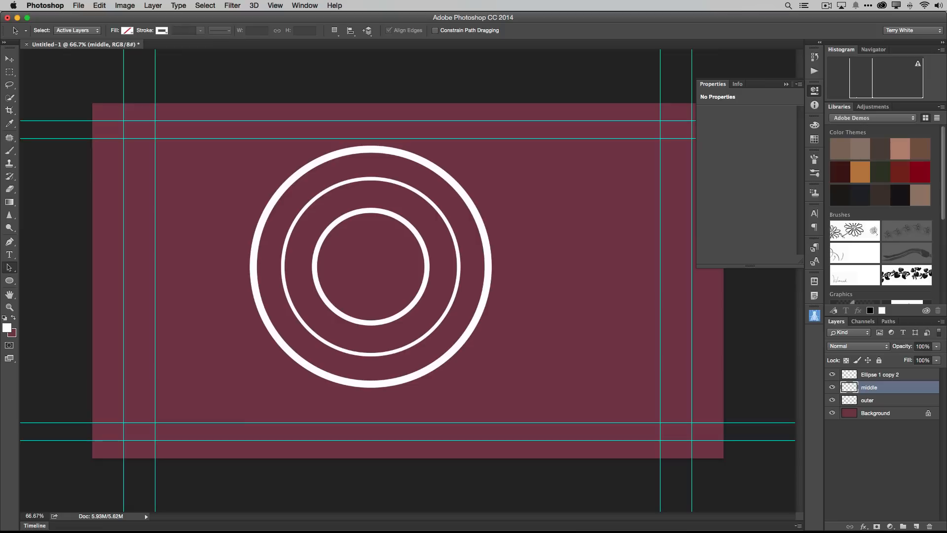
double_click(881, 374)
text(in)
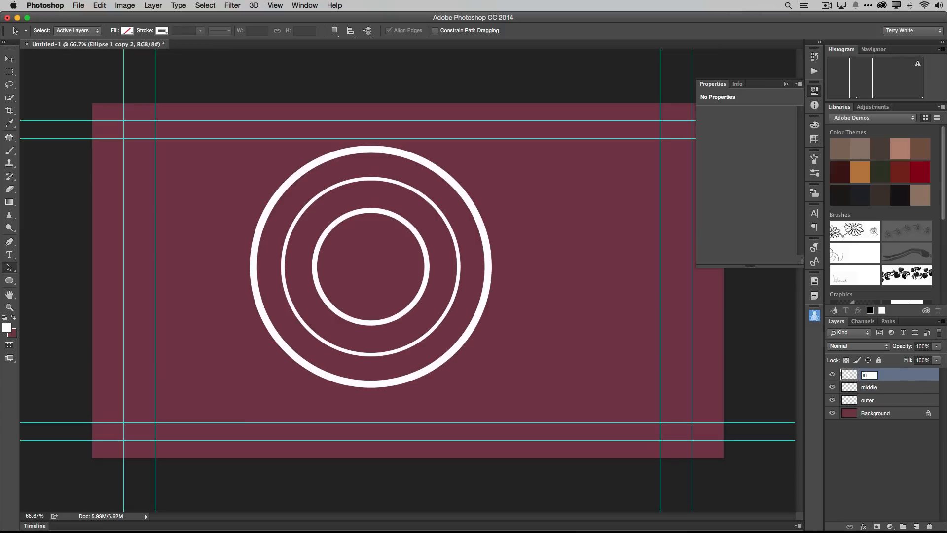
text(ner)
key(Return)
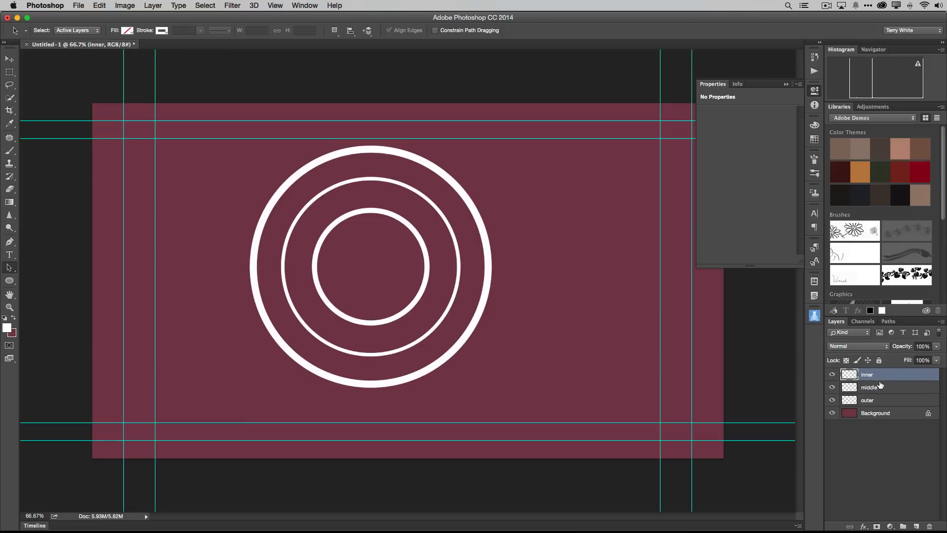
- Cut a gap in both sides of the outer ring by deleting a wide horizontal rectangular selection across its centre on the outer layer
click(882, 401)
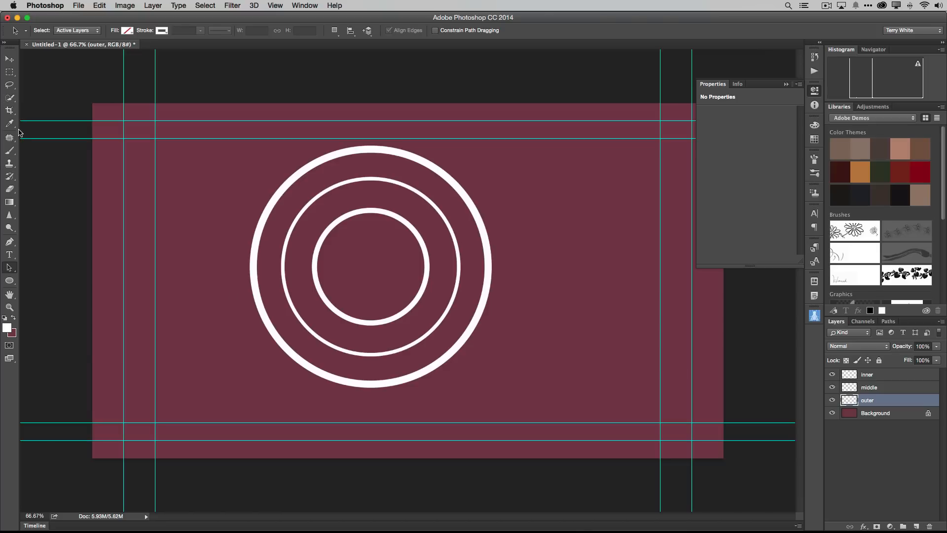
click(9, 72)
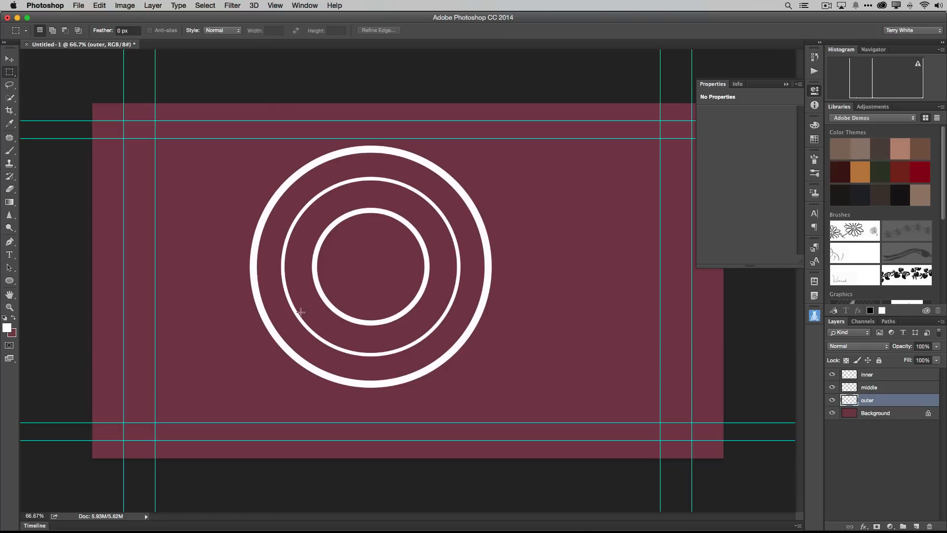
drag(218, 243, 518, 298)
key(Delete)
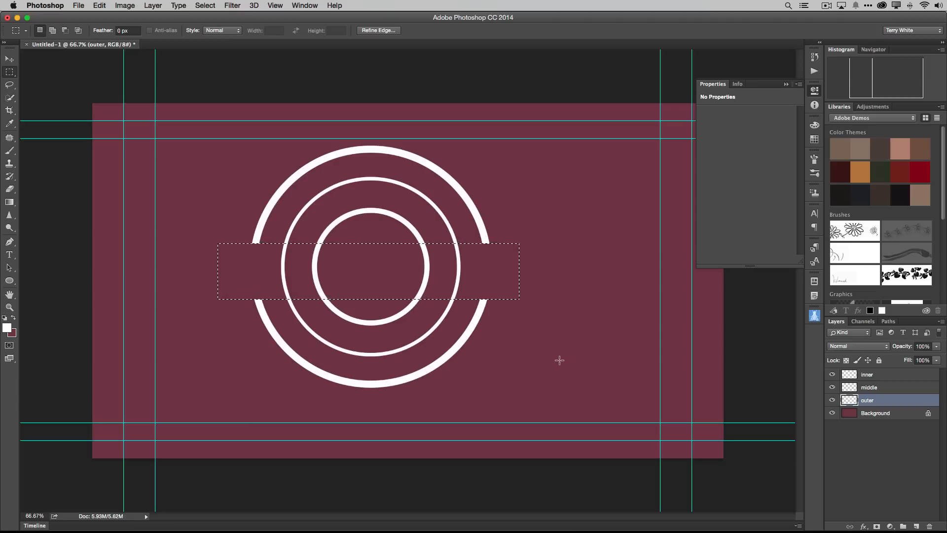
key(super+s)
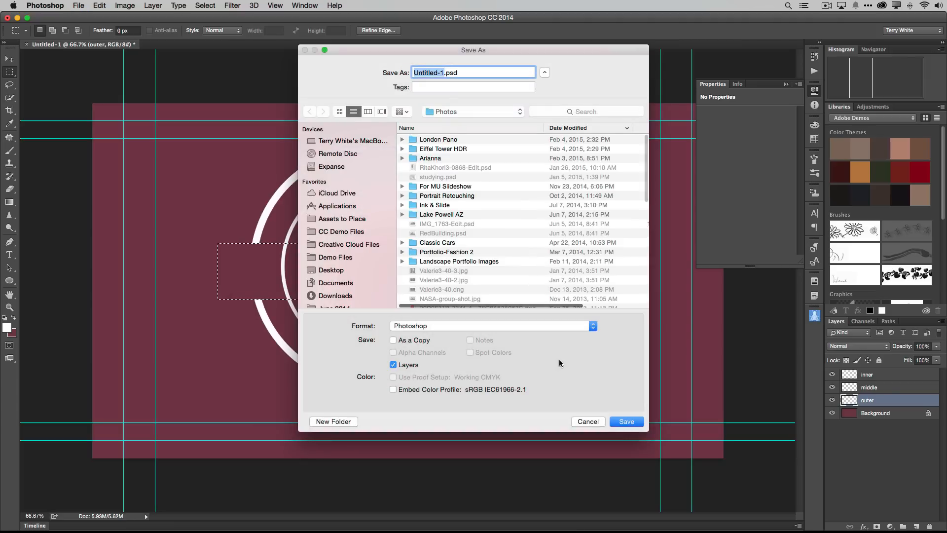
click(587, 422)
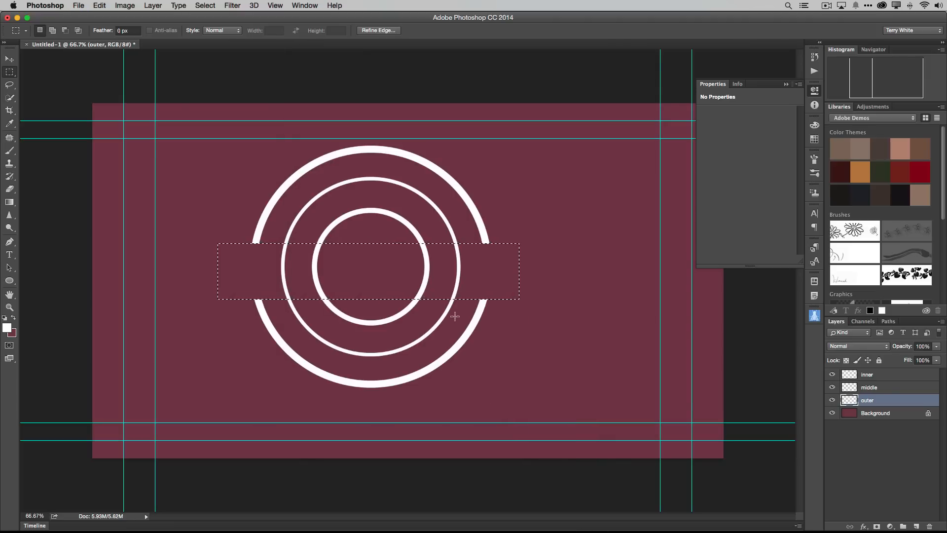
key(super+d)
key(super+alt+z)
key(super+alt+z)
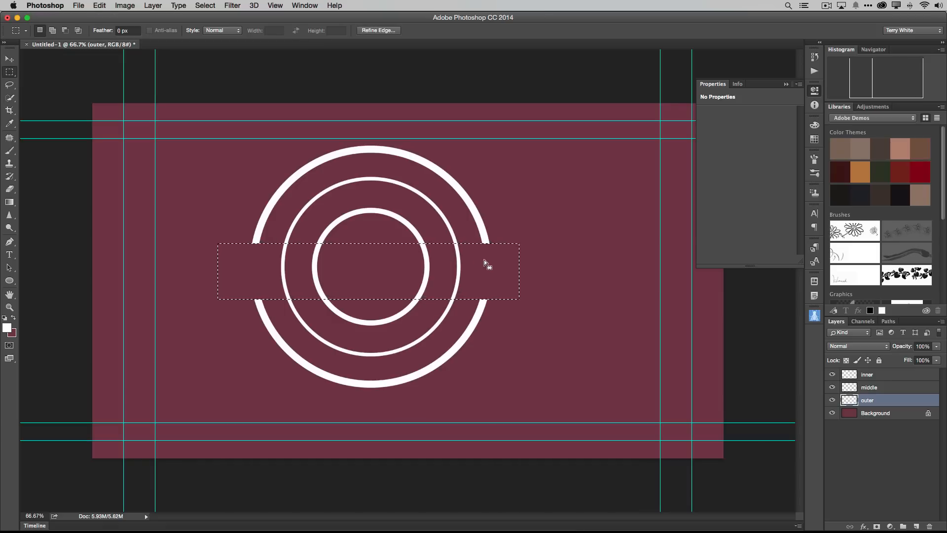
- Rotate the strip selection about 54° counterclockwise with Transform Selection and delete the area it covers from the middle layer
click(205, 5)
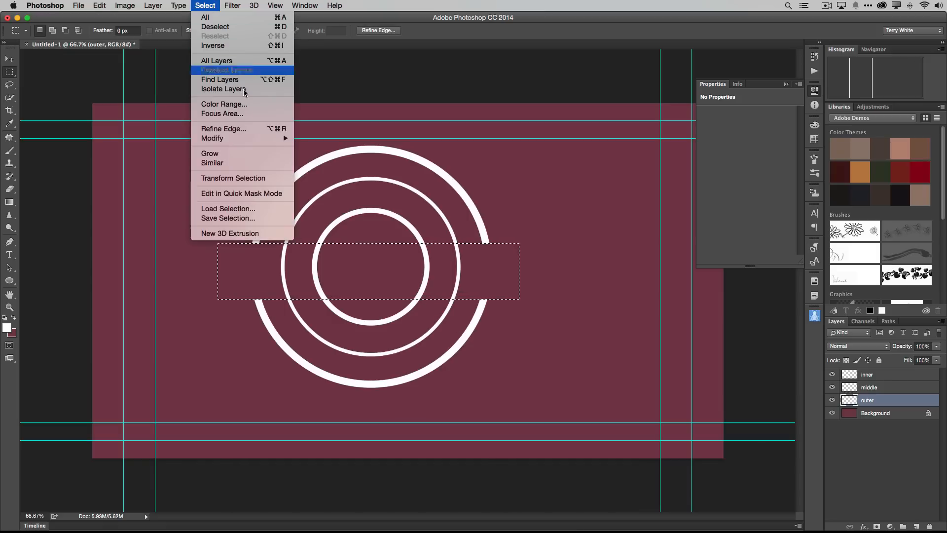
click(263, 178)
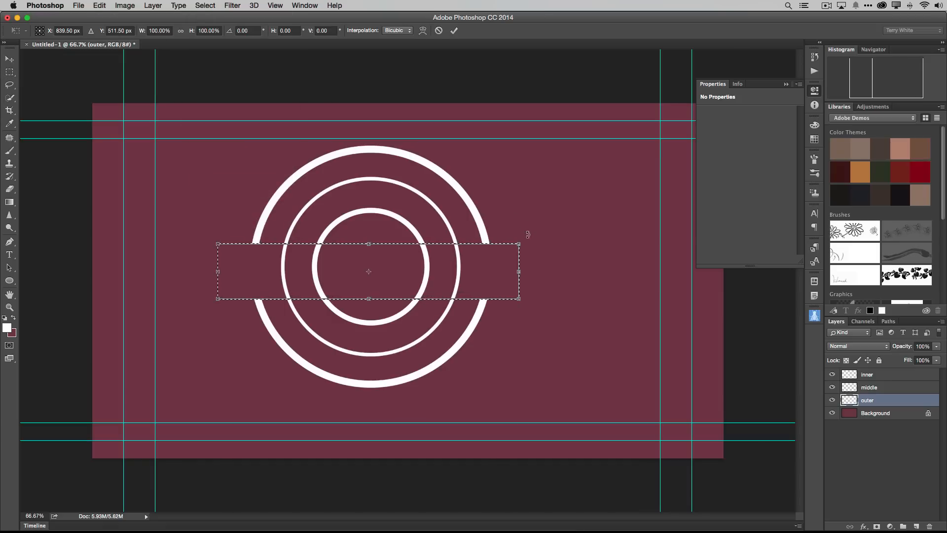
drag(530, 235, 431, 131)
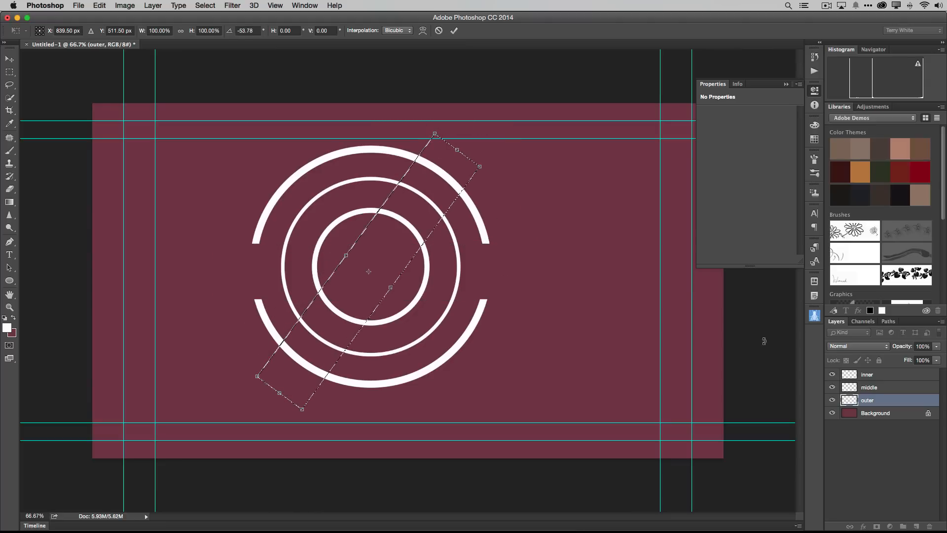
key(Return)
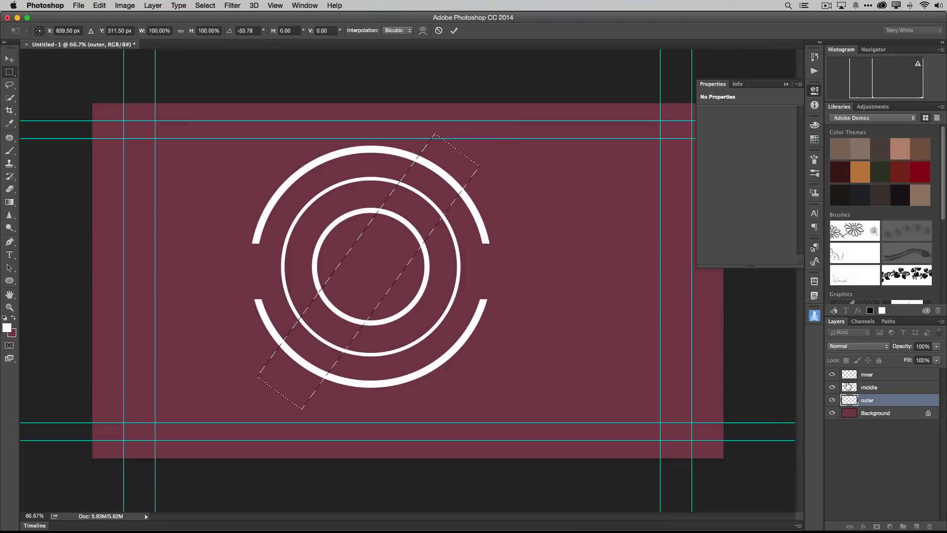
click(873, 388)
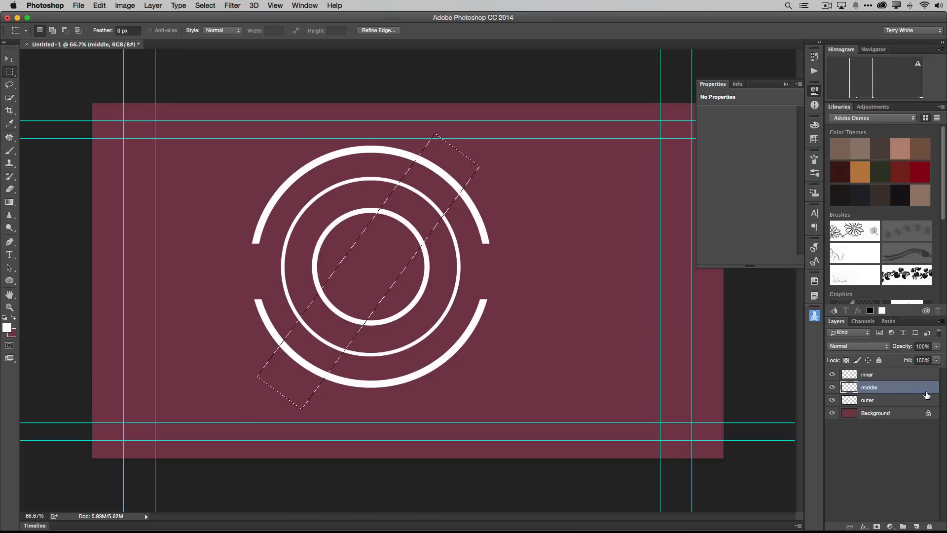
key(Delete)
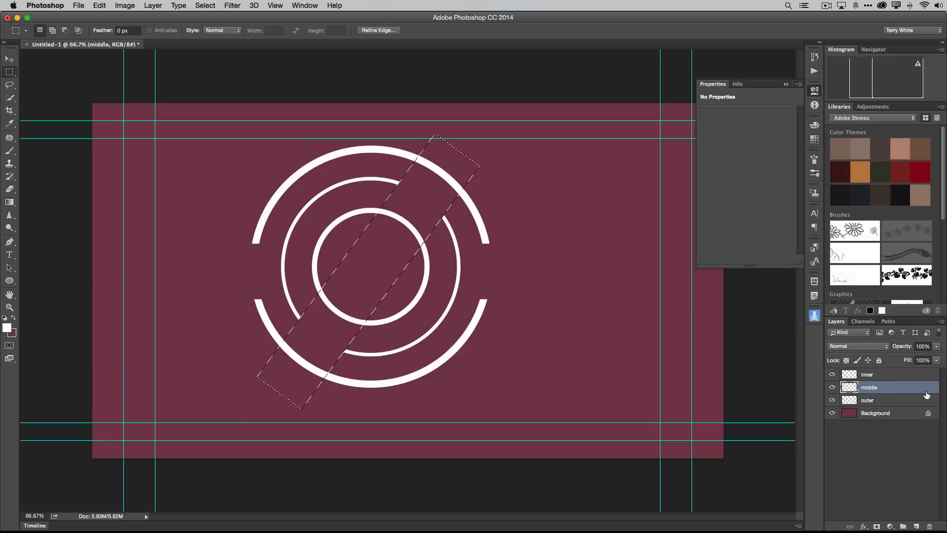
- Rotate the strip selection about 70° counterclockwise with Transform Selection, delete the area it covers from the inner layer, and deselect
click(213, 5)
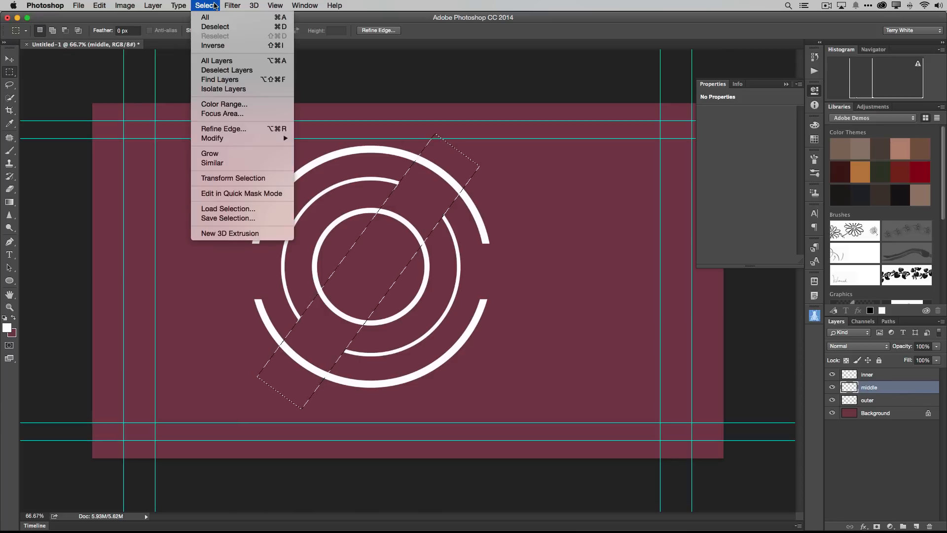
click(239, 178)
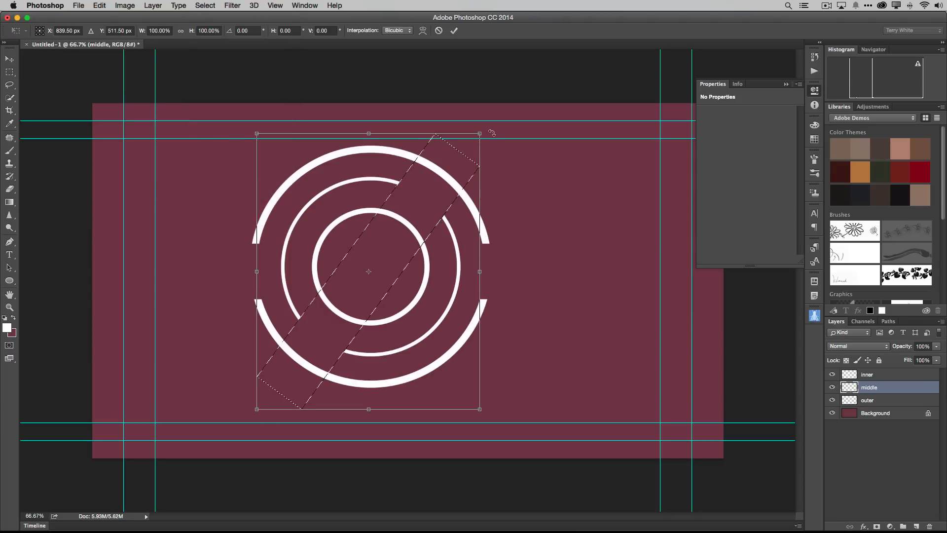
drag(493, 130, 298, 85)
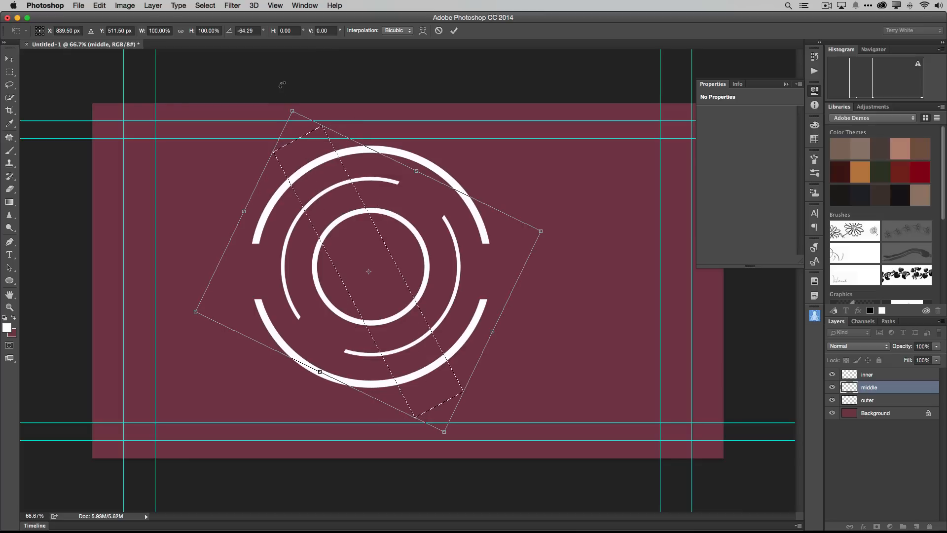
drag(281, 84, 261, 85)
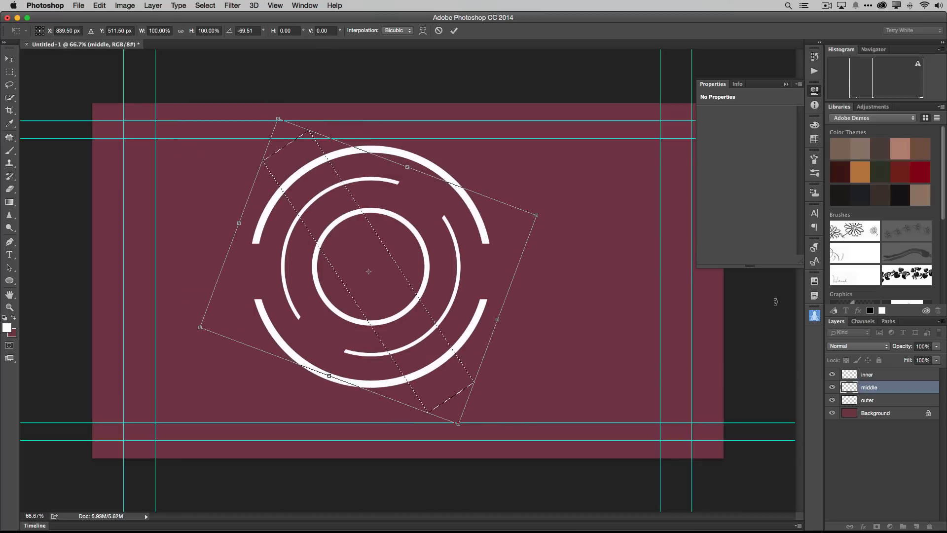
key(Return)
click(896, 377)
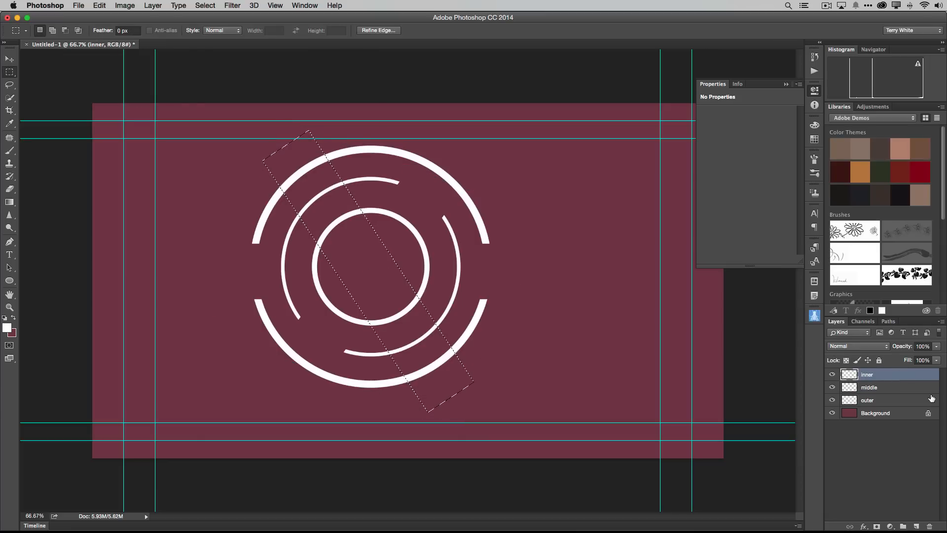
key(Delete)
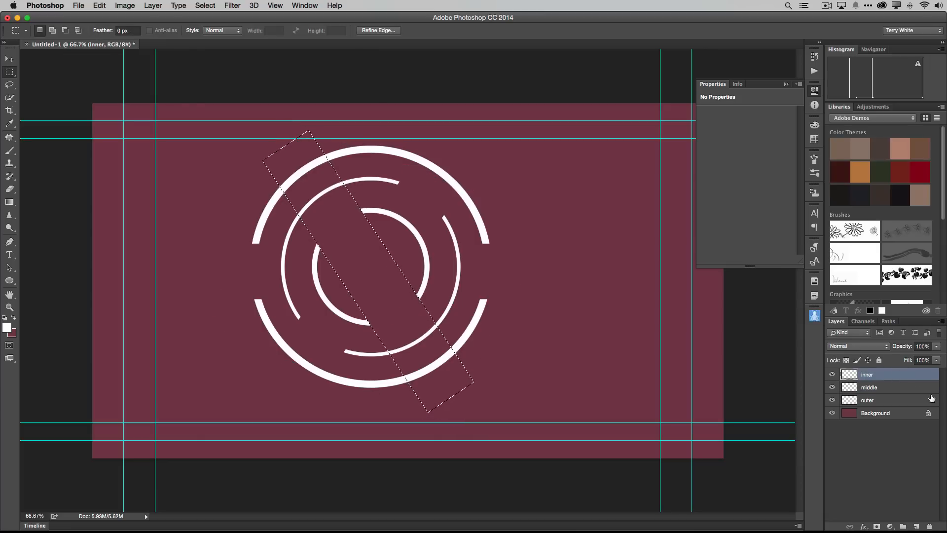
key(super+d)
- Save the document with its layers in Photoshop format as Circles.psd on the Desktop, and close it
click(887, 417)
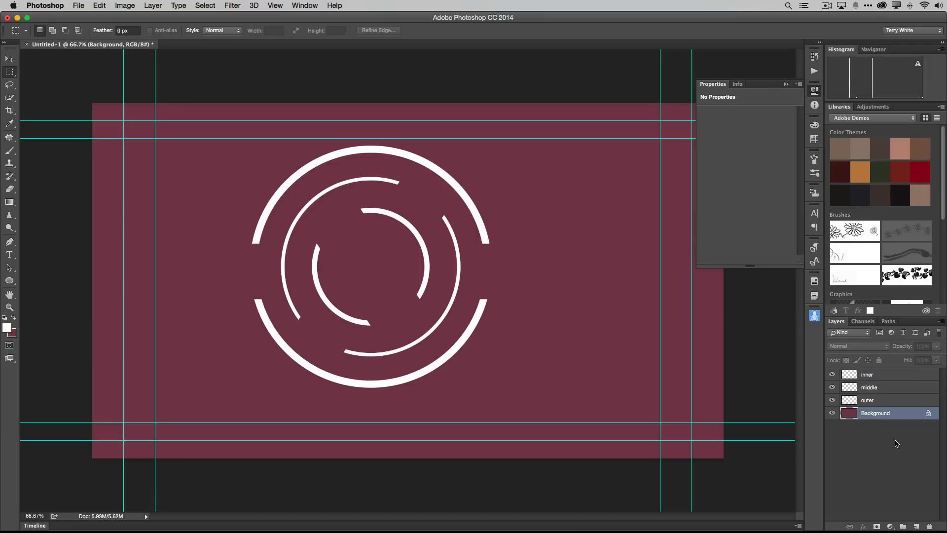
click(80, 5)
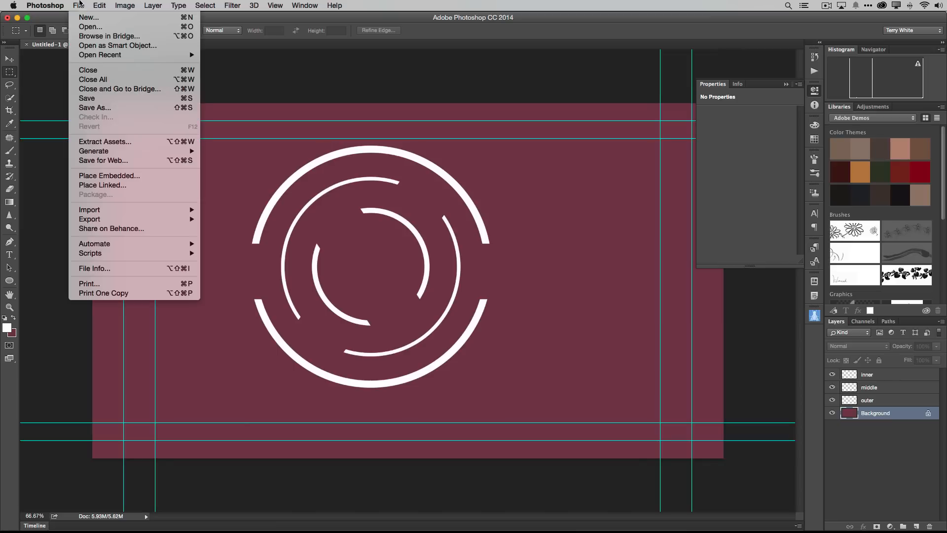
click(111, 108)
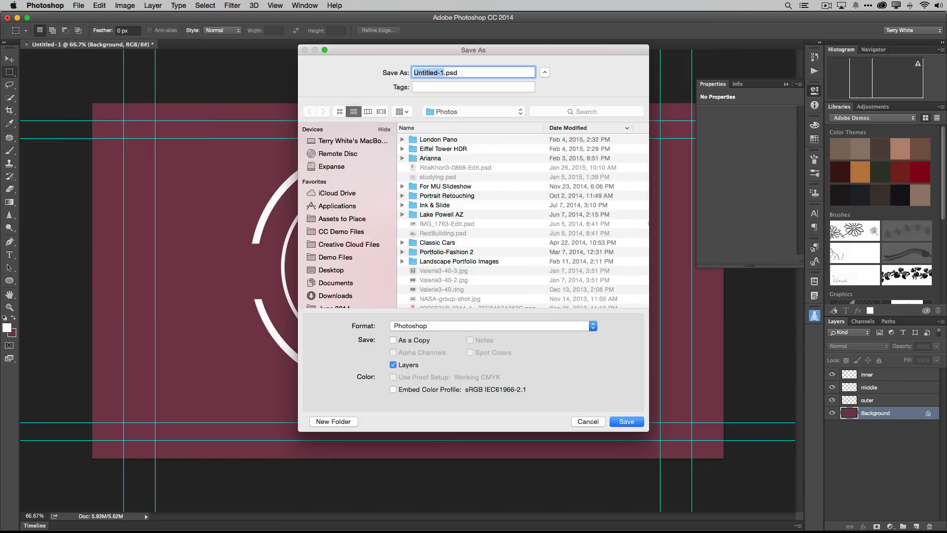
text(Circles)
key(super+shift+d)
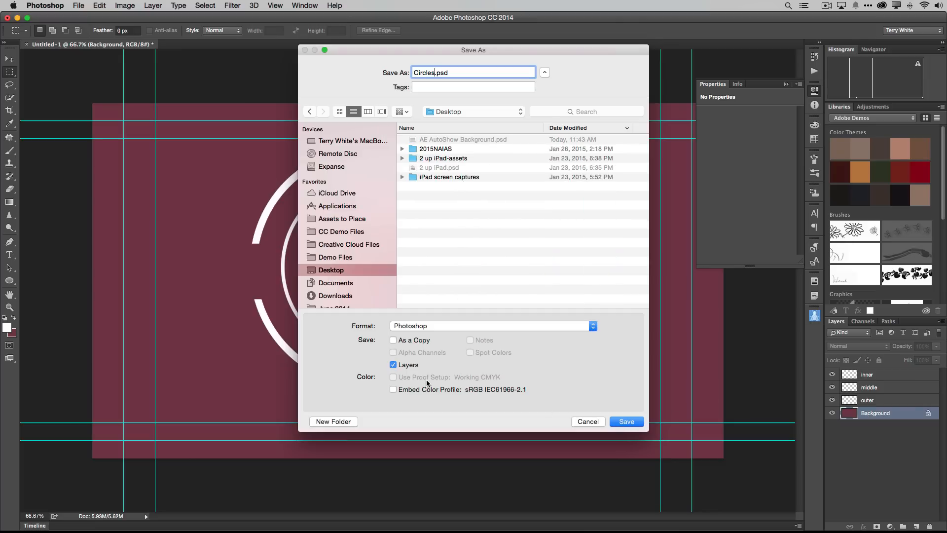
click(617, 422)
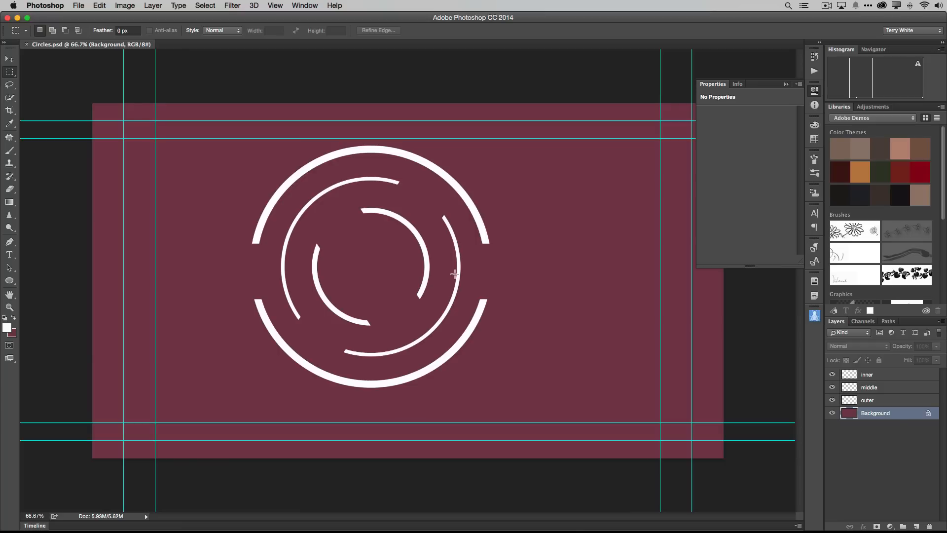
key(super+w)
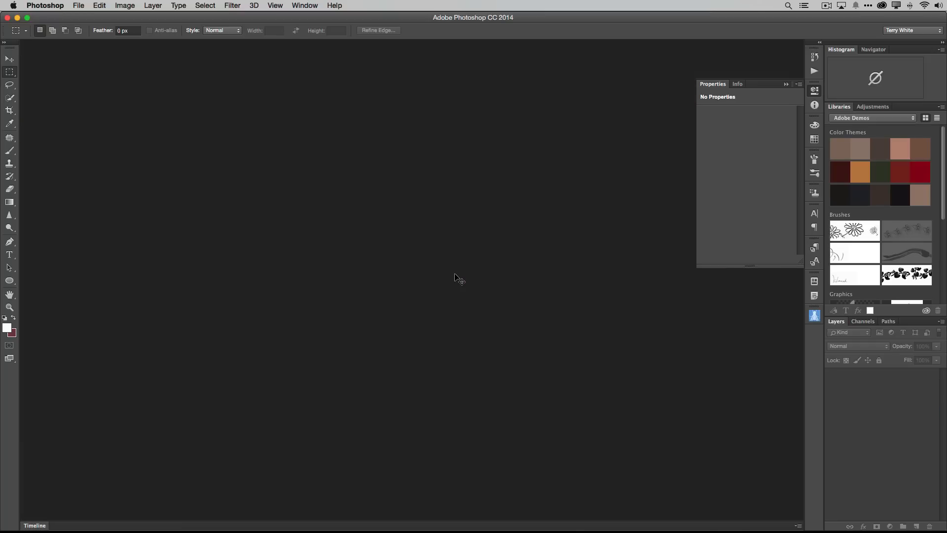
- Switch to After Effects and import Circles.psd from the Desktop as Composition - Retain Layer Sizes, merging layer styles into footage
key(super+Tab)
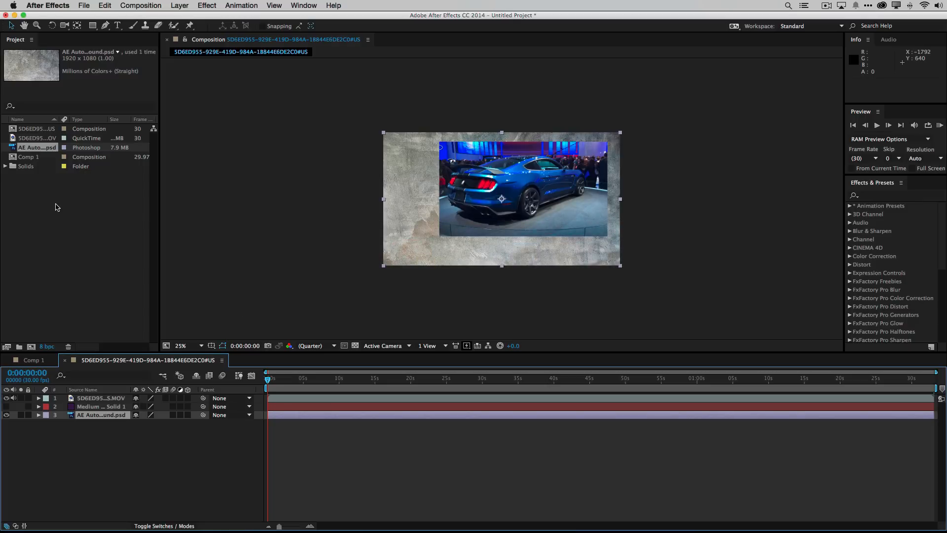
click(70, 194)
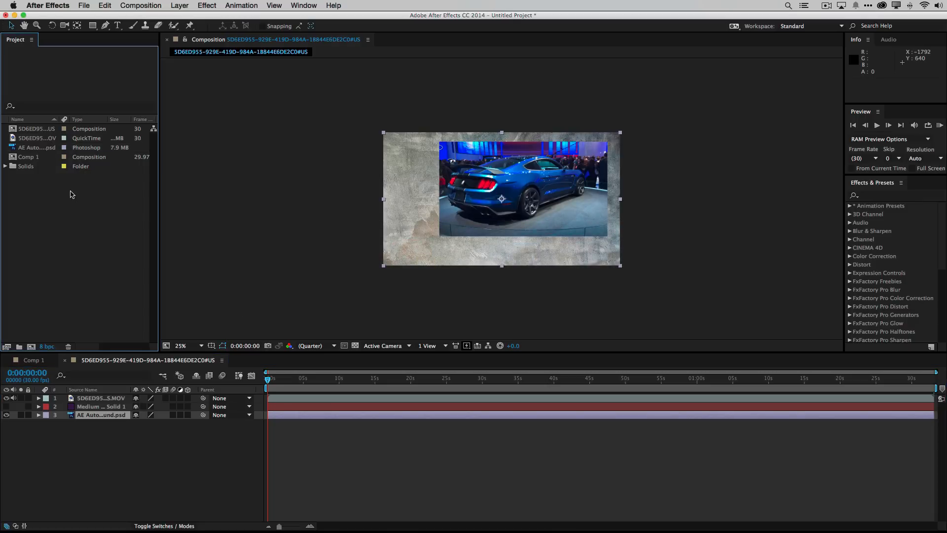
double_click(70, 193)
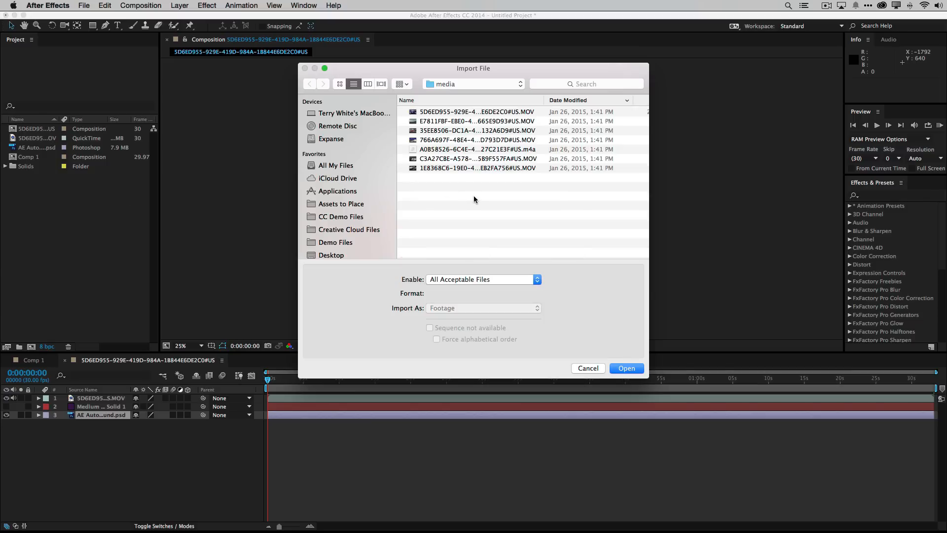
key(super+shift+d)
click(439, 113)
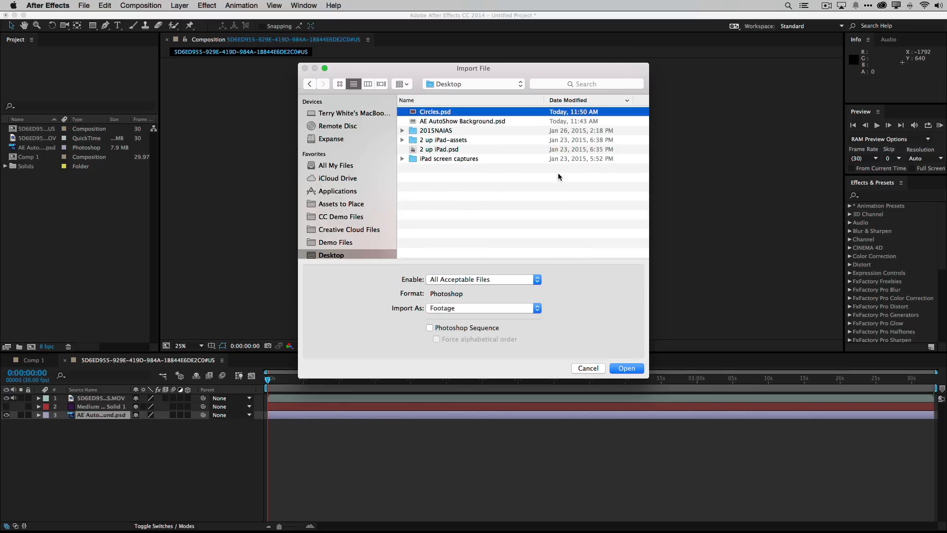
click(472, 311)
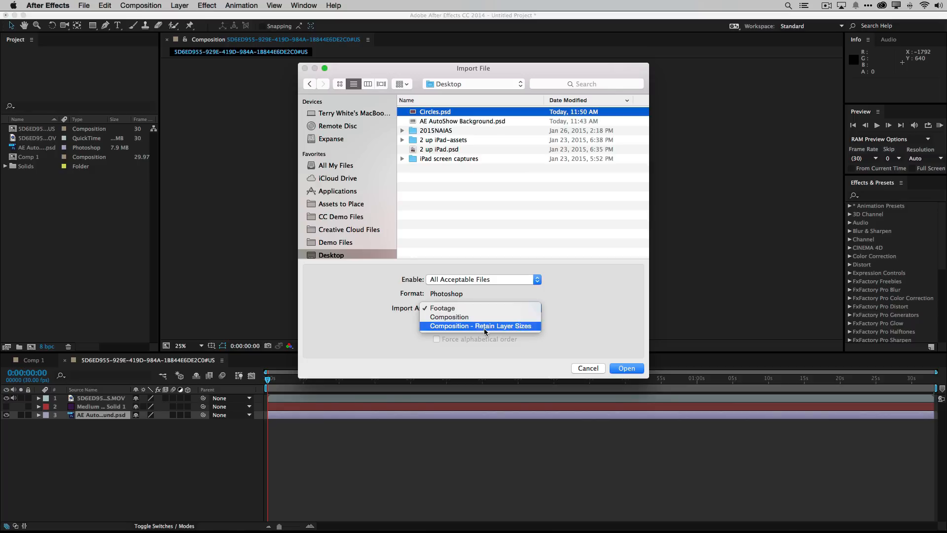
click(484, 326)
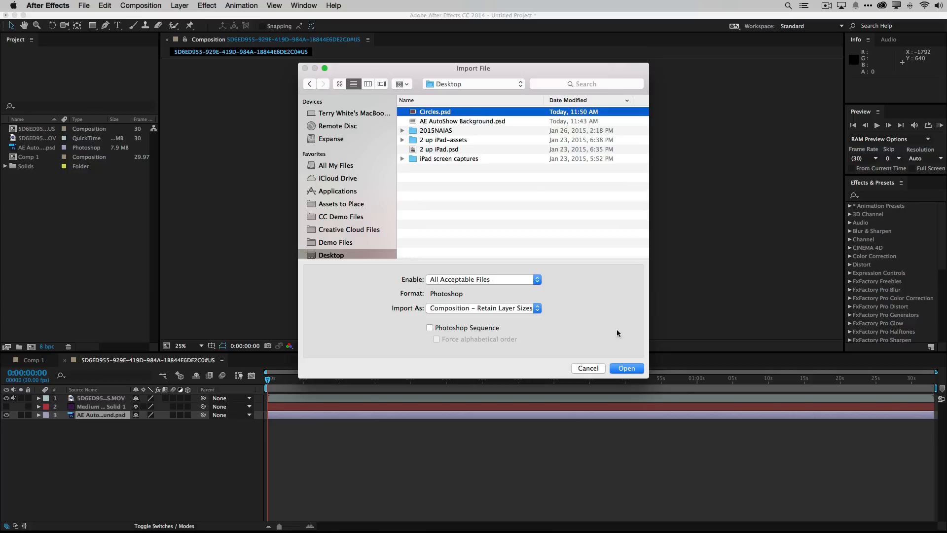
click(627, 368)
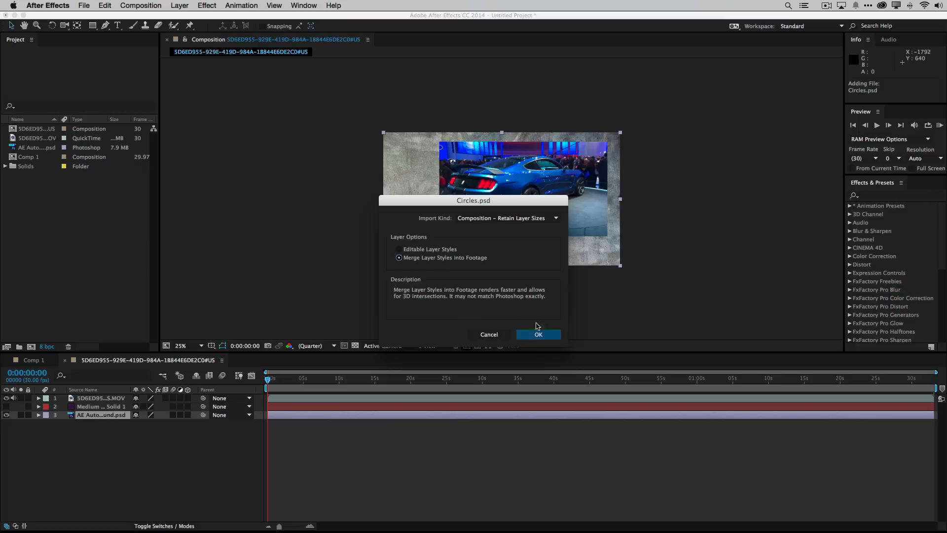
click(542, 336)
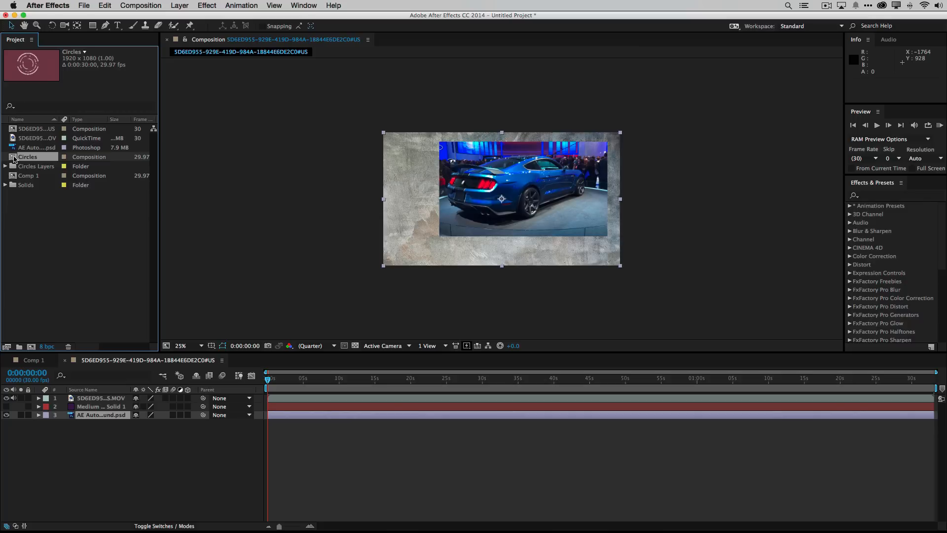
- Open the Circles composition and hide its Background layer
double_click(13, 158)
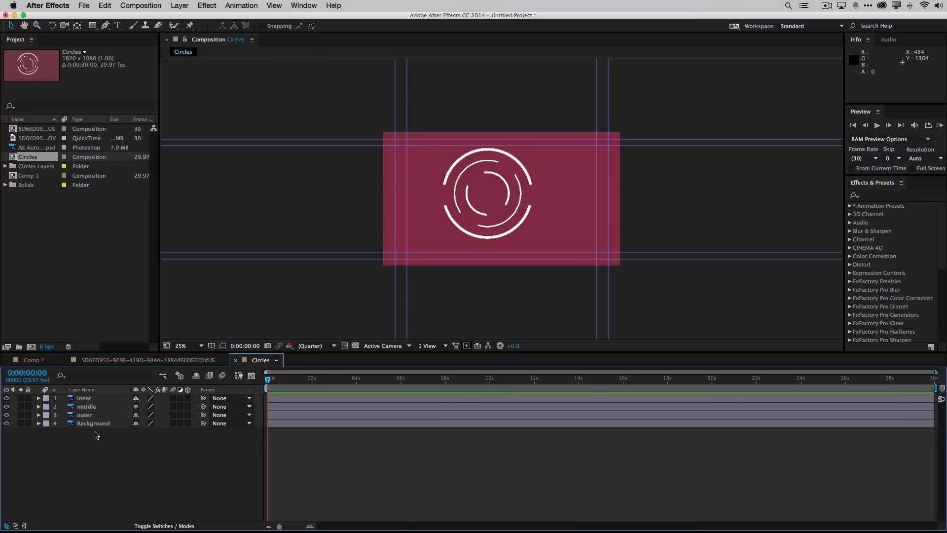
click(7, 423)
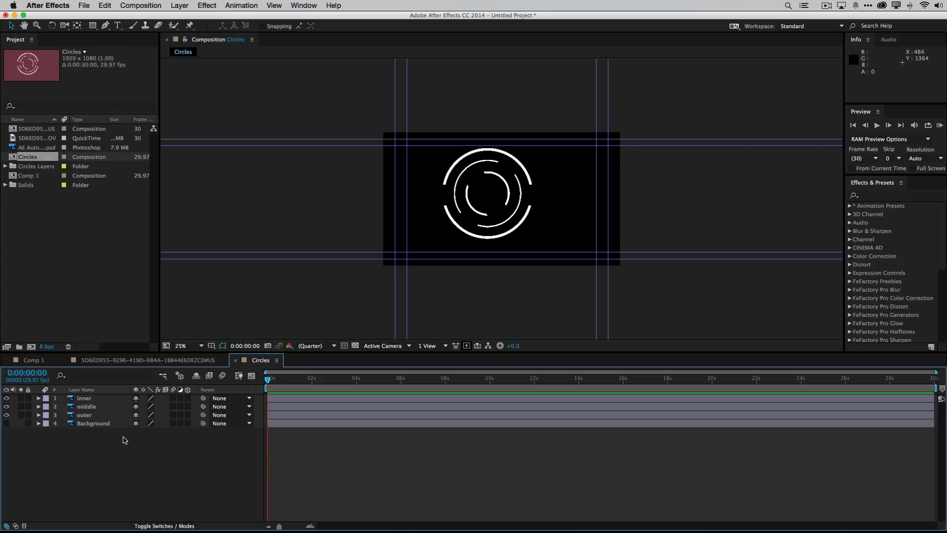
- Reveal Rotation for the inner, middle and outer layers together and set starting Rotation keyframes on all three at 0:00:00:00
click(99, 399)
shift+click(97, 414)
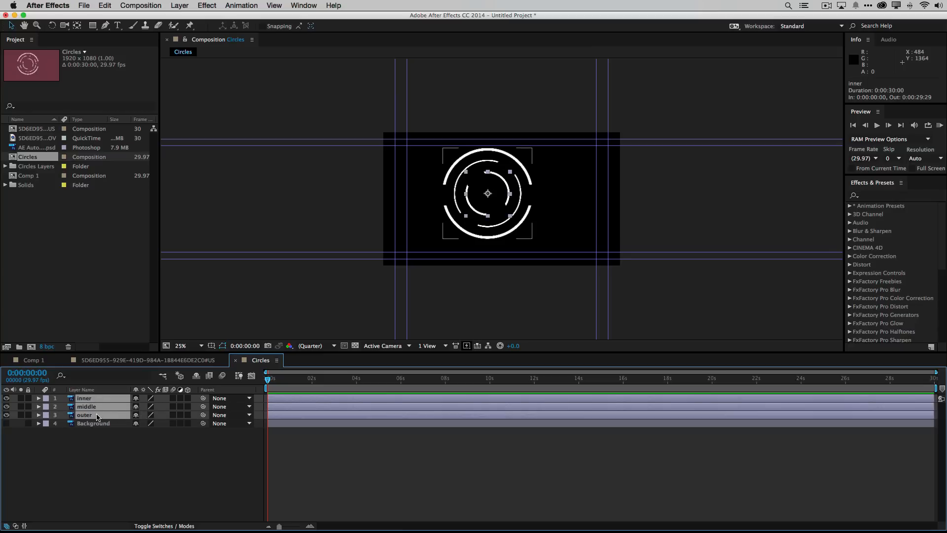
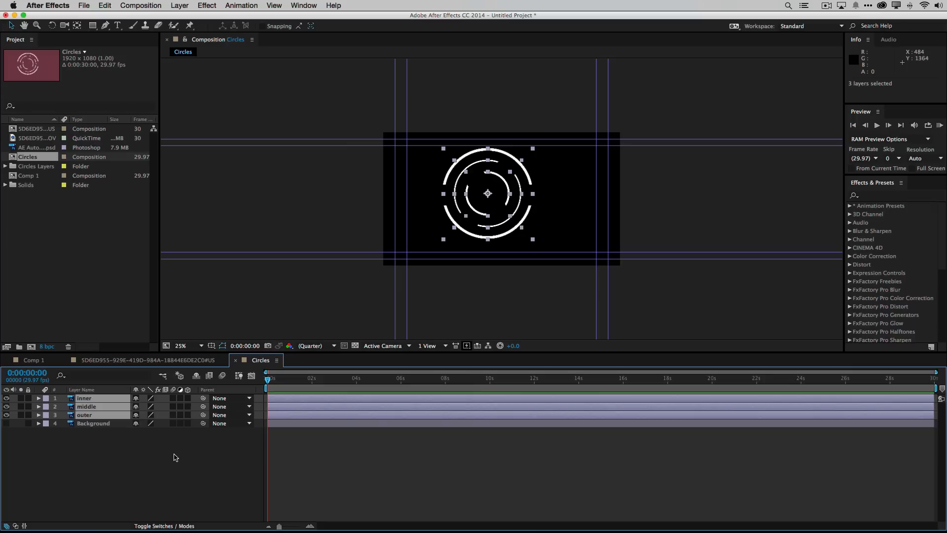
key(r)
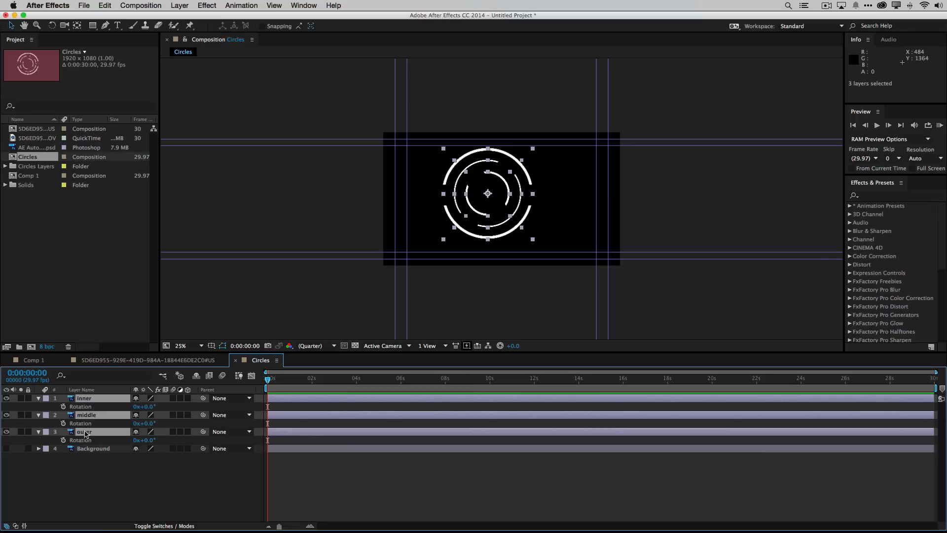
click(62, 406)
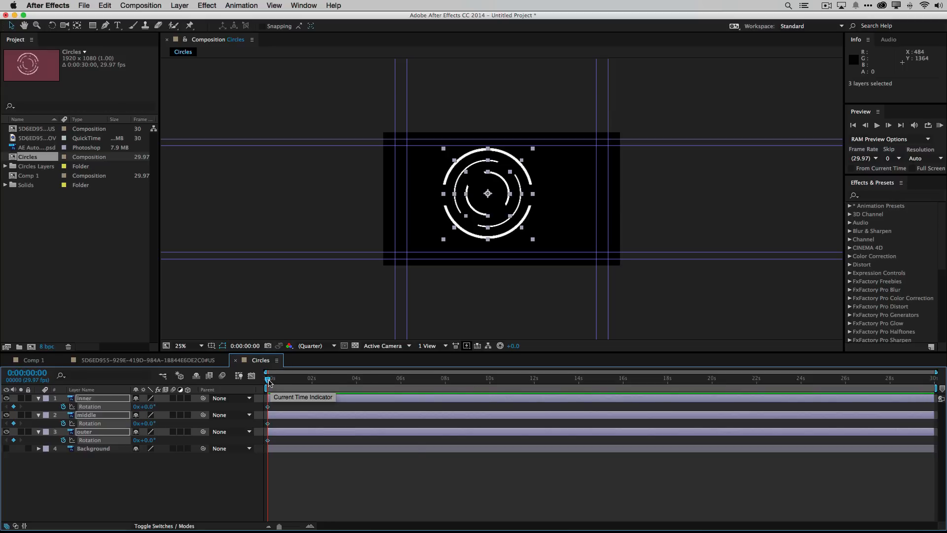
- Keyframe the outer layer's Rotation at 2 full revolutions on the composition's last frame, 0:00:29:29
drag(269, 380, 935, 379)
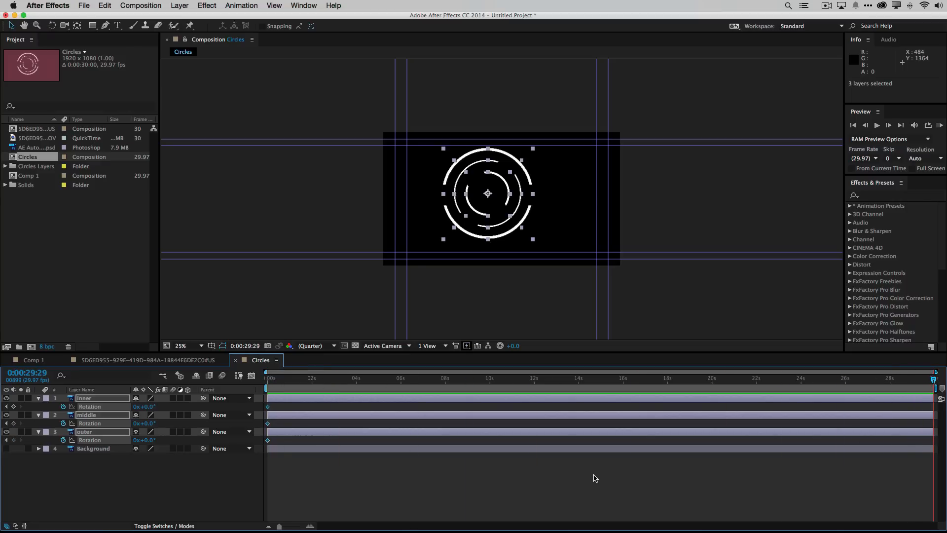
click(488, 477)
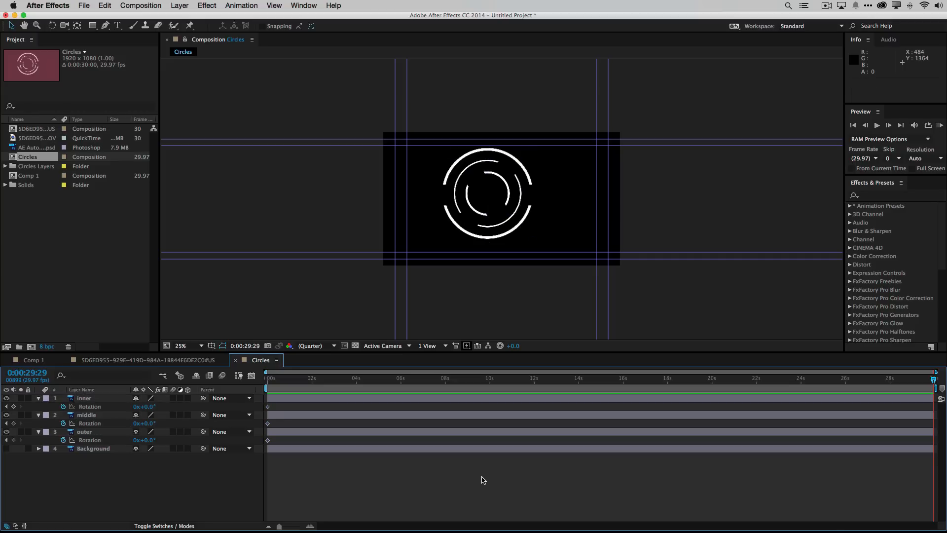
click(143, 436)
click(135, 440)
text(2)
key(Return)
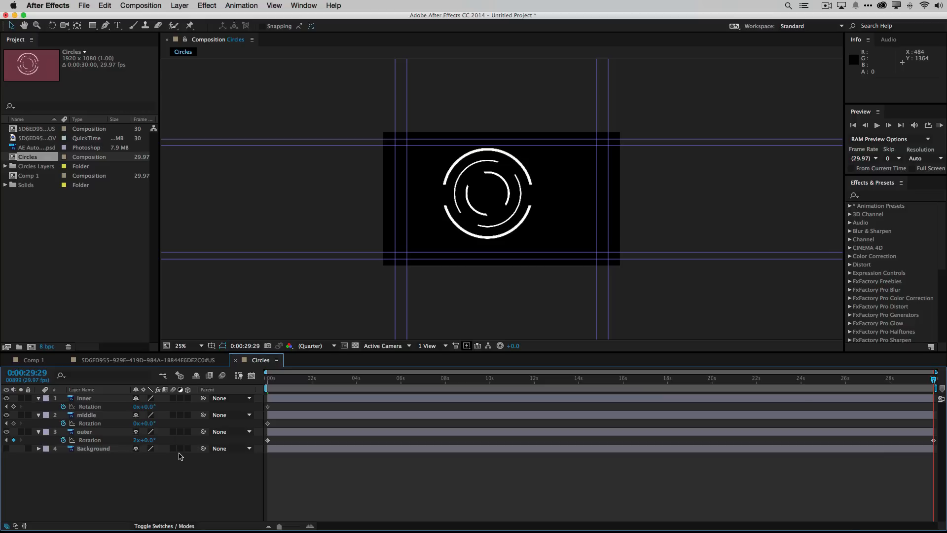
- Set the middle layer's Rotation to -1x-23.0° on the last frame so it spins counterclockwise
click(182, 438)
click(150, 426)
mouse_move(150, 424)
mouse_down()
mouse_move(4, 440)
mouse_move(151, 425)
mouse_move(139, 425)
mouse_up()
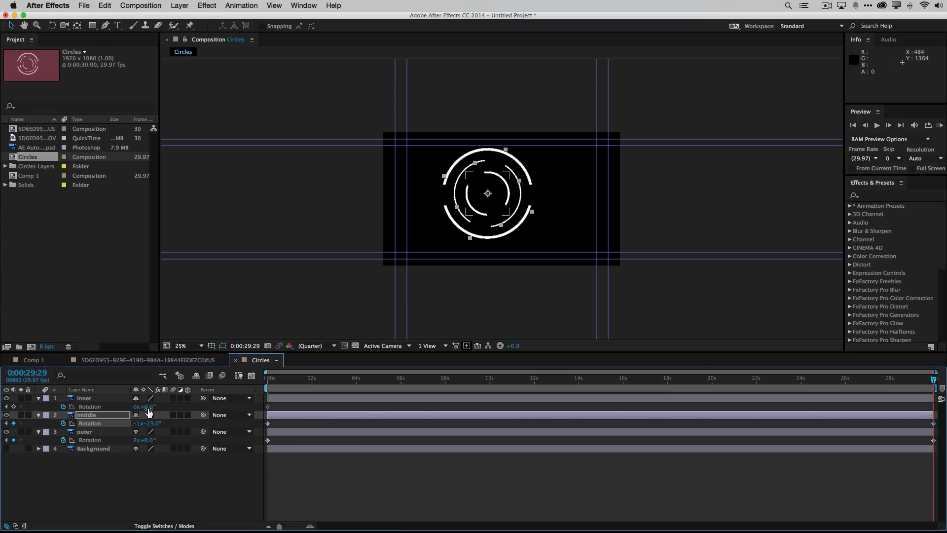
- Set the inner layer's Rotation to 3x+61.0° on the last frame
drag(148, 406, 153, 407)
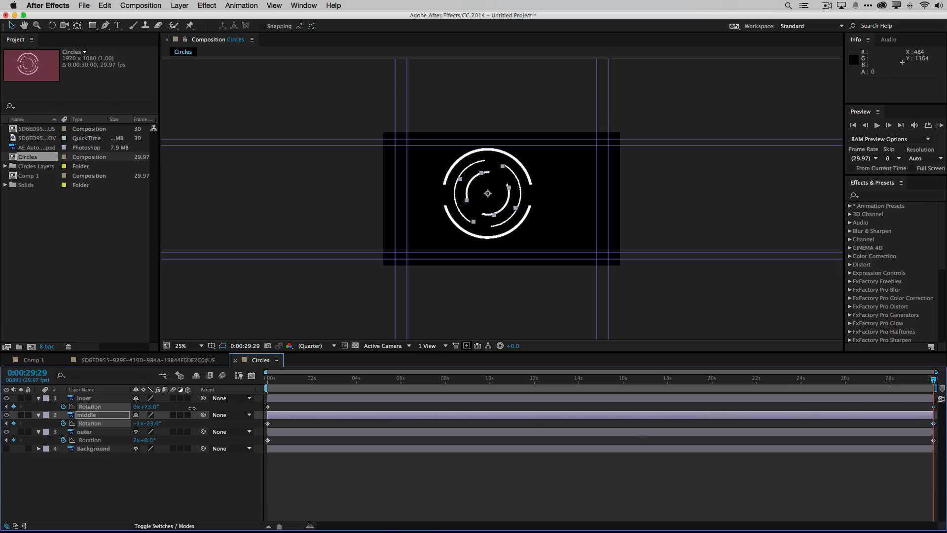
drag(192, 408, 255, 409)
key(super+Up)
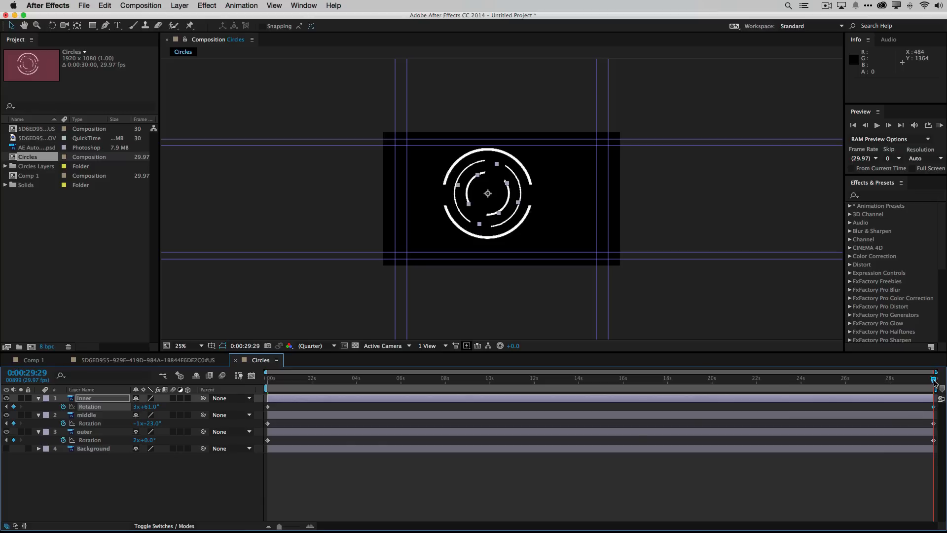
- Return to the start of the Circles composition and preview the rotating rings for several seconds
drag(934, 383, 143, 413)
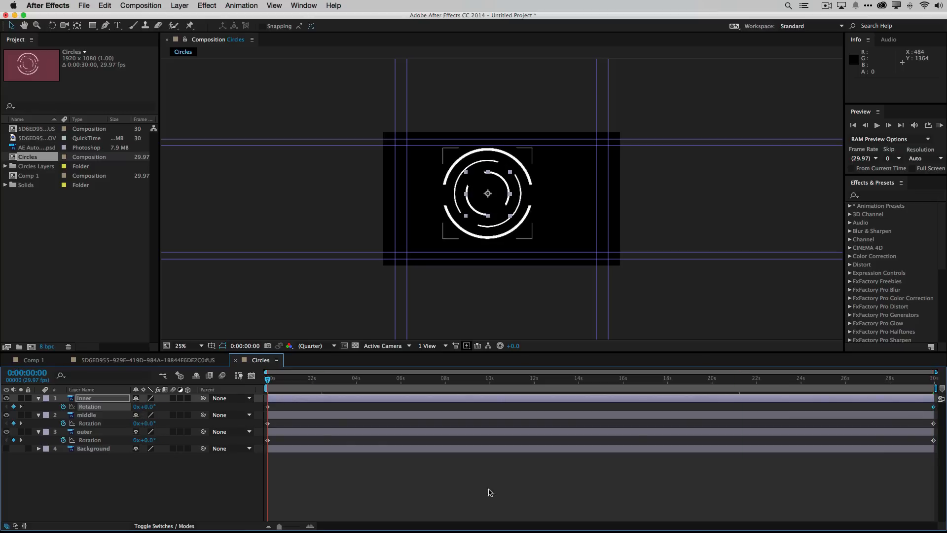
click(523, 482)
key(space)
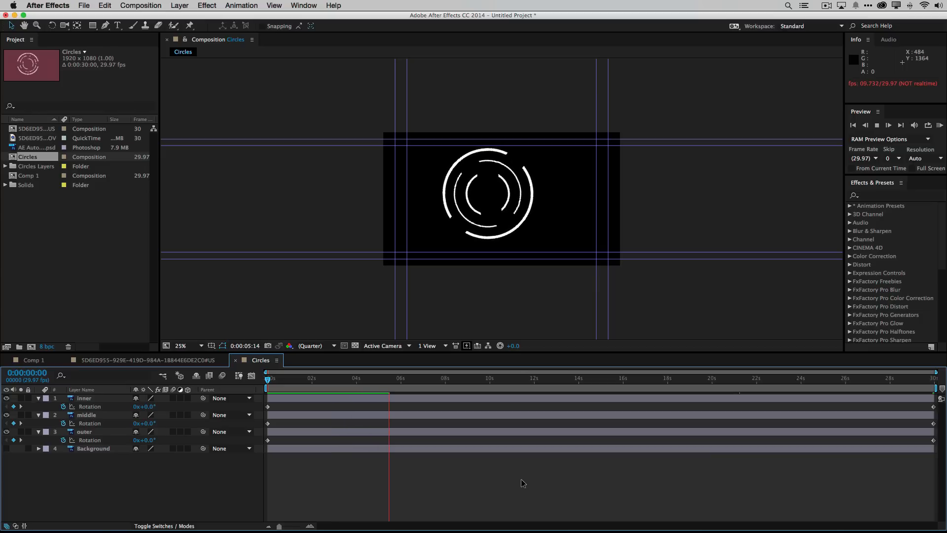
key(space)
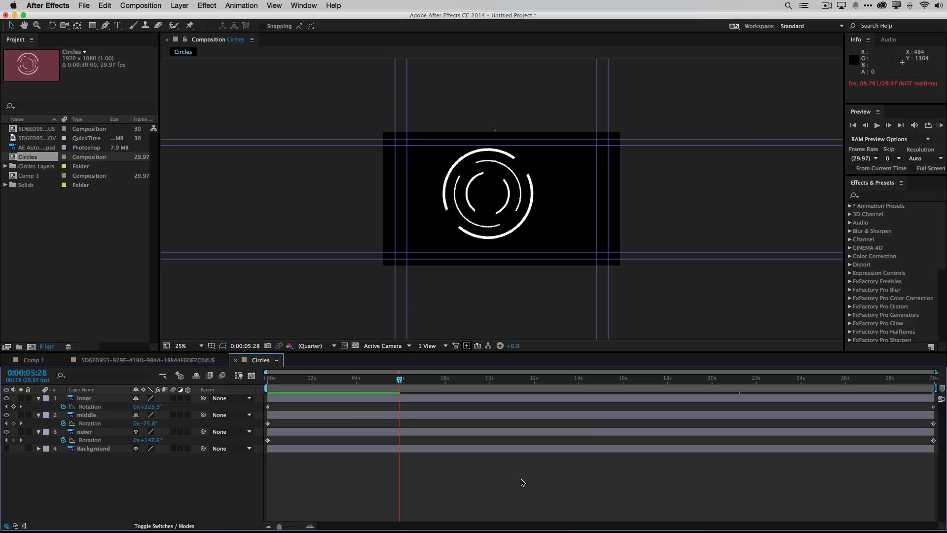
- Add the Circles composition to the car video composition as a layer directly above the Photoshop background
click(128, 361)
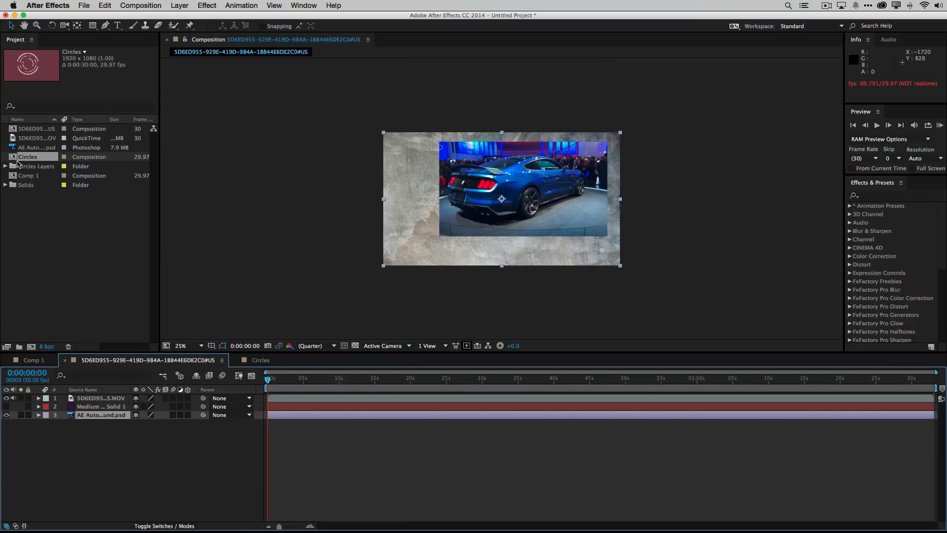
drag(14, 159, 81, 415)
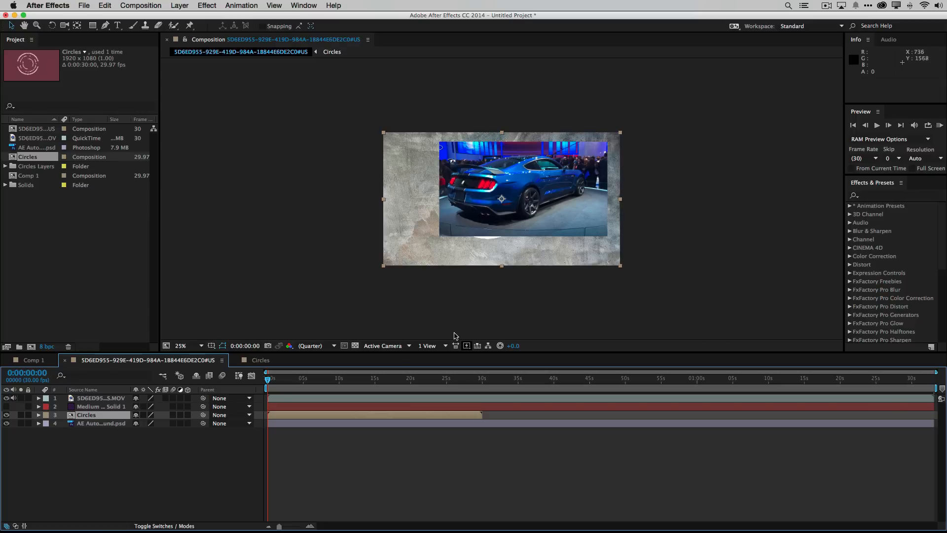
click(165, 469)
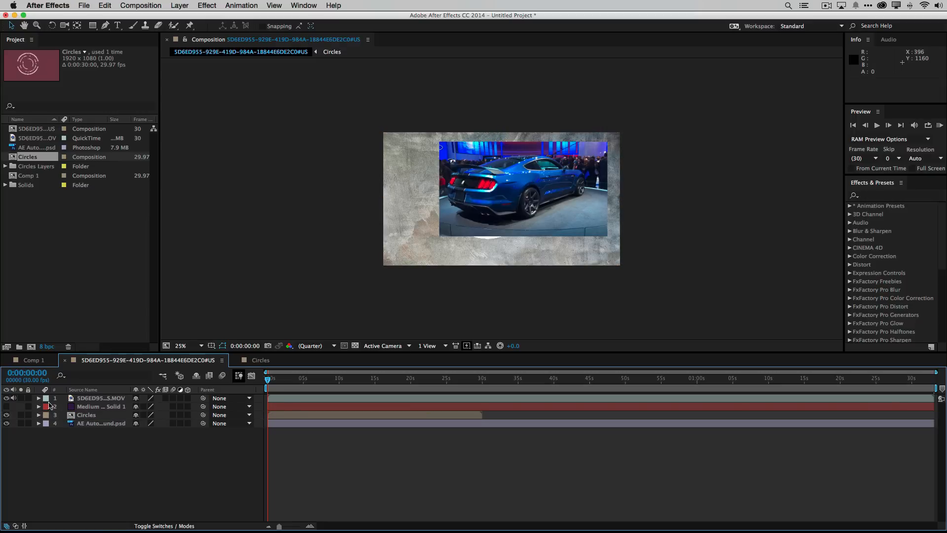
- Move the Circles layer to the lower-left of the frame at about 504, 728, hiding the car video only while positioning it
click(7, 398)
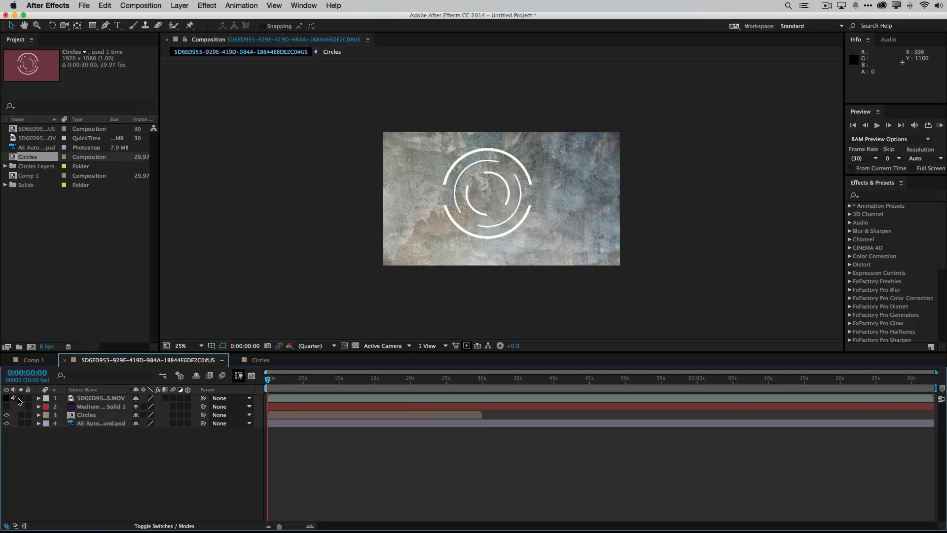
click(97, 415)
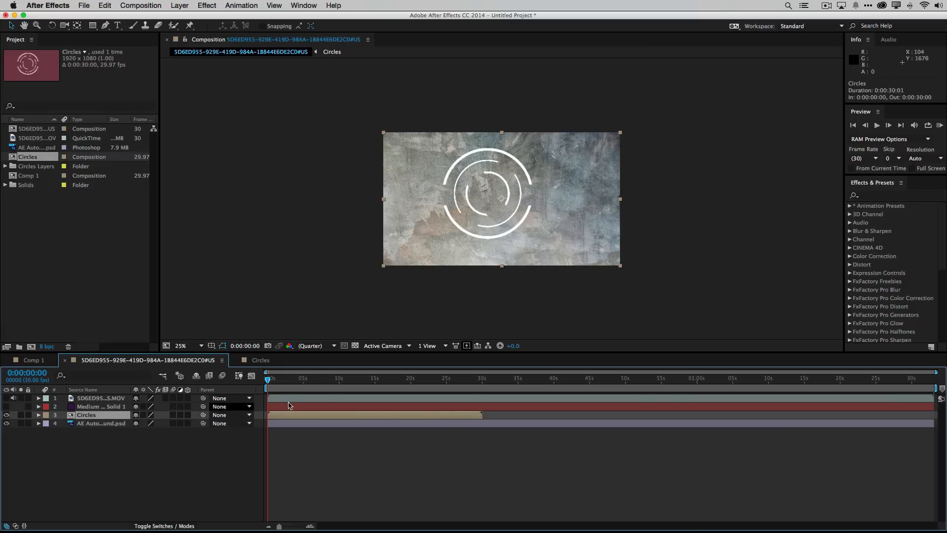
drag(514, 232, 456, 254)
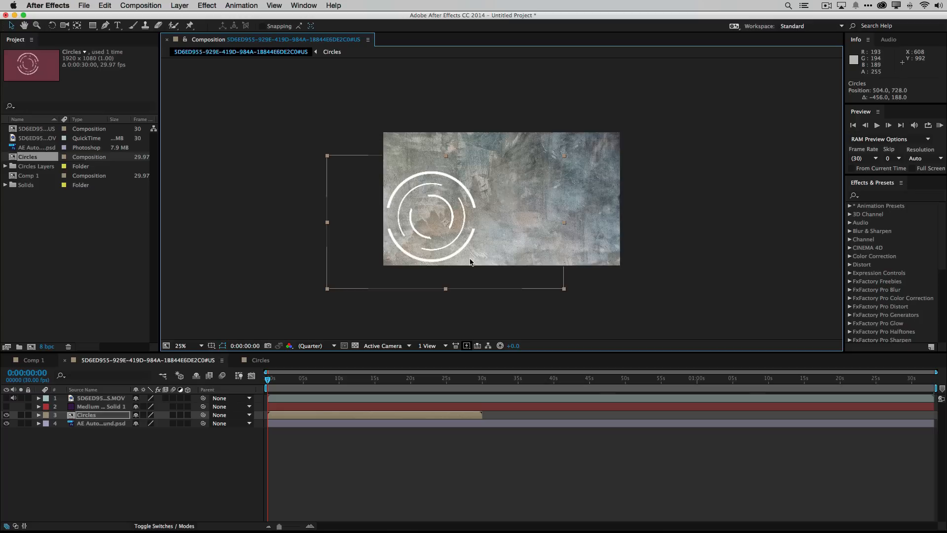
click(6, 406)
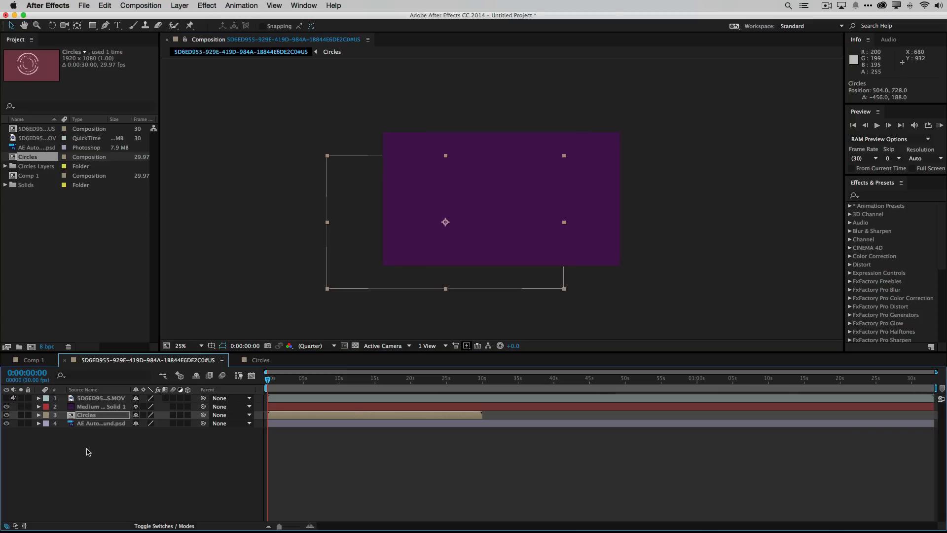
click(6, 406)
click(7, 398)
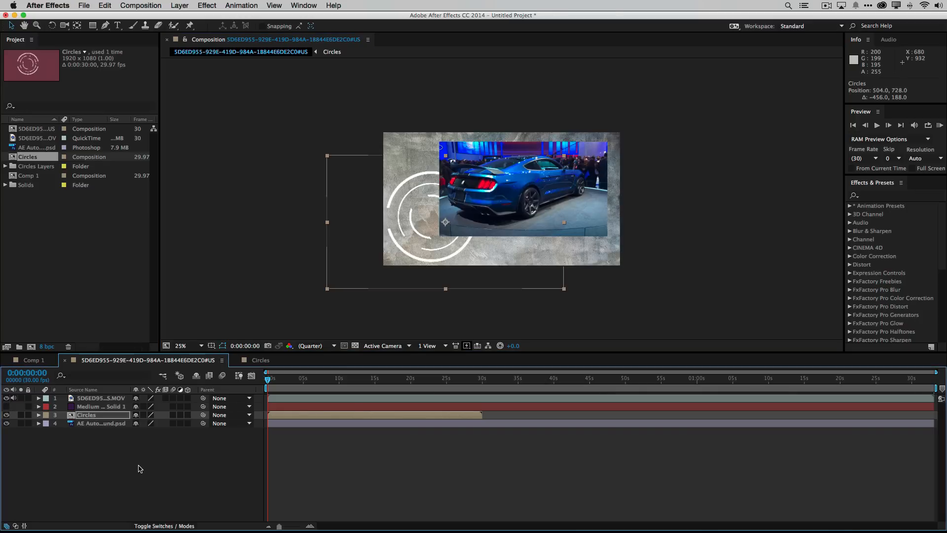
click(143, 468)
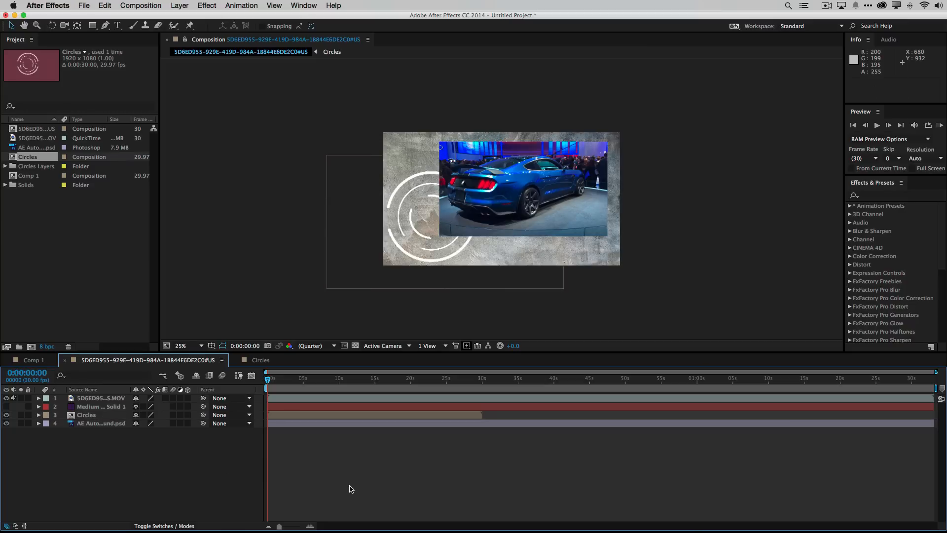
- Preview the car composition with the rotating rings for several seconds and return to the first frame
key(space)
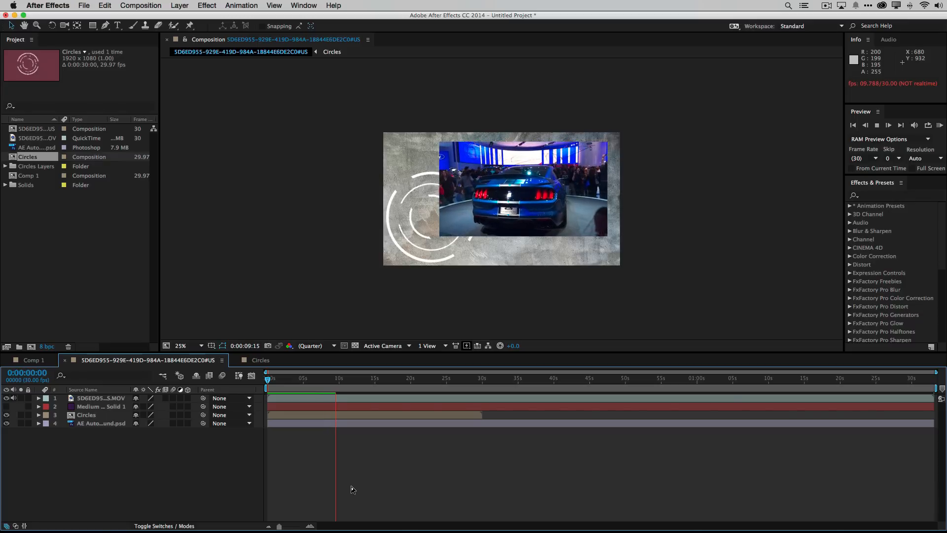
key(space)
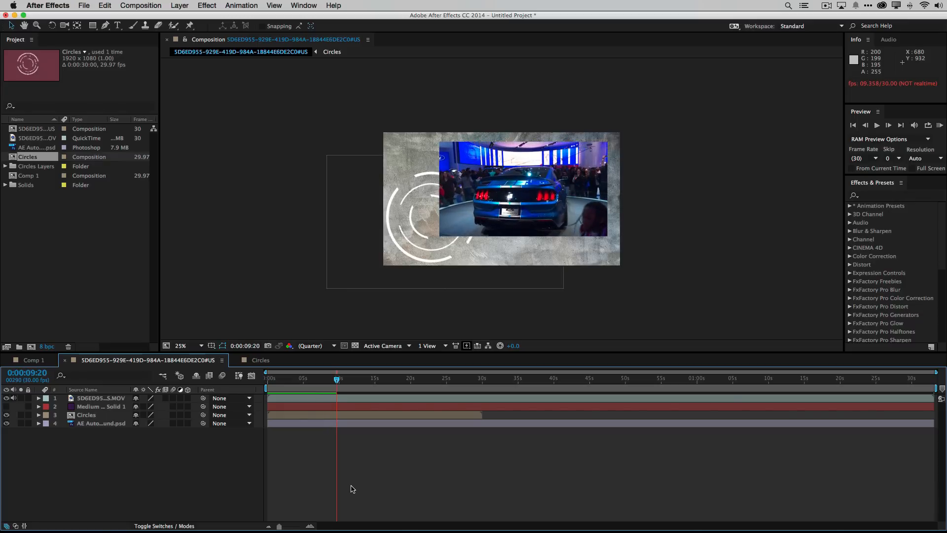
drag(338, 381, 261, 387)
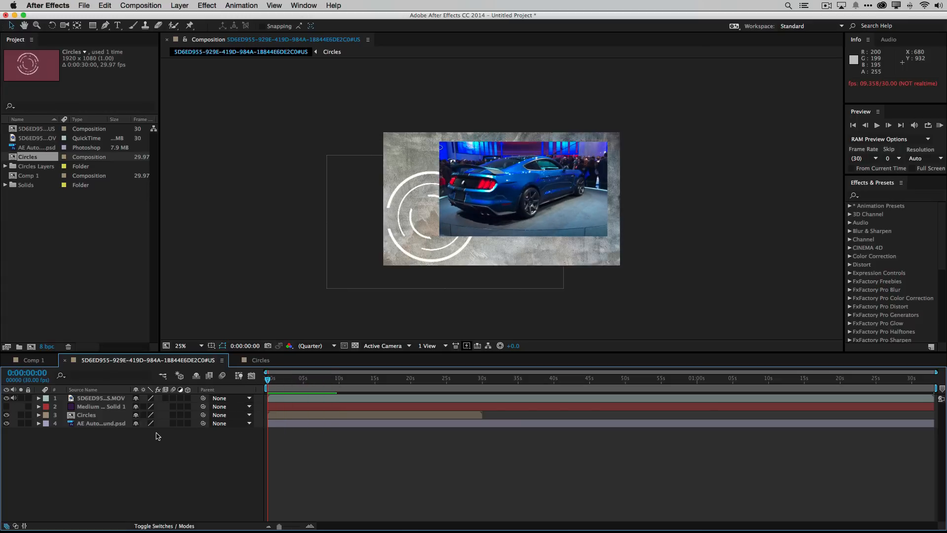
- Scale the Photoshop background layer up to 160% in its Transform properties
click(7, 423)
click(6, 423)
click(38, 423)
click(47, 433)
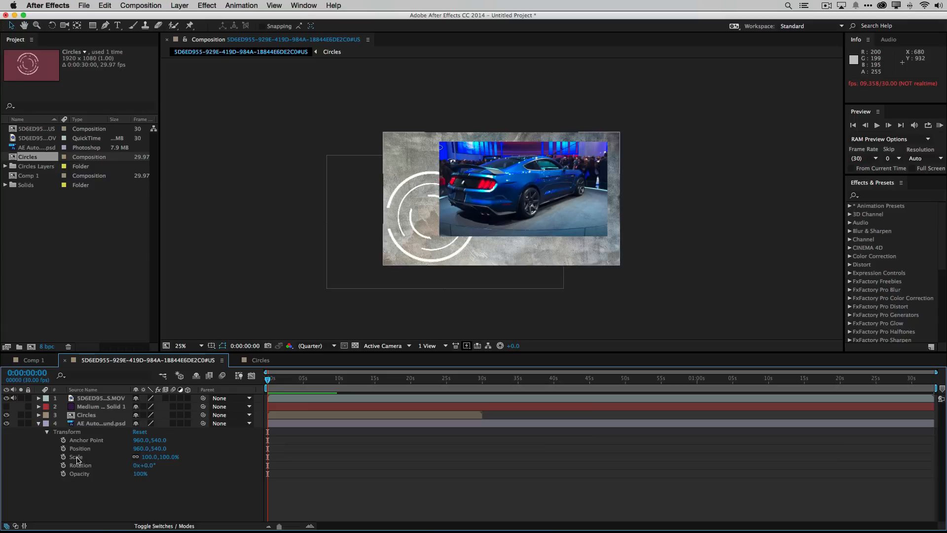
drag(77, 459, 83, 460)
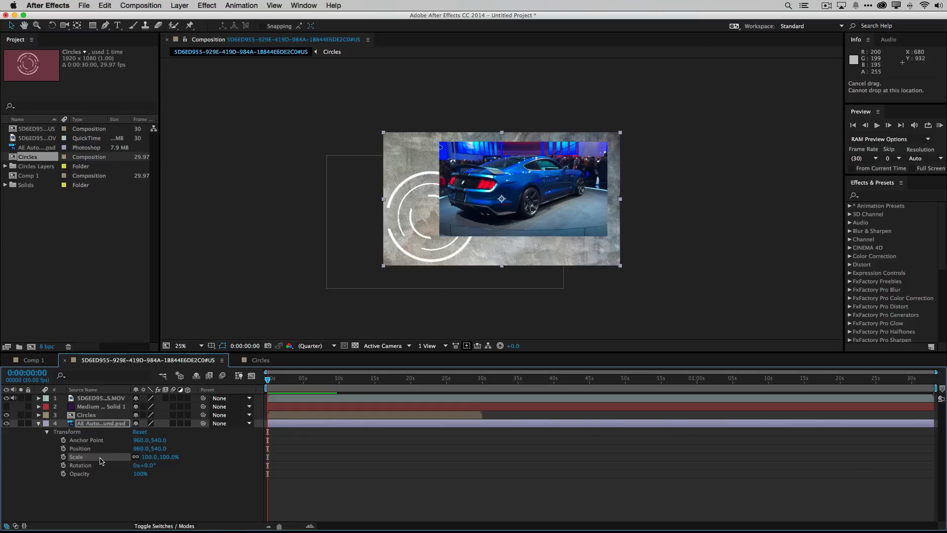
drag(151, 458, 180, 456)
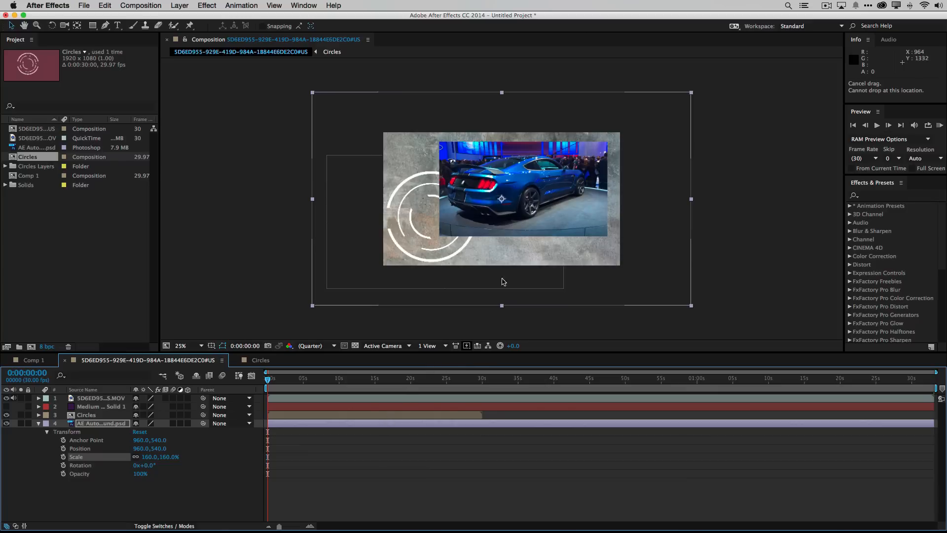
- Keyframe the background's Position from about 1532, 536 on the first frame to about 396, 536 at 0:00:29:15
drag(501, 260, 570, 261)
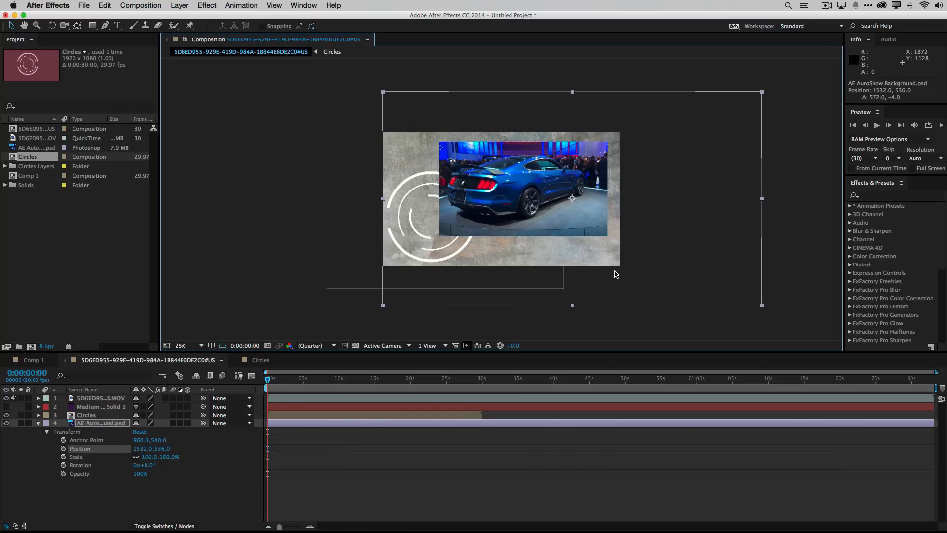
click(63, 448)
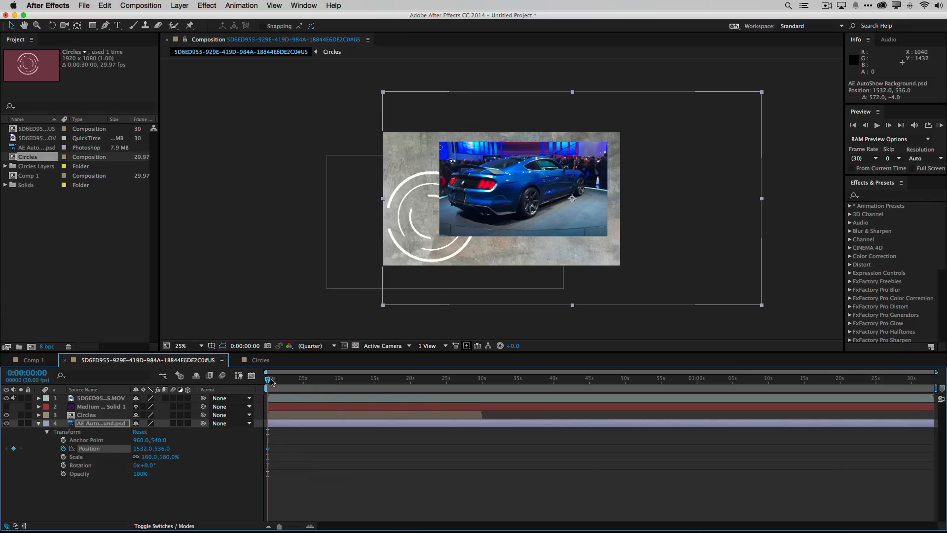
drag(271, 381, 481, 381)
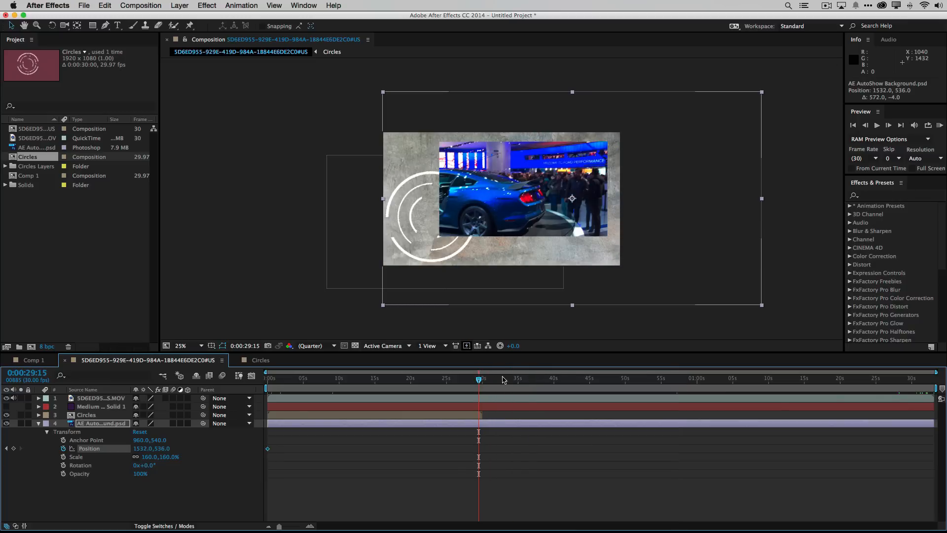
drag(708, 266, 574, 267)
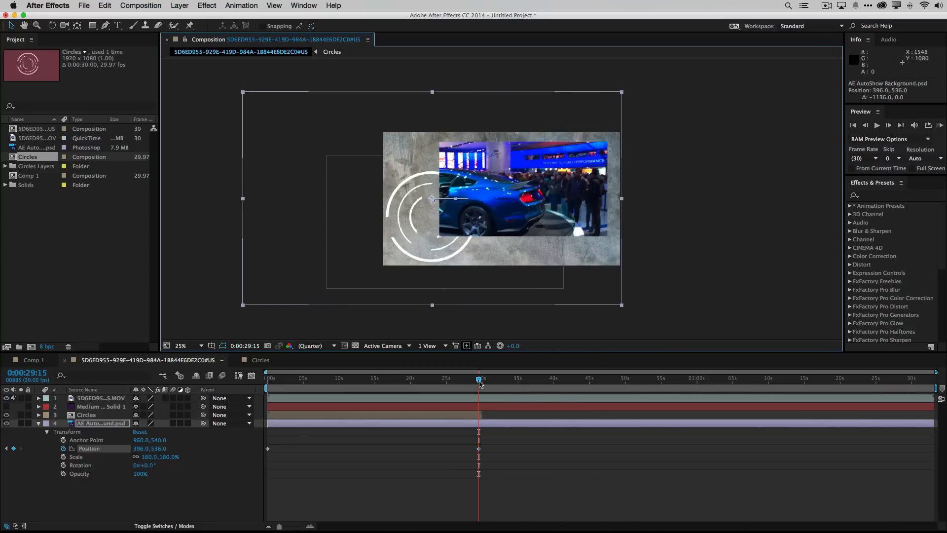
- Preview the sliding background from the start of the composition and return to the first frame
drag(479, 382, 217, 405)
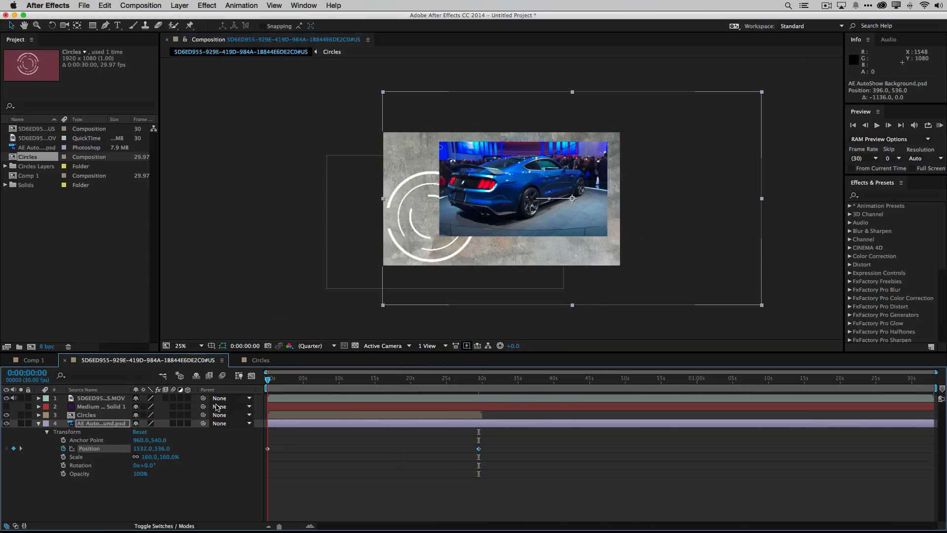
click(575, 511)
key(space)
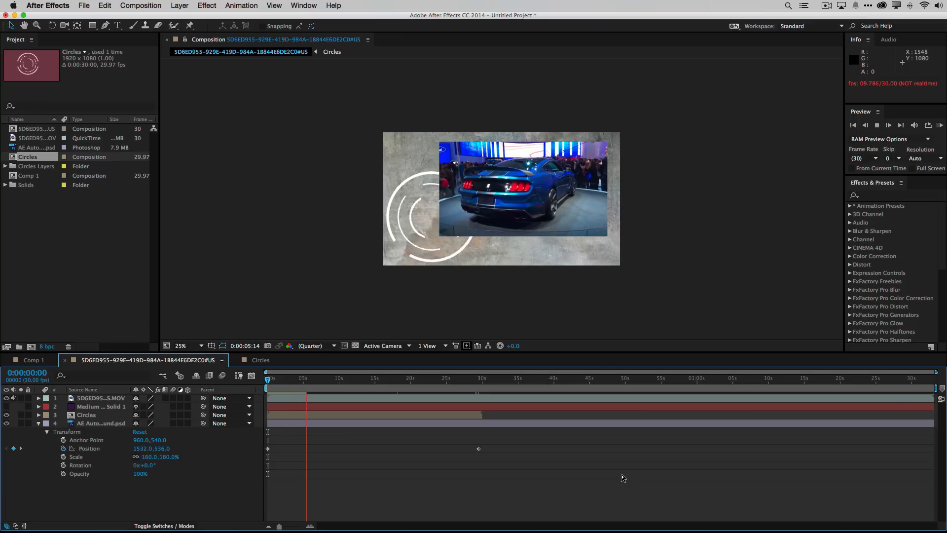
key(space)
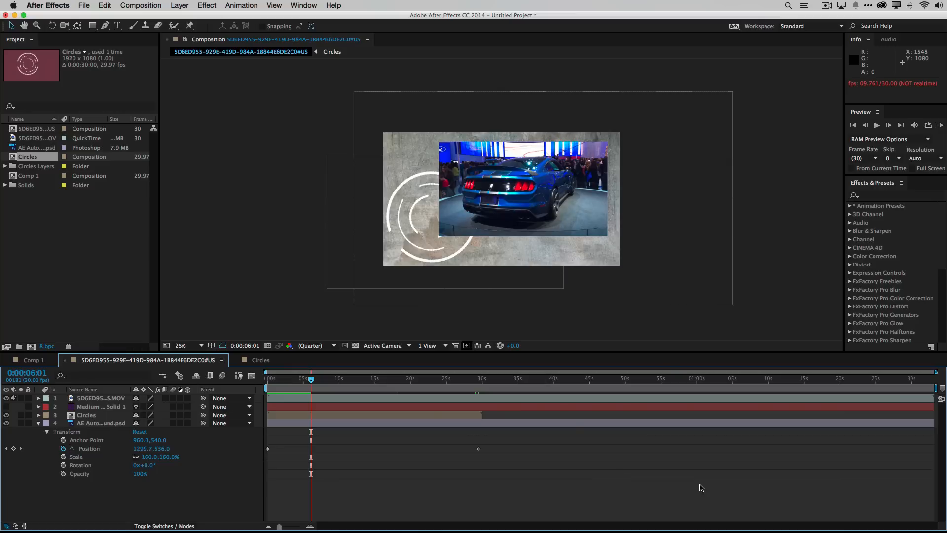
drag(314, 382, 252, 384)
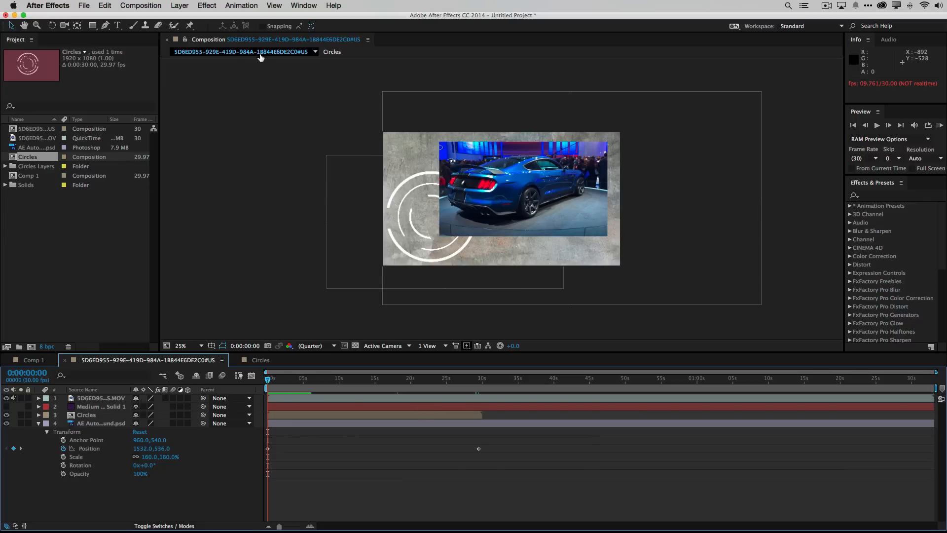
- Create a text layer reading "Auto Show" below the car video with the Type tool
click(118, 27)
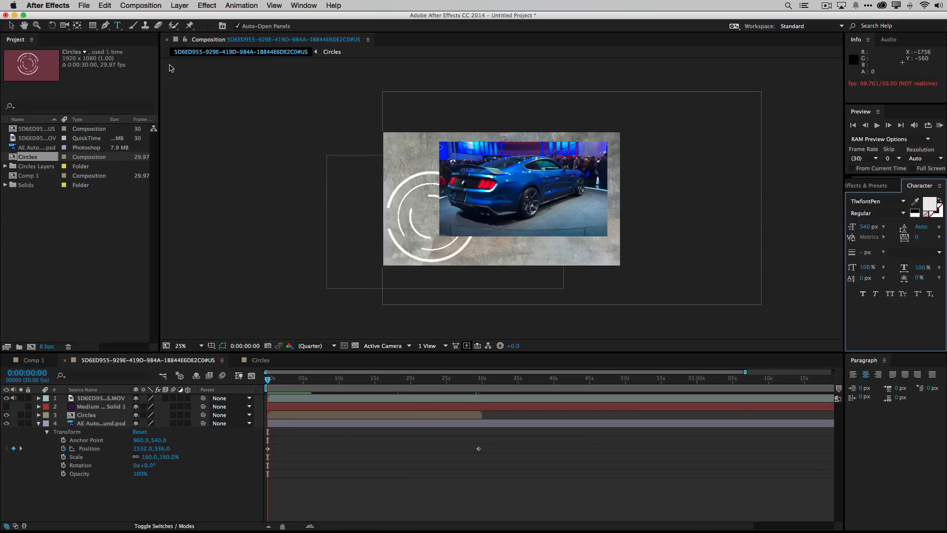
click(489, 238)
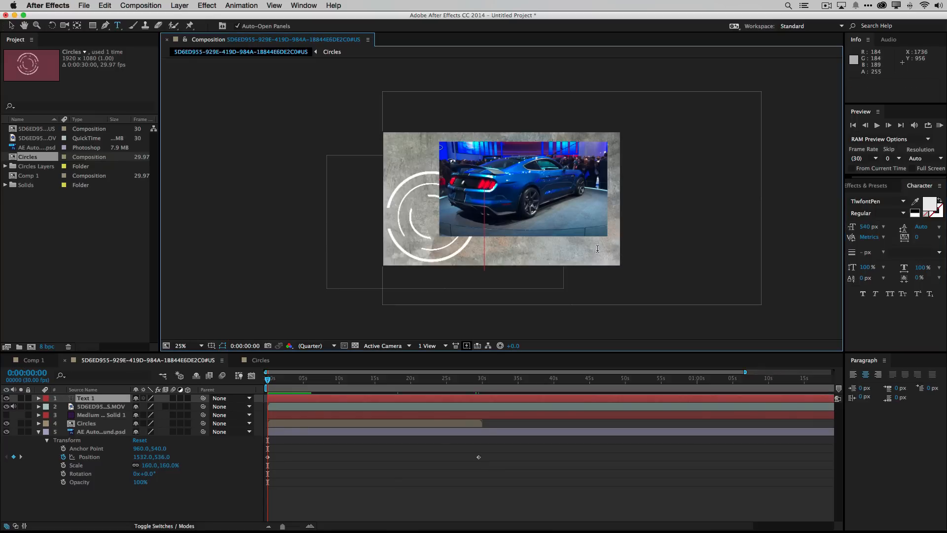
text(Auto)
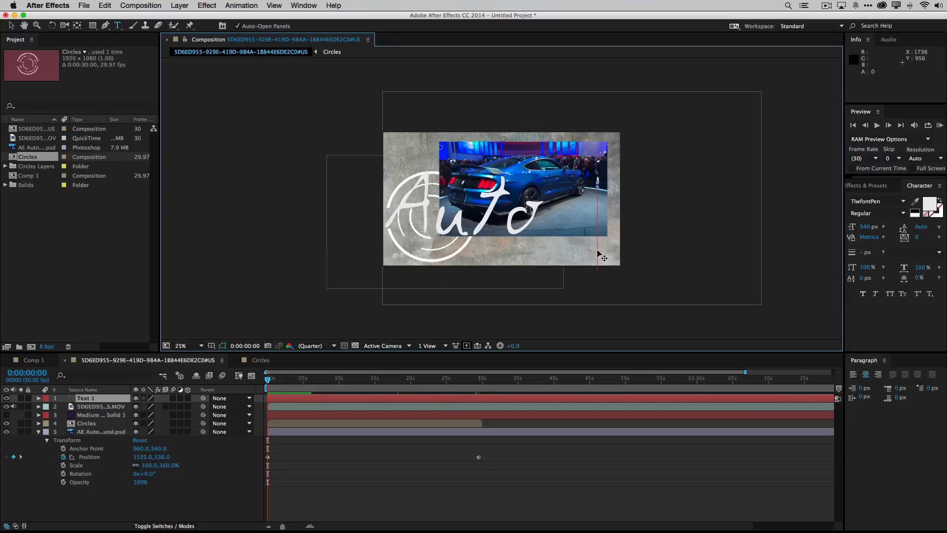
text( Show)
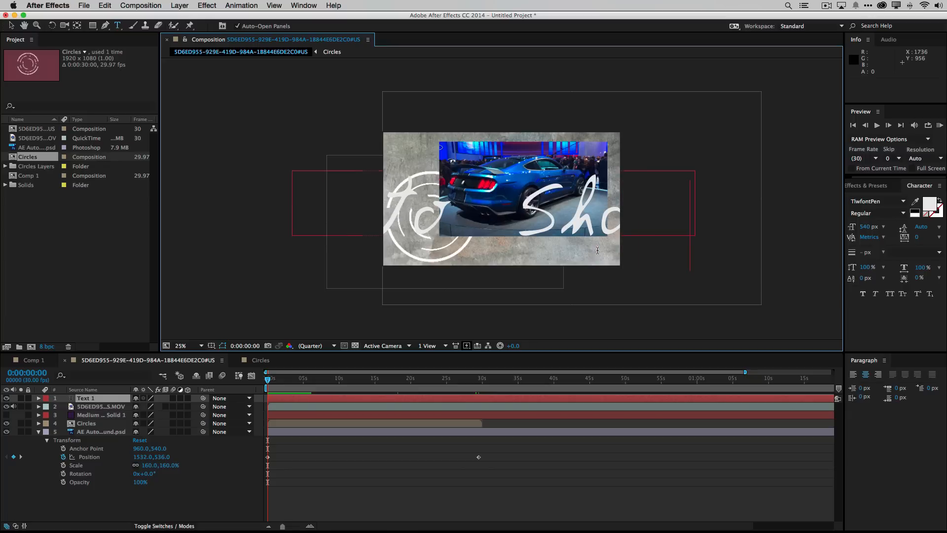
- Change the font of the whole "Auto Show" title to Impact
key(super+a)
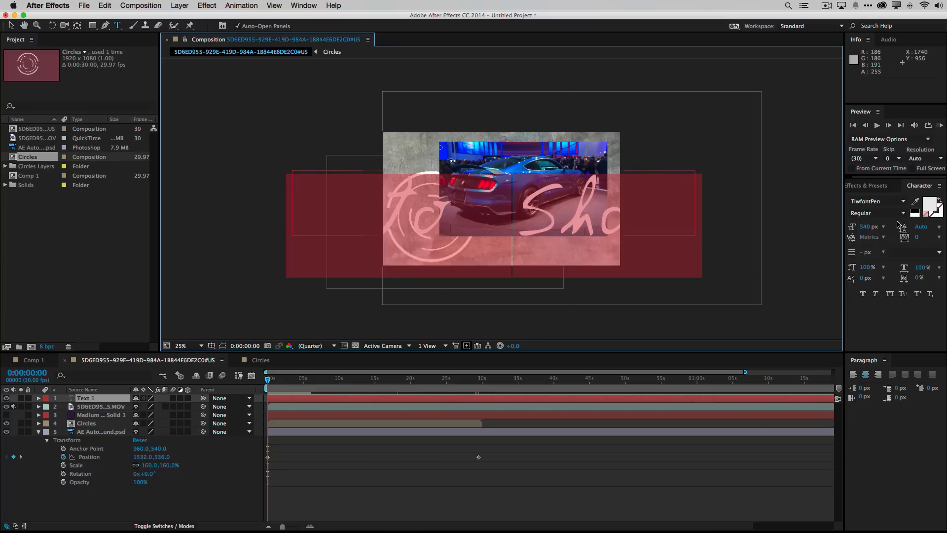
click(903, 201)
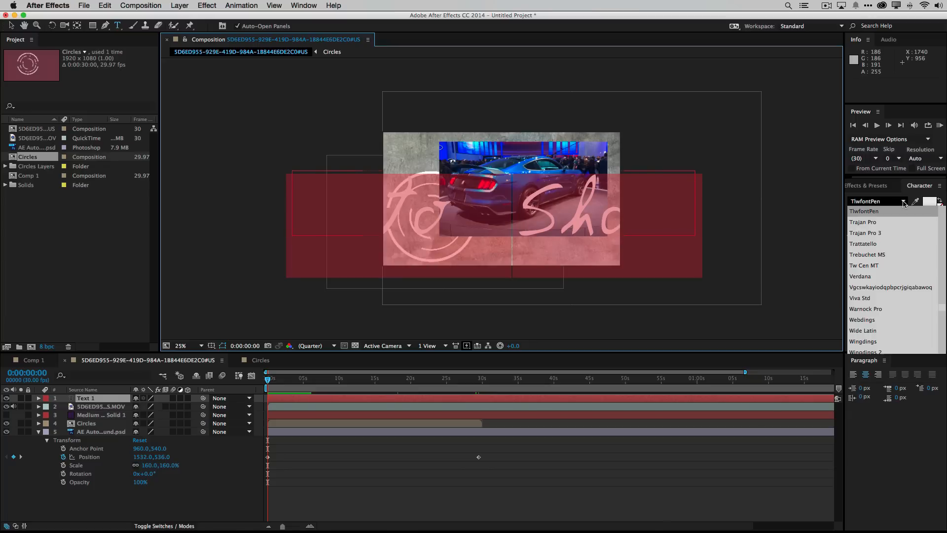
scroll(901, 225, up, 10)
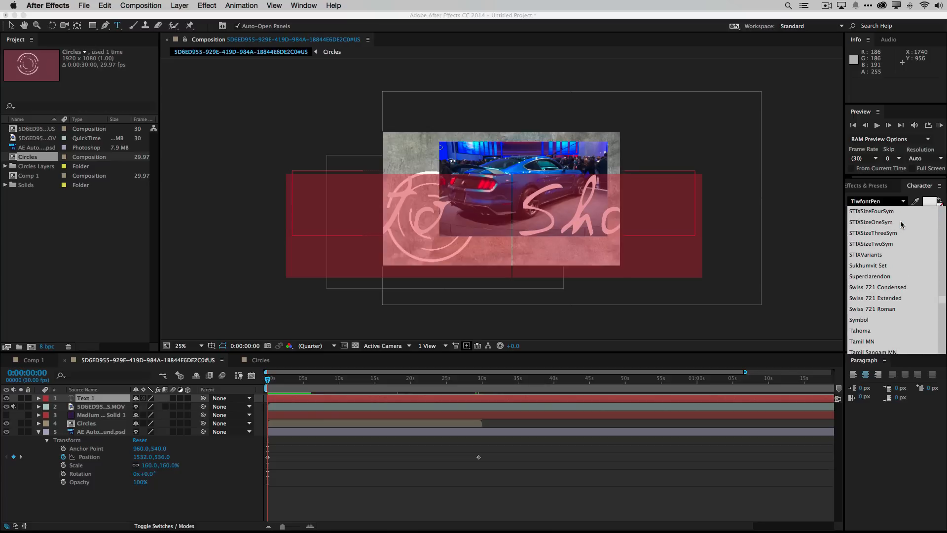
scroll(900, 225, up, 3)
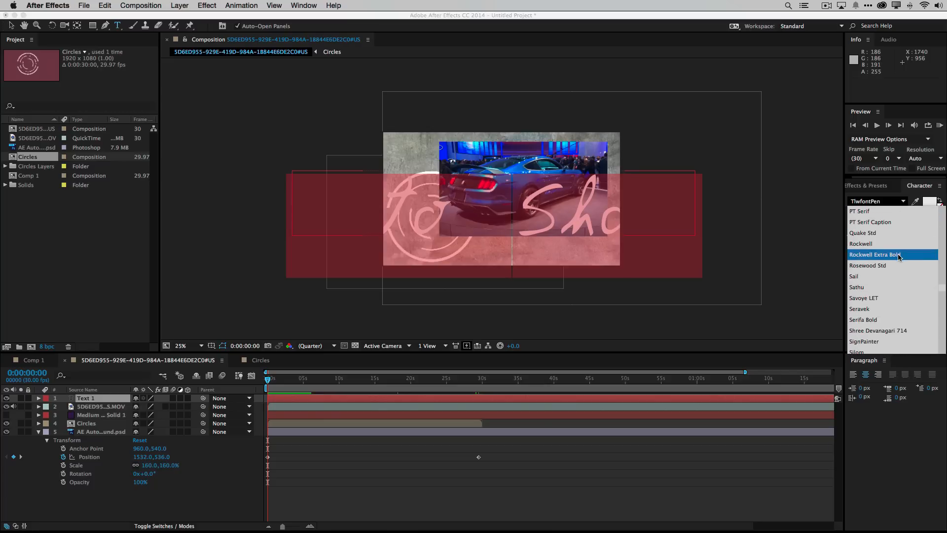
scroll(898, 257, up, 7)
scroll(898, 257, up, 10)
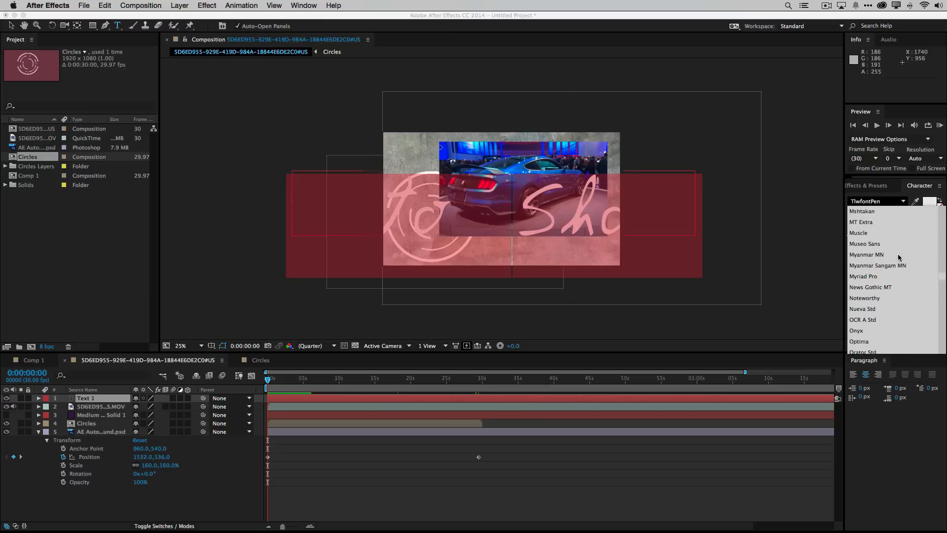
scroll(899, 257, up, 10)
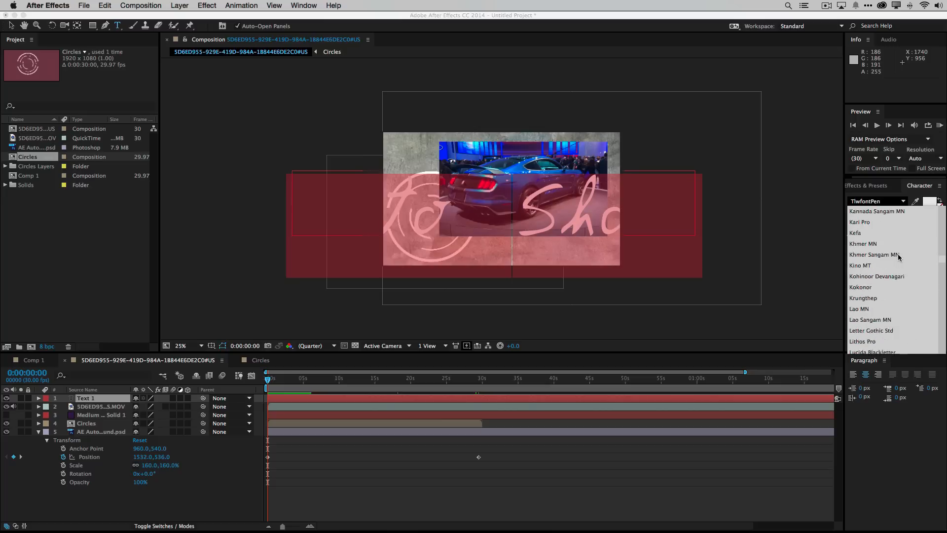
scroll(898, 257, down, 4)
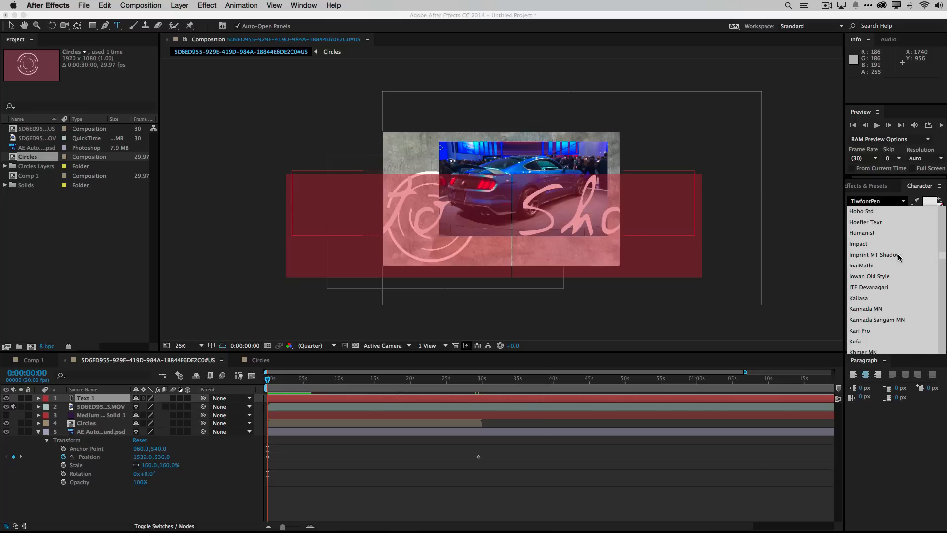
scroll(898, 257, up, 2)
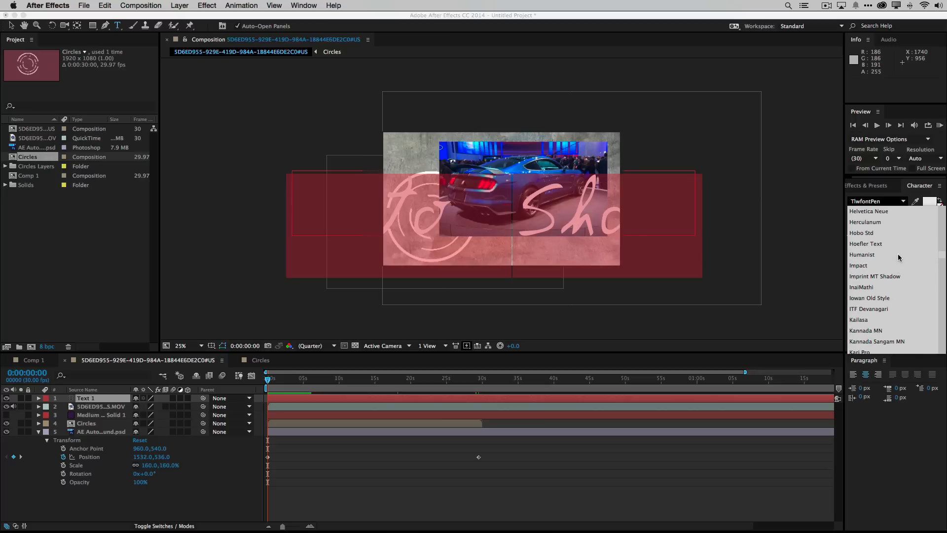
click(883, 266)
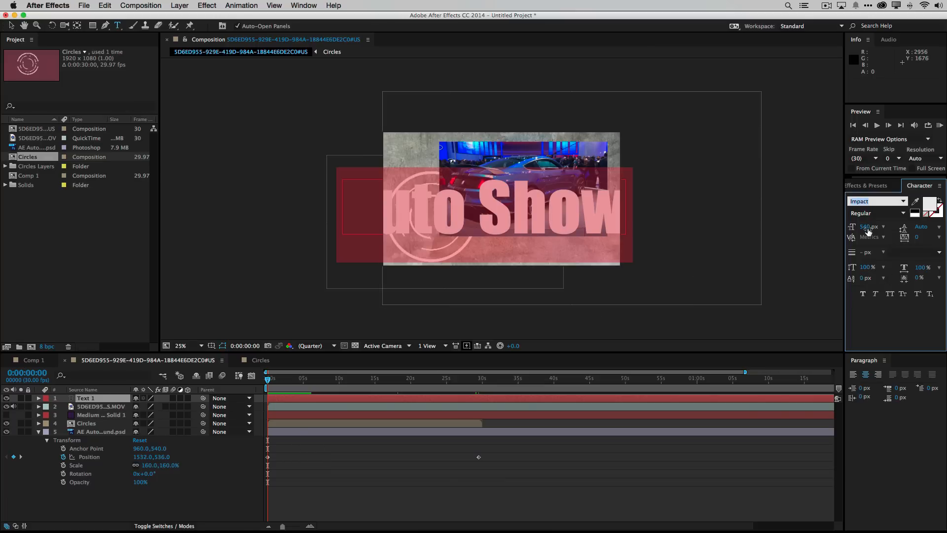
- Reduce the "Auto Show" title's font size to 227 px and move it to about 1264, 986 along the car video's lower edge
drag(867, 231, 892, 232)
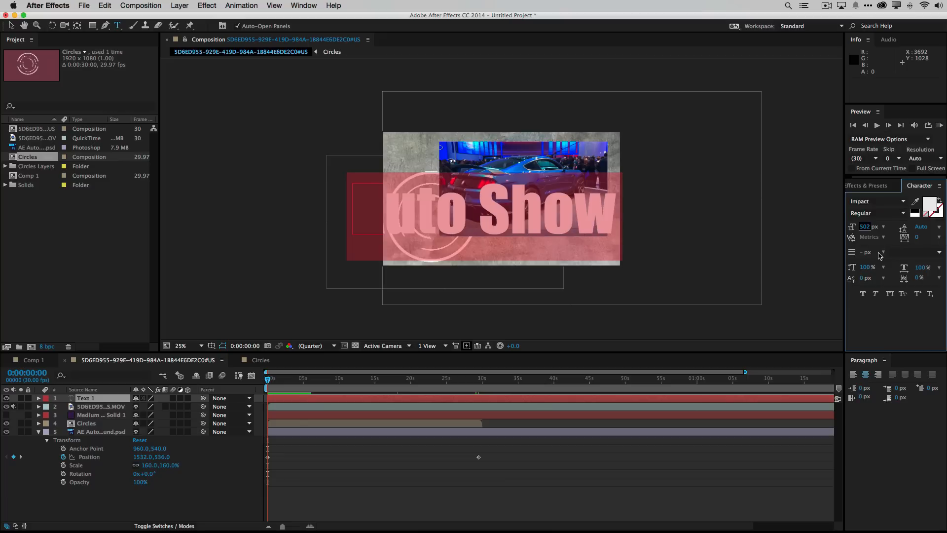
drag(869, 231, 772, 245)
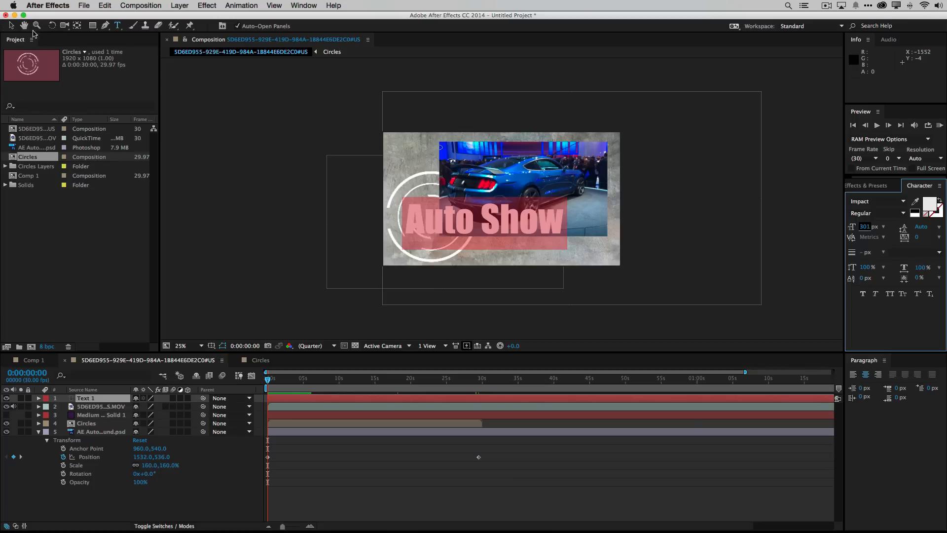
click(11, 25)
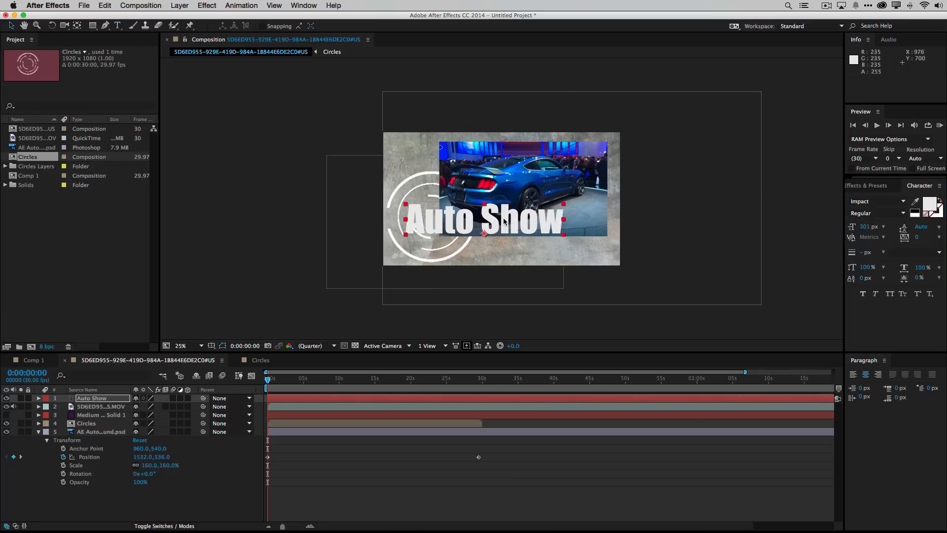
drag(509, 221, 552, 243)
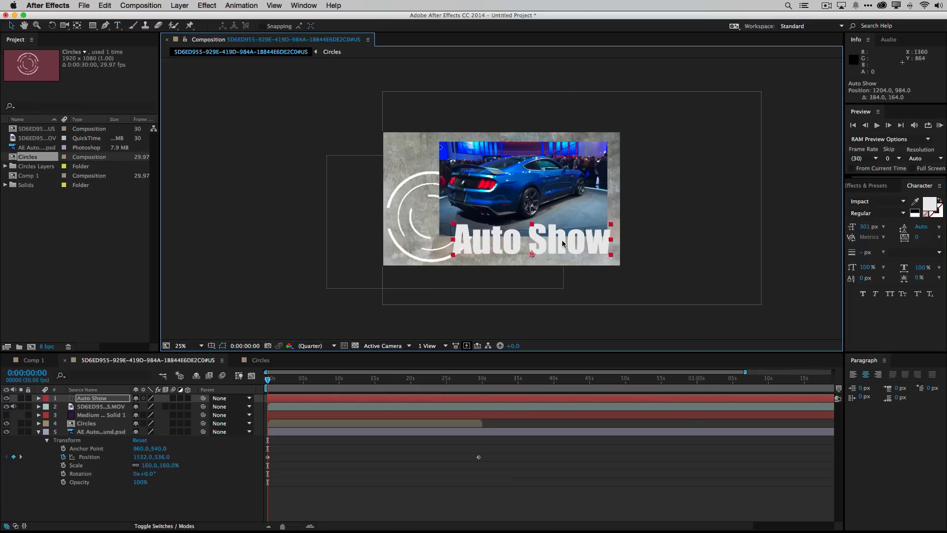
key(period)
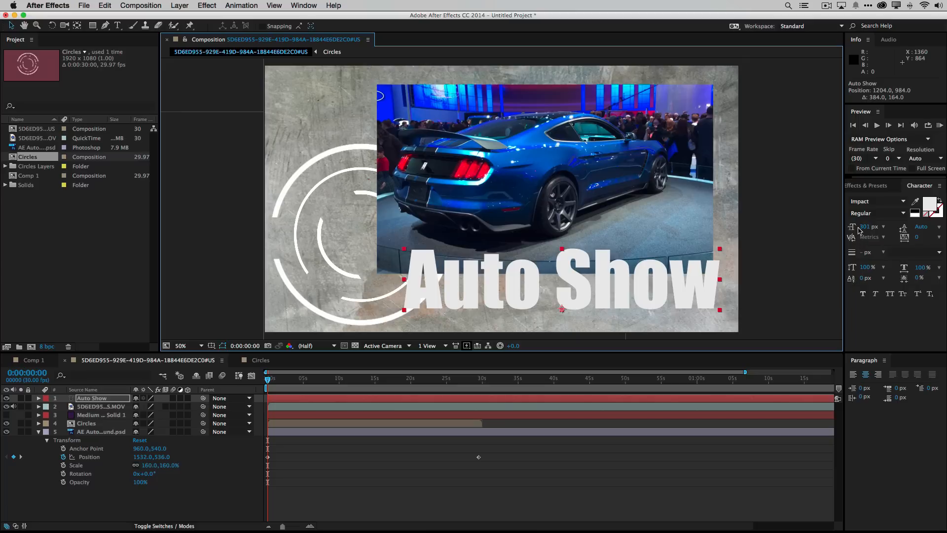
drag(867, 230, 837, 230)
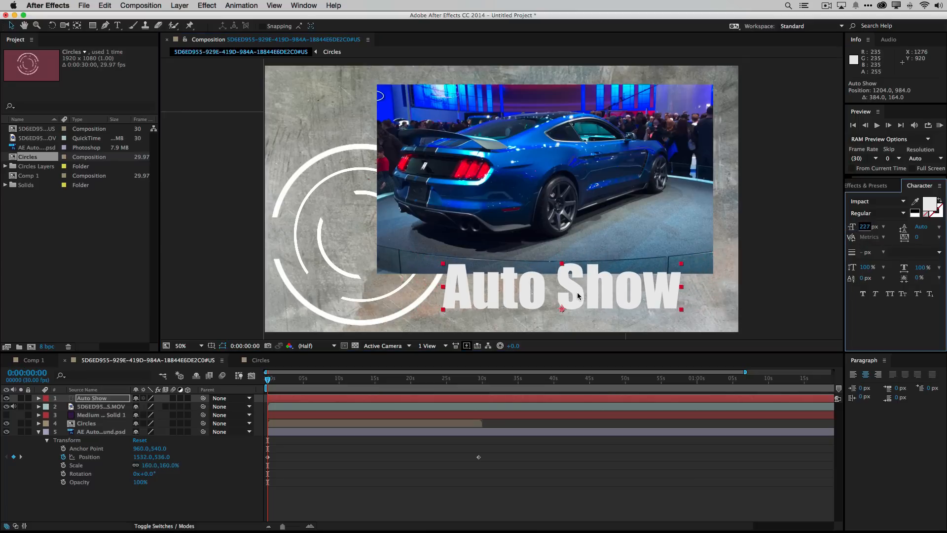
drag(578, 295, 594, 296)
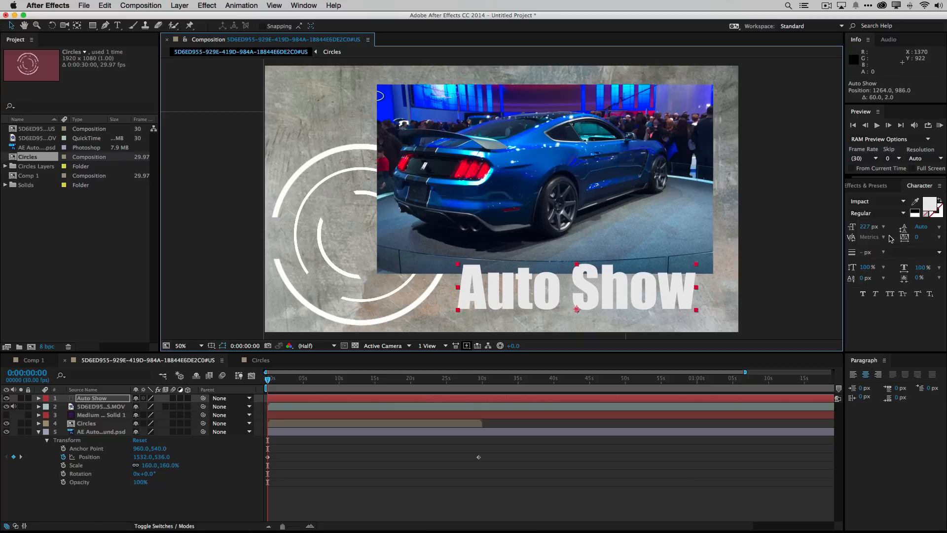
- Try cyan, blue and grey-blue title fills sampled from the car video, and settle on a purple sampled from its backdrop
click(915, 201)
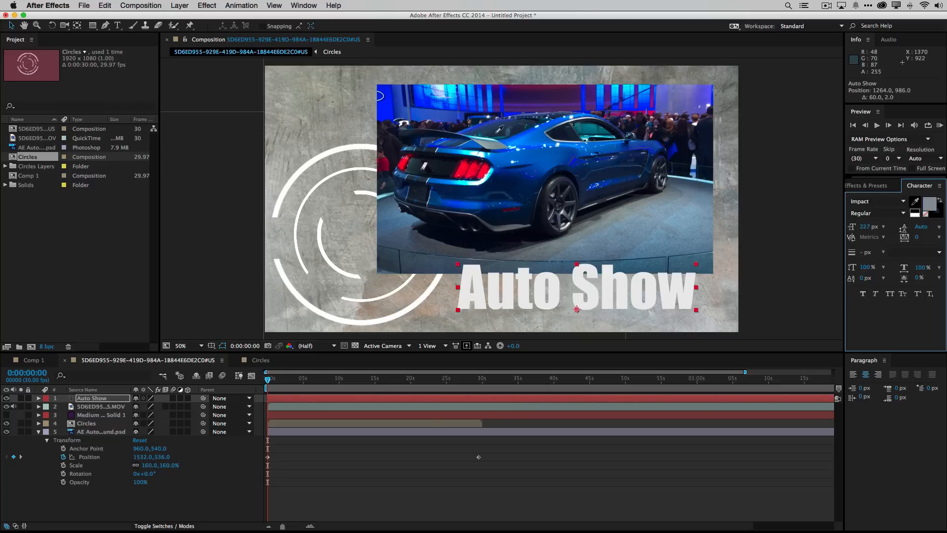
click(465, 86)
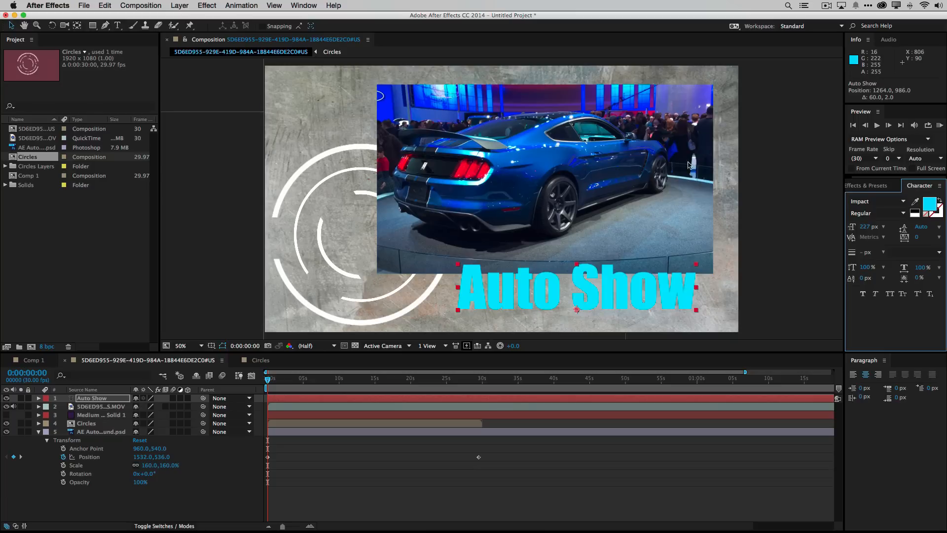
click(915, 201)
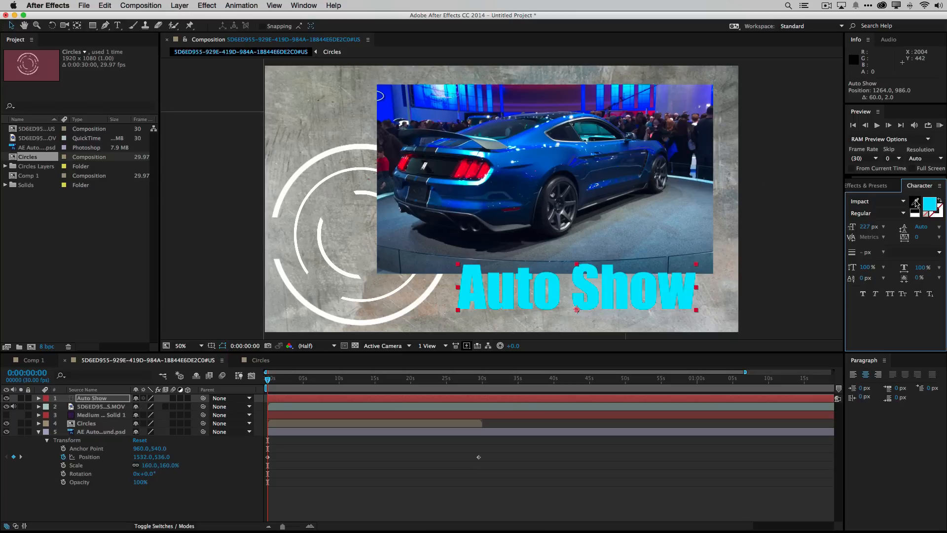
click(661, 153)
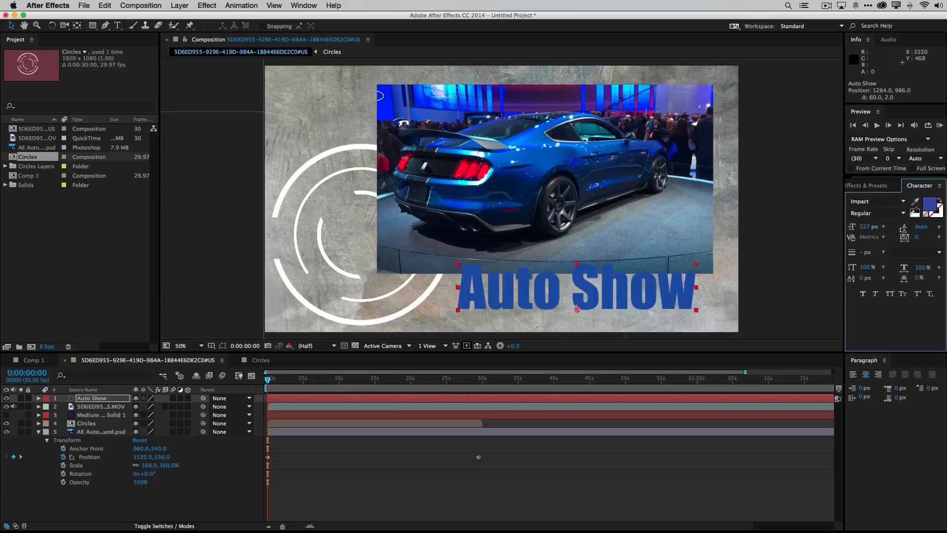
click(915, 201)
click(694, 217)
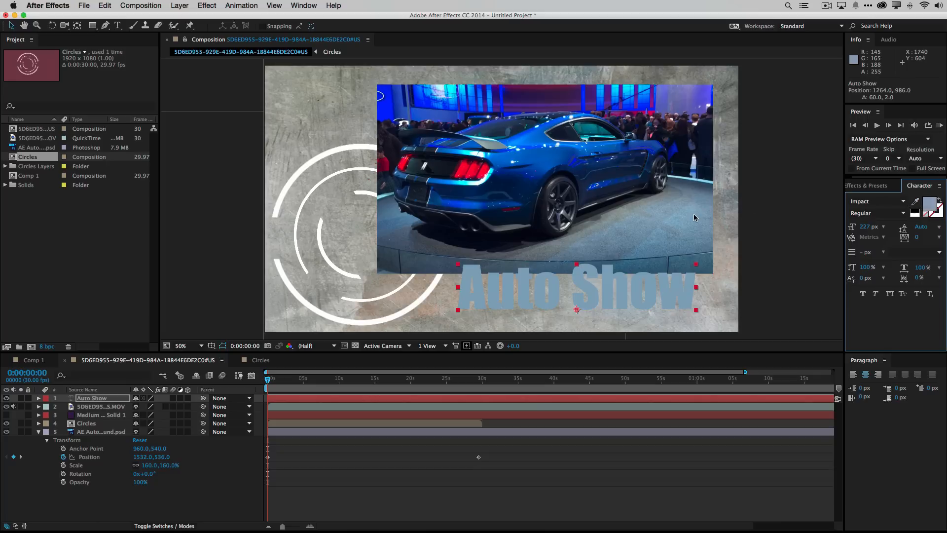
click(914, 201)
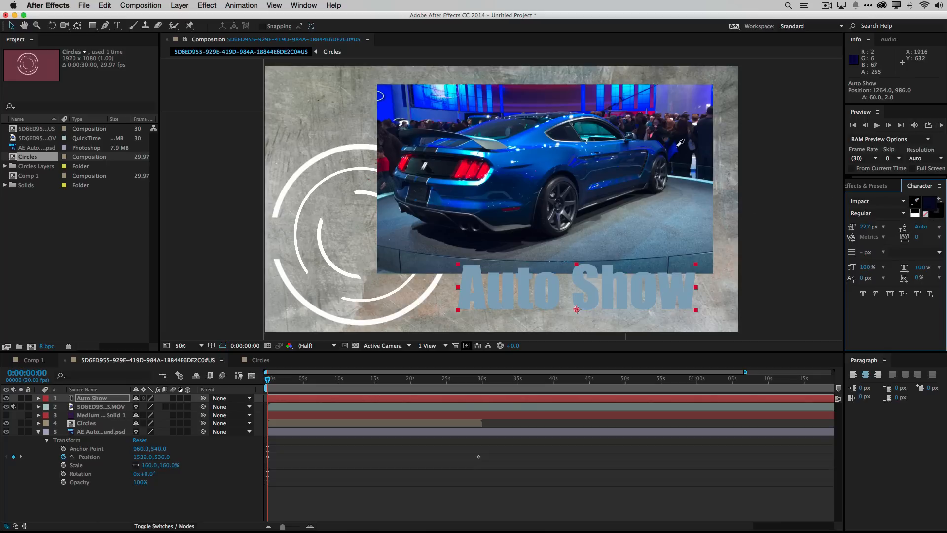
click(653, 102)
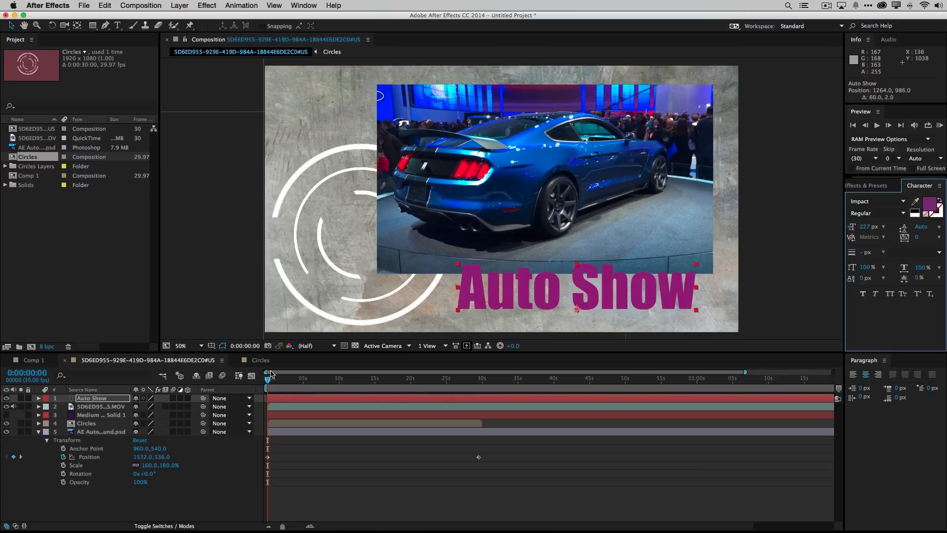
- Collapse the background layer's properties and keyframe the Auto Show layer's Opacity at 0% on the first frame
drag(268, 382, 306, 393)
click(268, 392)
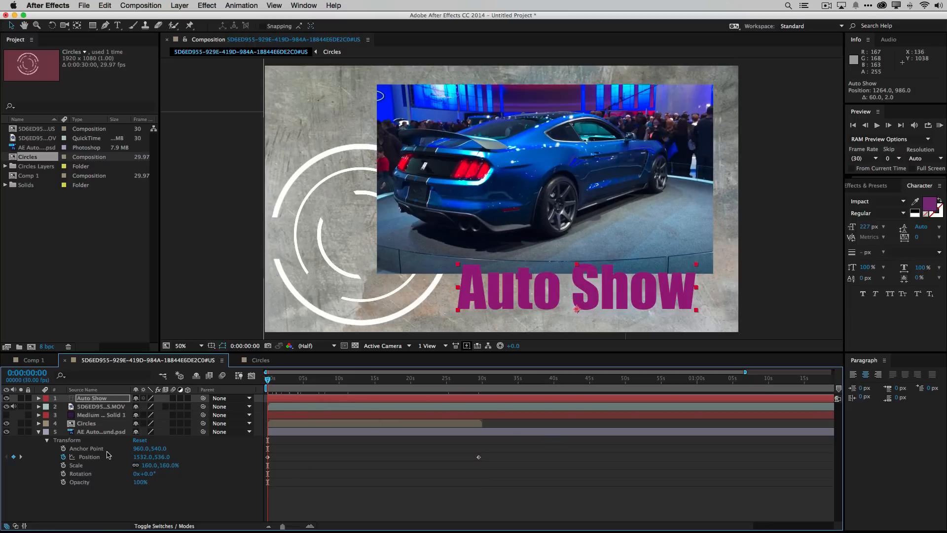
click(39, 432)
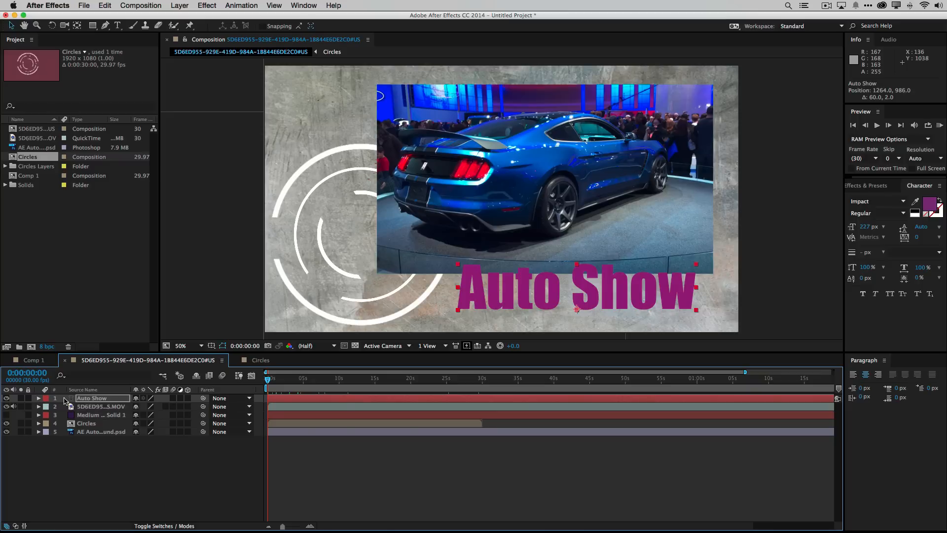
click(290, 398)
key(t)
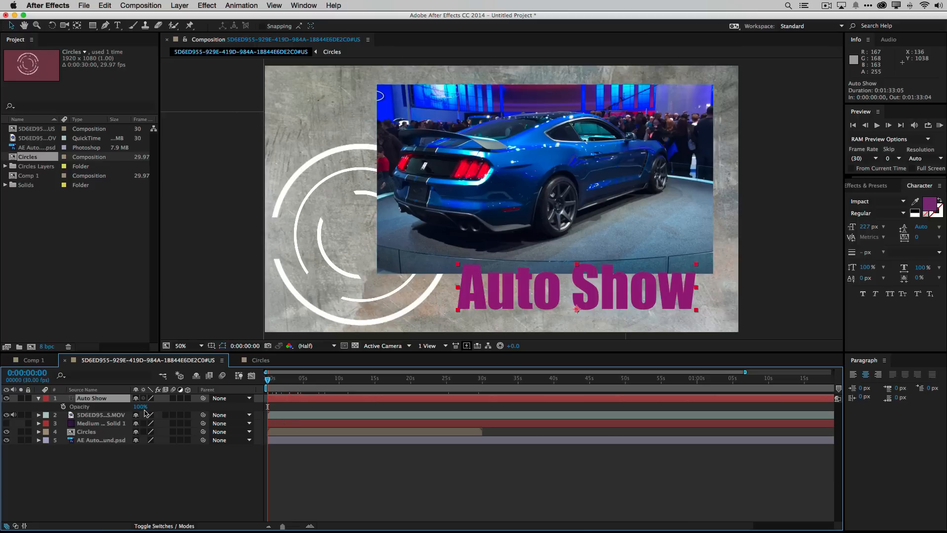
click(63, 406)
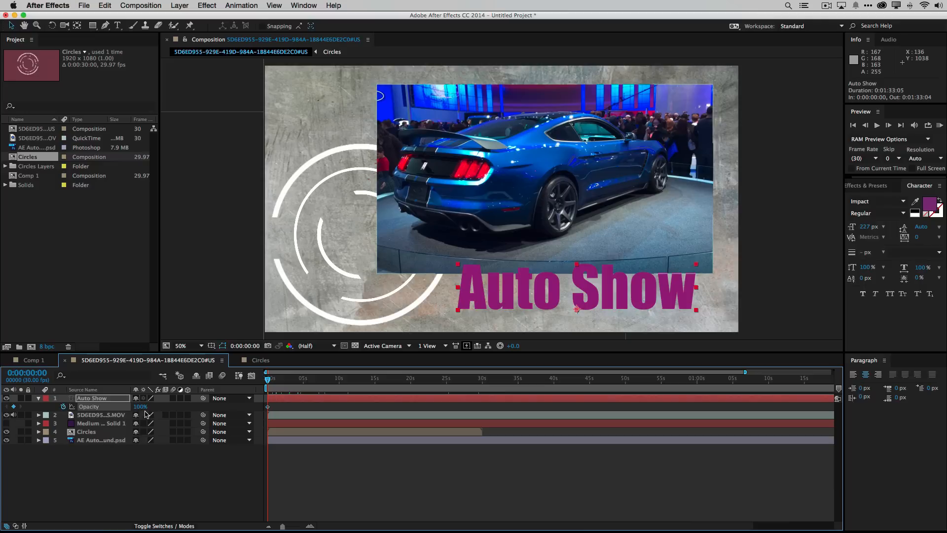
drag(140, 407, 15, 418)
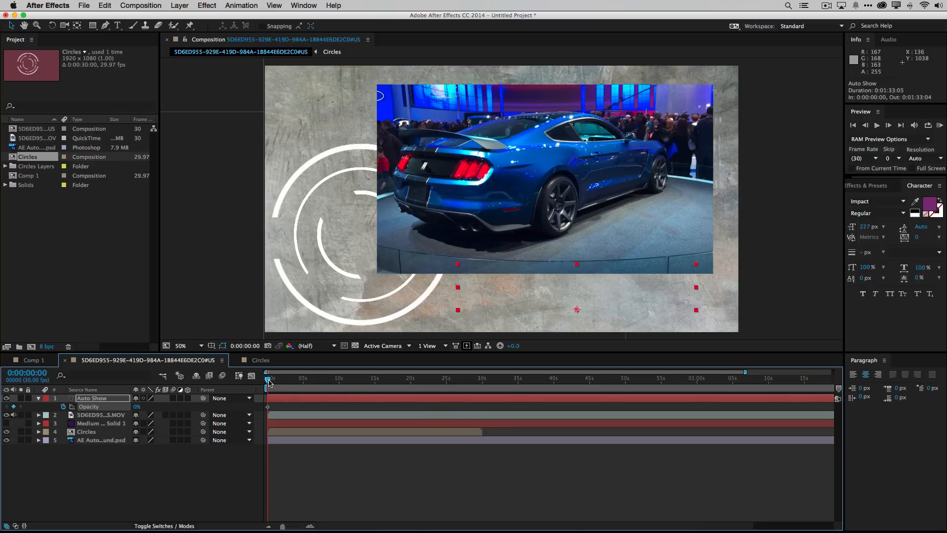
- Keyframe the Auto Show layer's Opacity at 100% at 0:00:05:00
drag(269, 381, 302, 381)
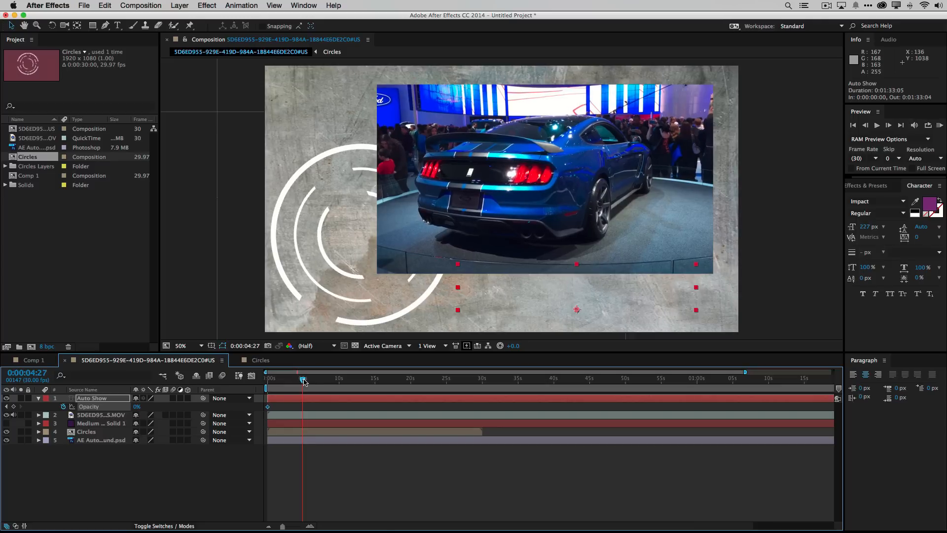
click(245, 346)
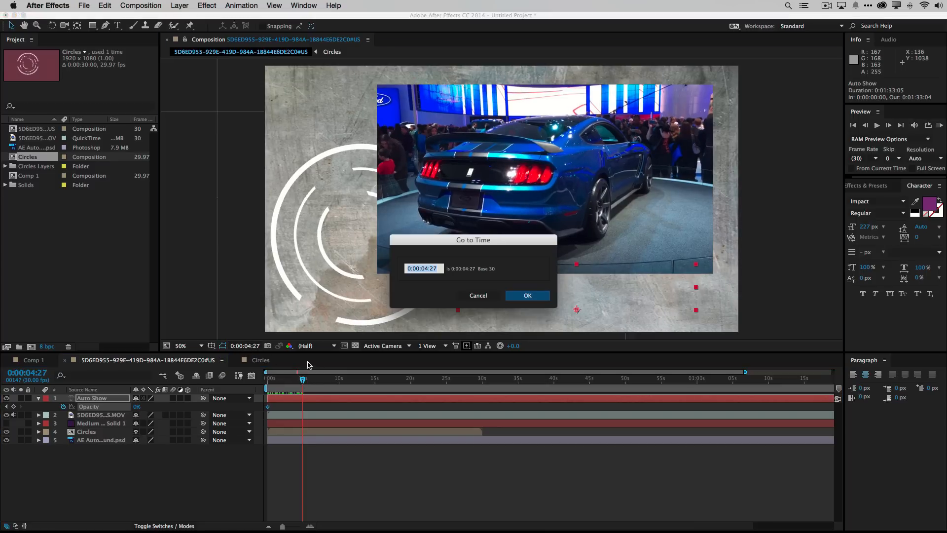
text(5:00)
key(Return)
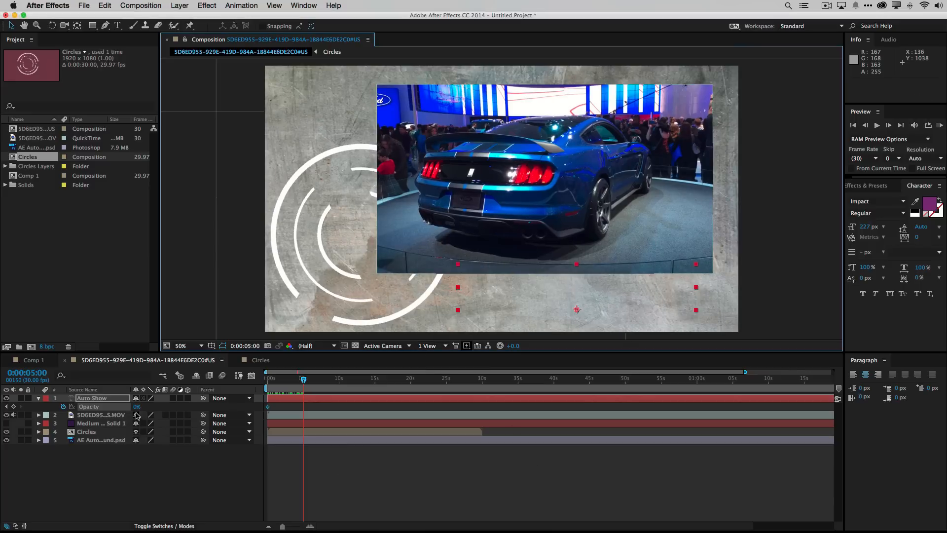
drag(136, 411, 213, 409)
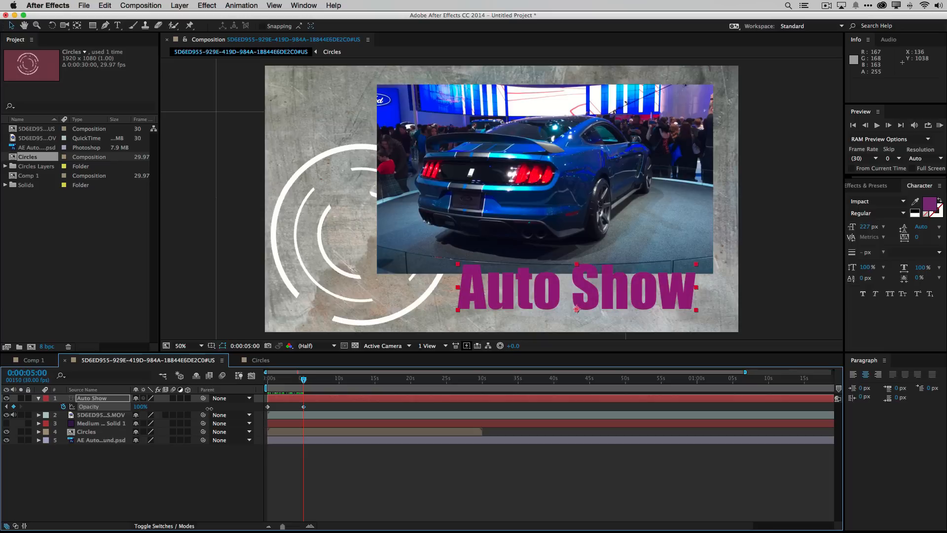
- Preview the title's fade-in from the start of the composition and stop just past its second Opacity keyframe
key(Home)
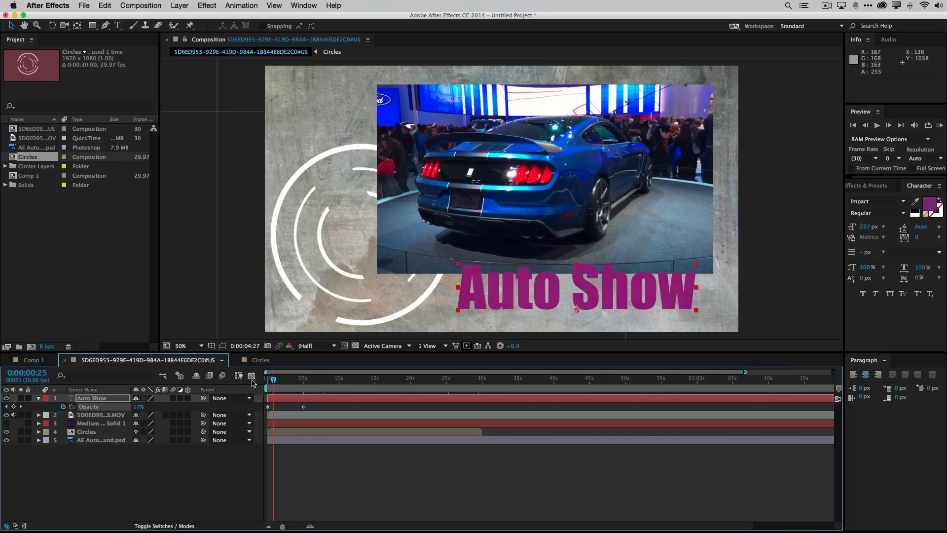
key(space)
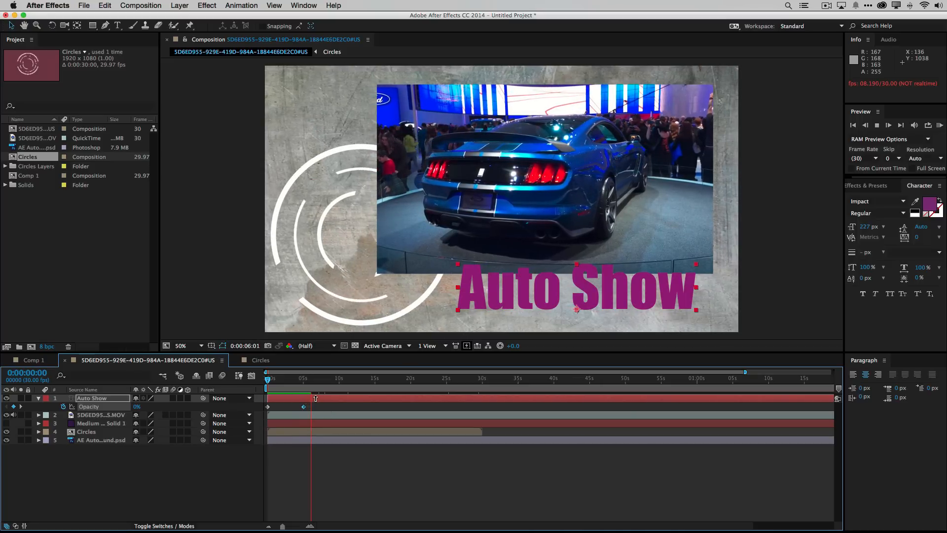
click(308, 380)
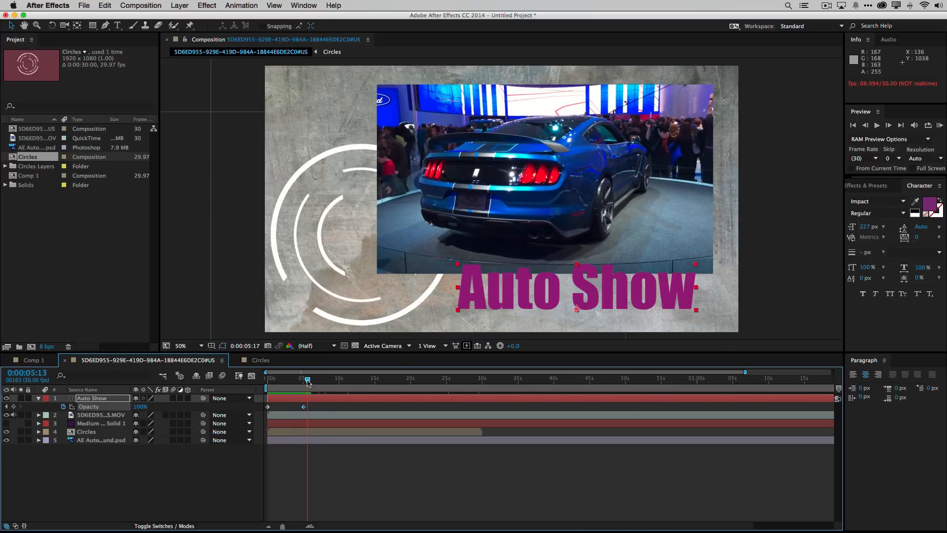
- Place the current time at 0:00:05:05, just past the title's second Opacity keyframe, and browse the available effect categories
drag(308, 381, 305, 384)
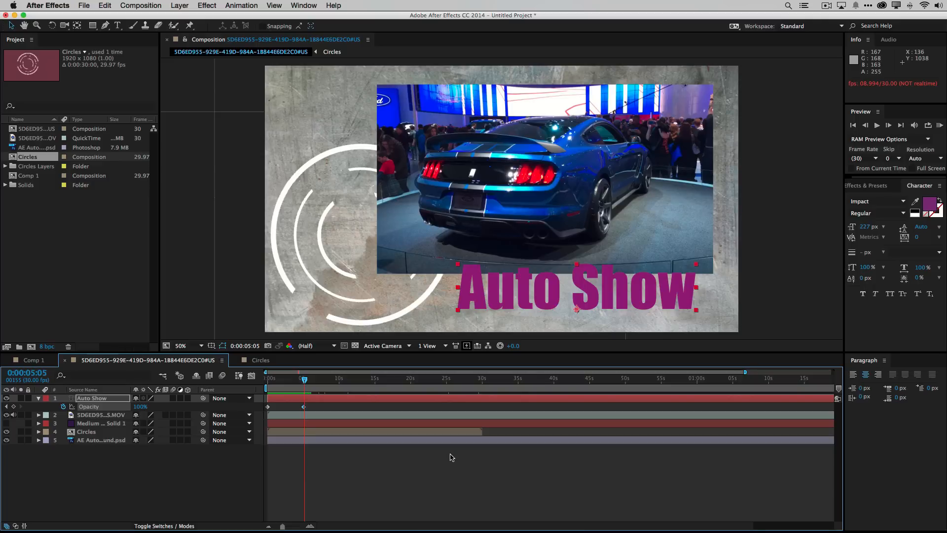
click(200, 4)
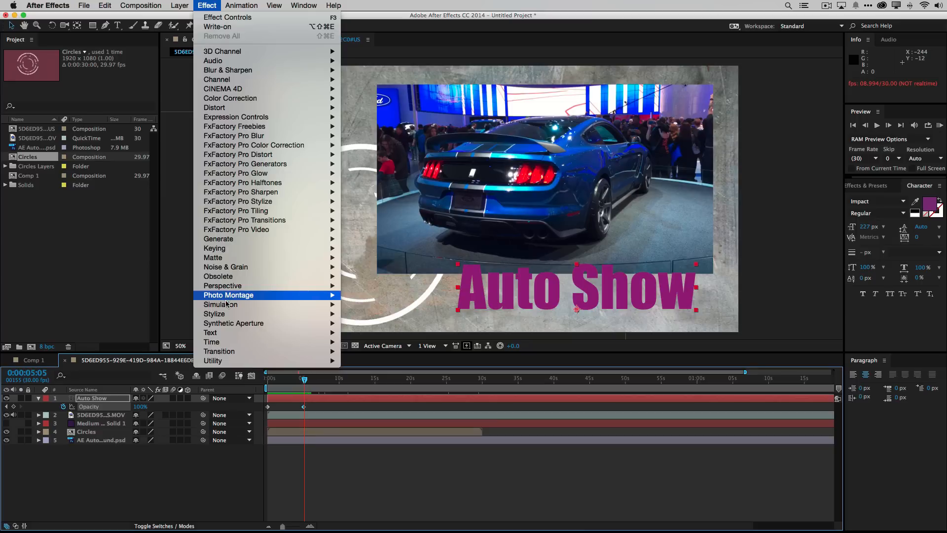
mouse_move(229, 324)
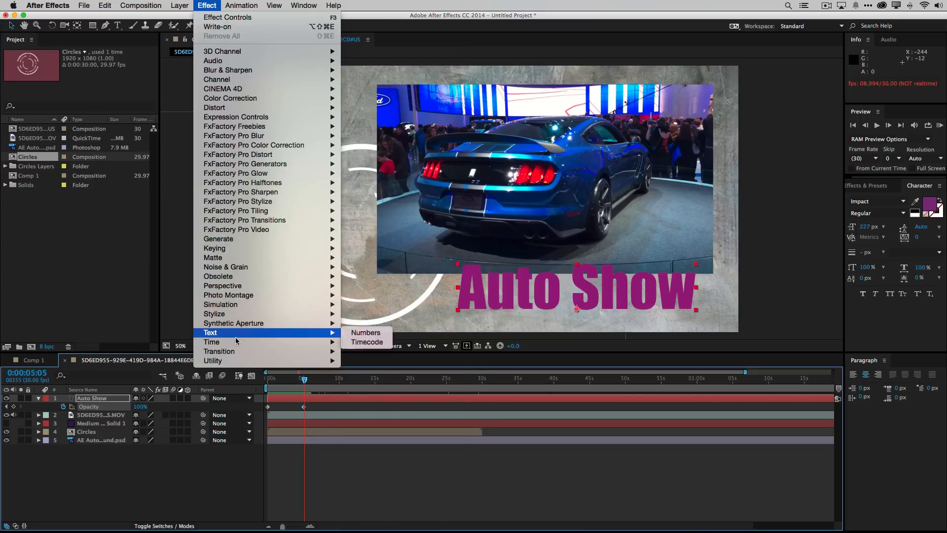
mouse_move(257, 363)
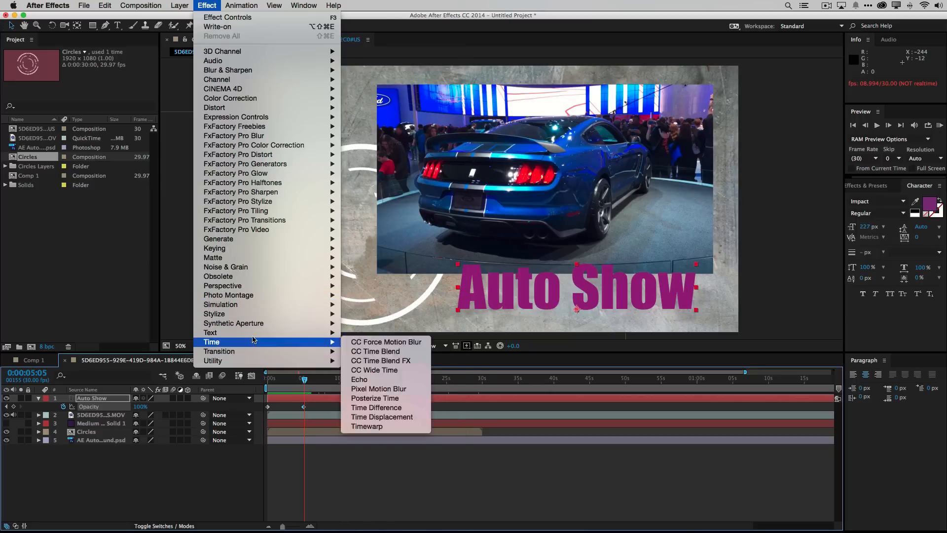
mouse_move(252, 315)
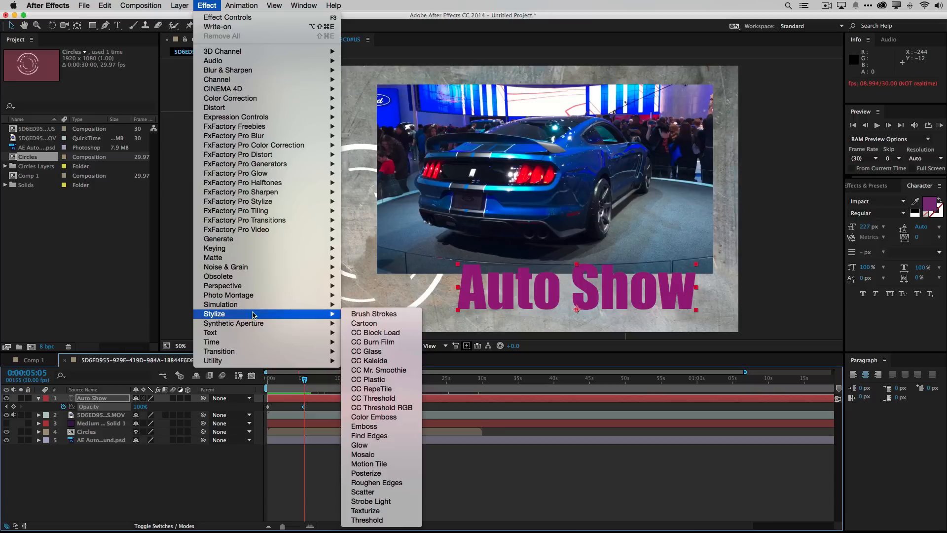
click(231, 4)
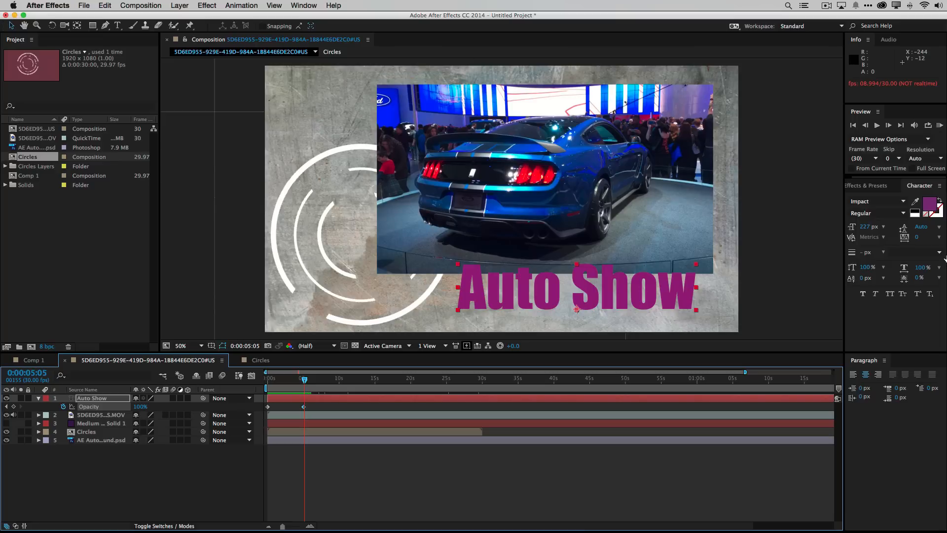
- Search the effects for "lens" and apply Lens Flare to the Auto Show title
click(863, 187)
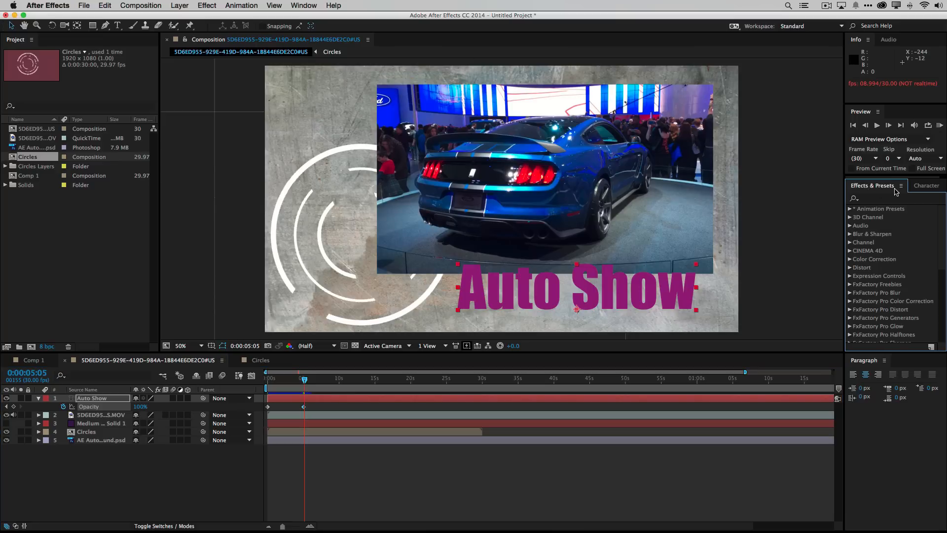
click(902, 185)
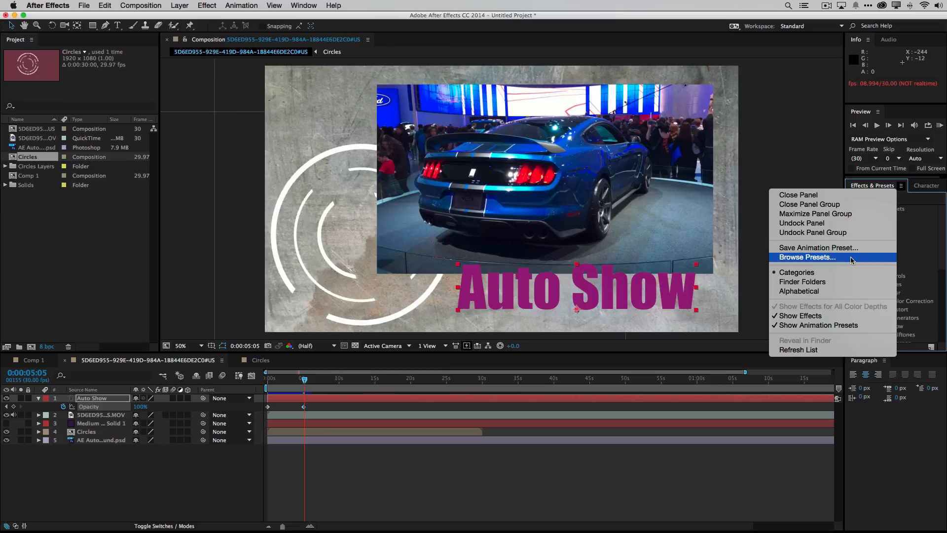
click(878, 181)
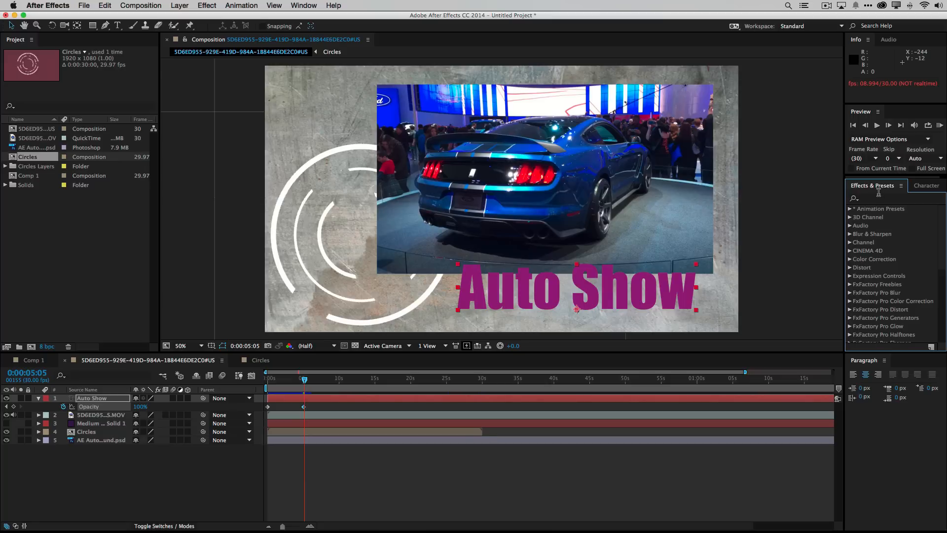
click(879, 199)
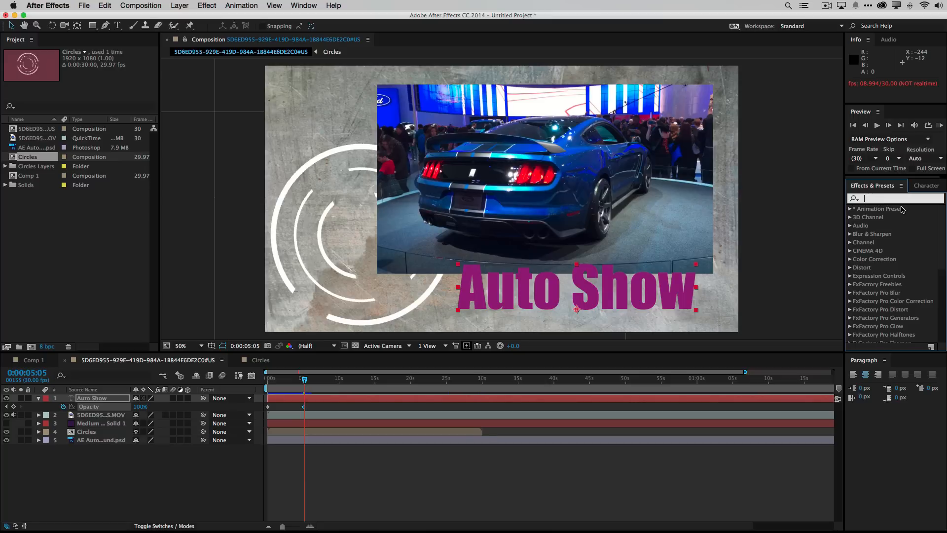
text(lens)
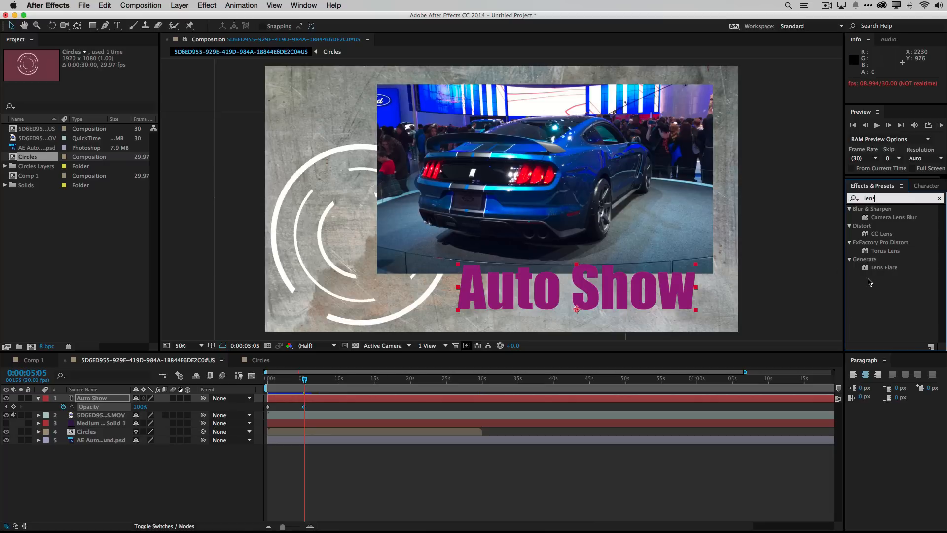
drag(867, 269, 544, 307)
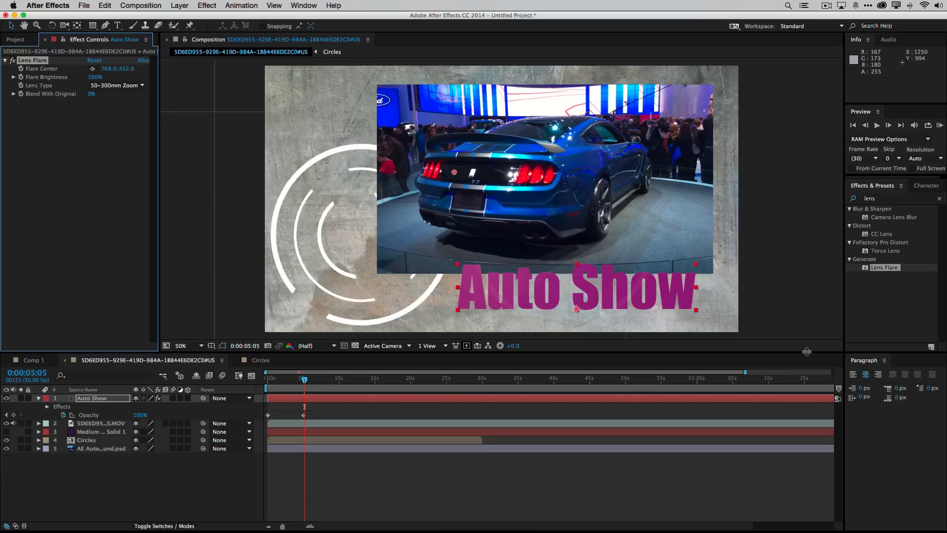
- Examine the Lens Flare properties under the Auto Show layer in the timeline and collapse them again
click(47, 408)
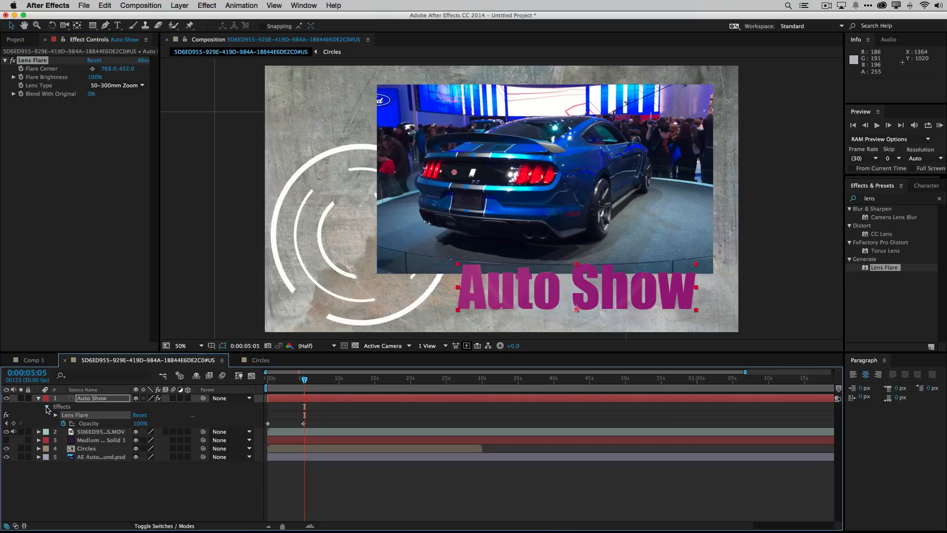
click(55, 415)
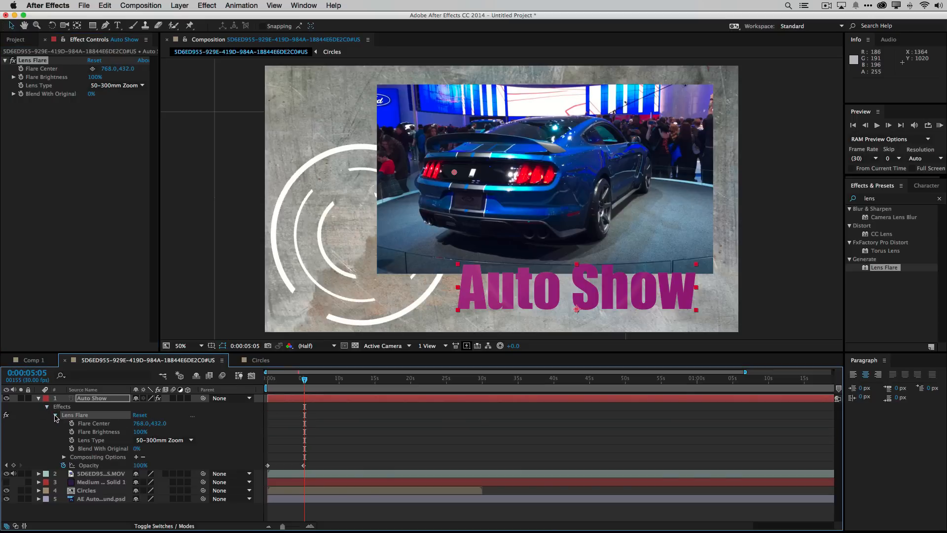
click(55, 416)
click(47, 406)
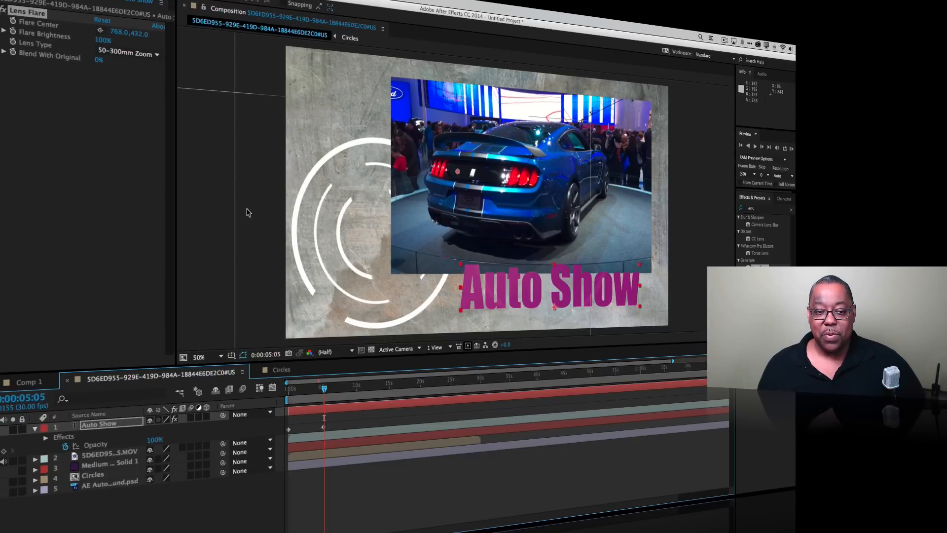
- Start keyframing Flare Center, Flare Brightness, Lens Type and Blend With Original of the Lens Flare at 0:00:05:05
click(12, 22)
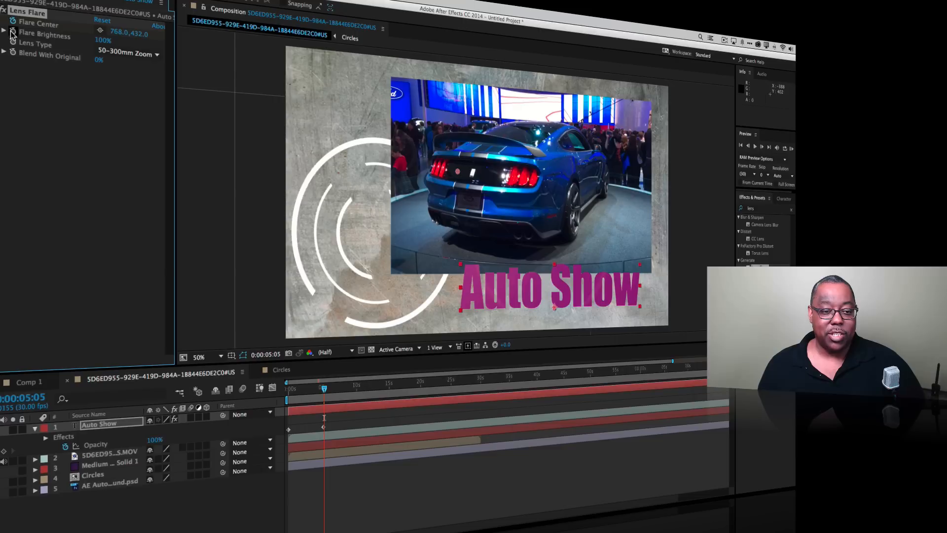
click(13, 31)
click(13, 43)
click(14, 50)
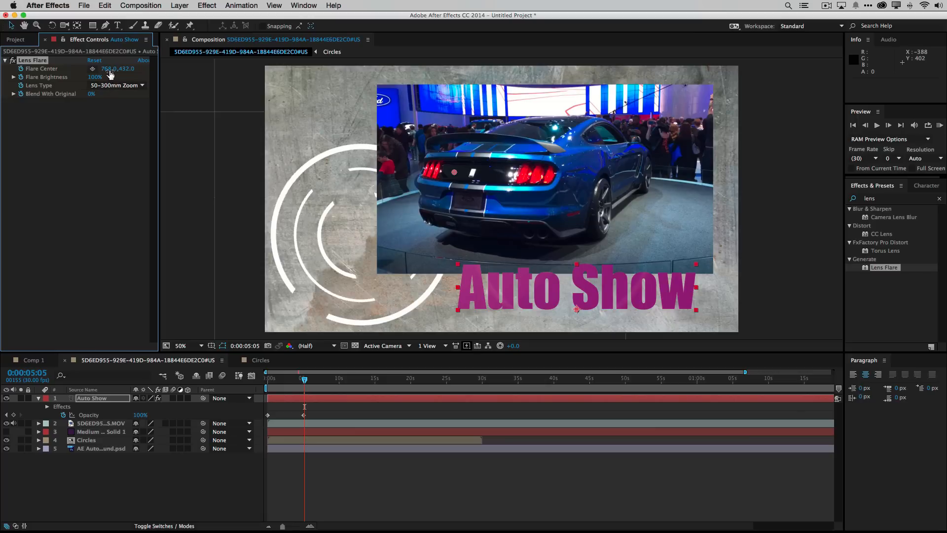
- Place the Flare Center at 582, 928 left of the title, then at 1928, 914 right of it at 0:00:07:17
mouse_move(109, 73)
mouse_down()
mouse_move(124, 73)
mouse_move(107, 73)
mouse_up()
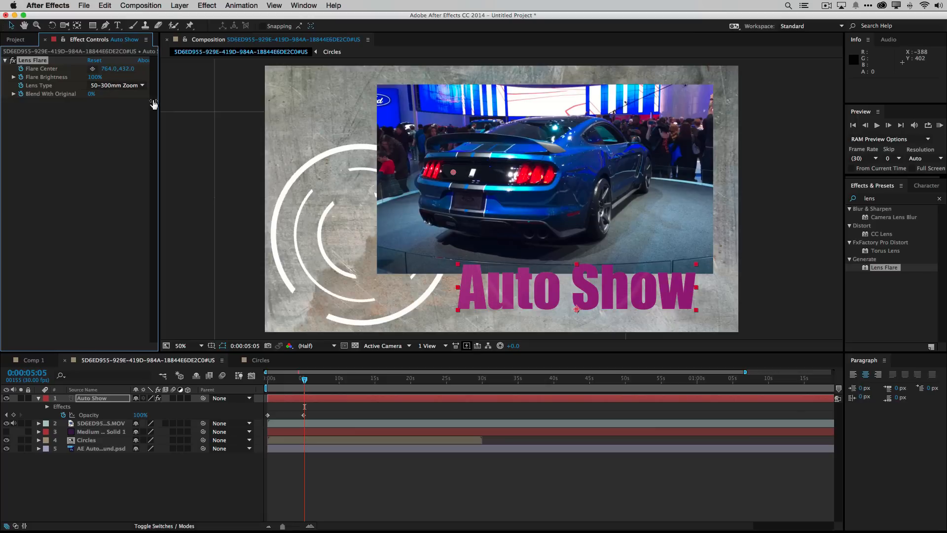
click(454, 175)
drag(455, 175, 700, 296)
drag(631, 296, 408, 296)
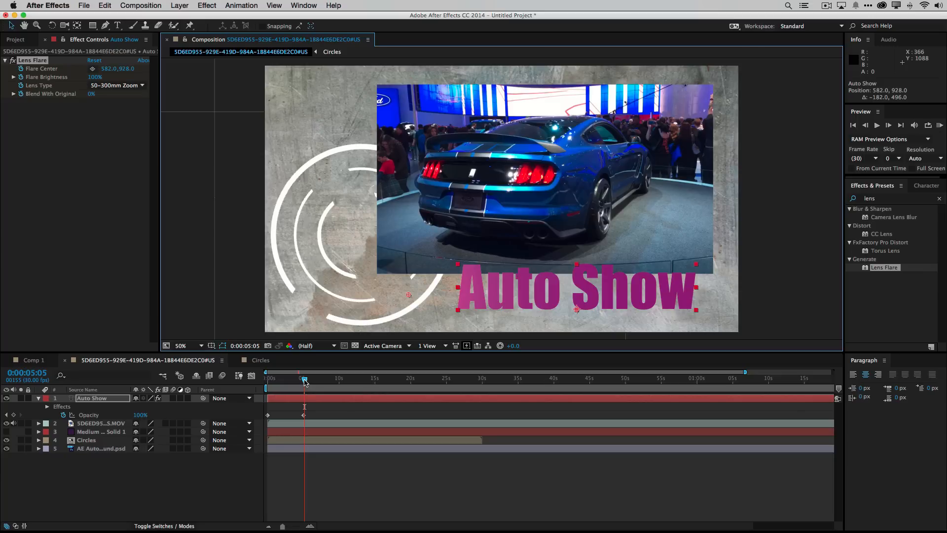
drag(305, 381, 321, 380)
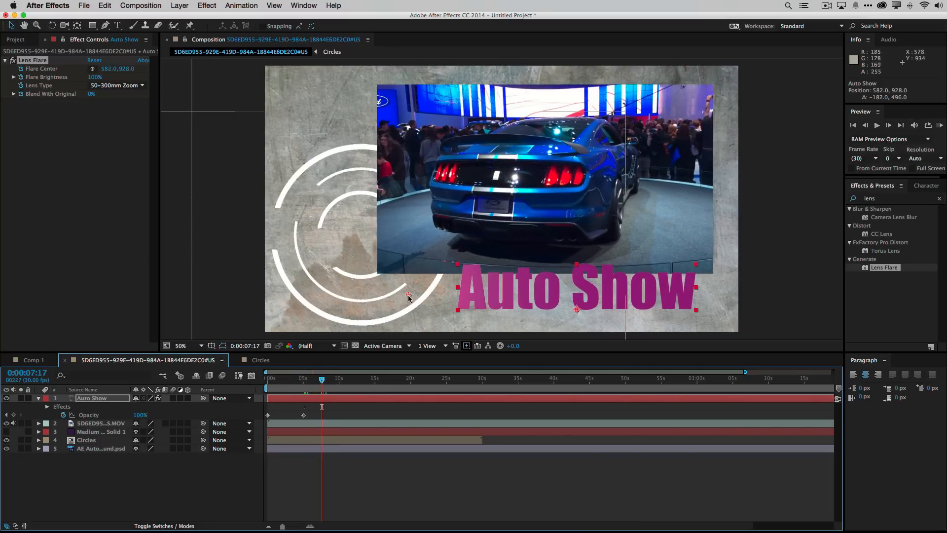
drag(409, 296, 732, 295)
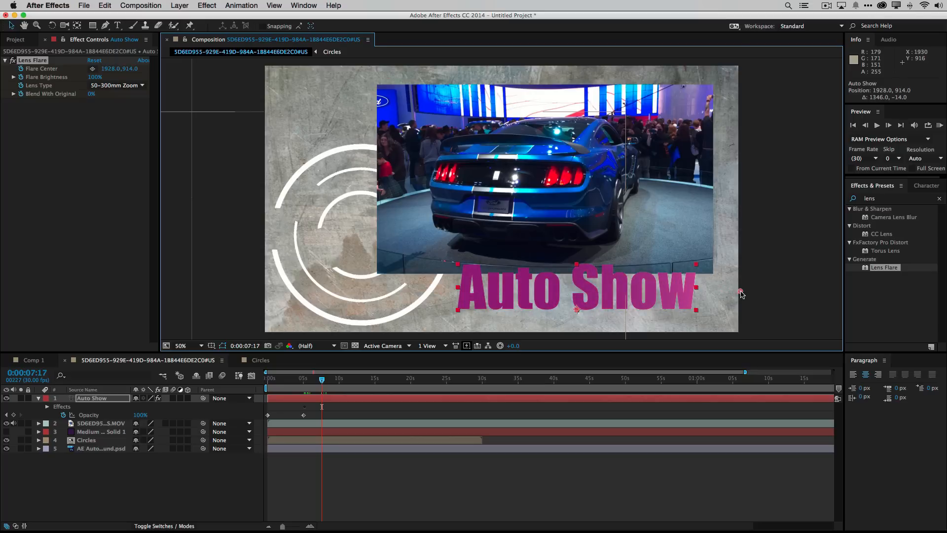
- Deselect the title layer and preview the lens flare sweep from 0:00:02:27 until past its last keyframe
click(289, 379)
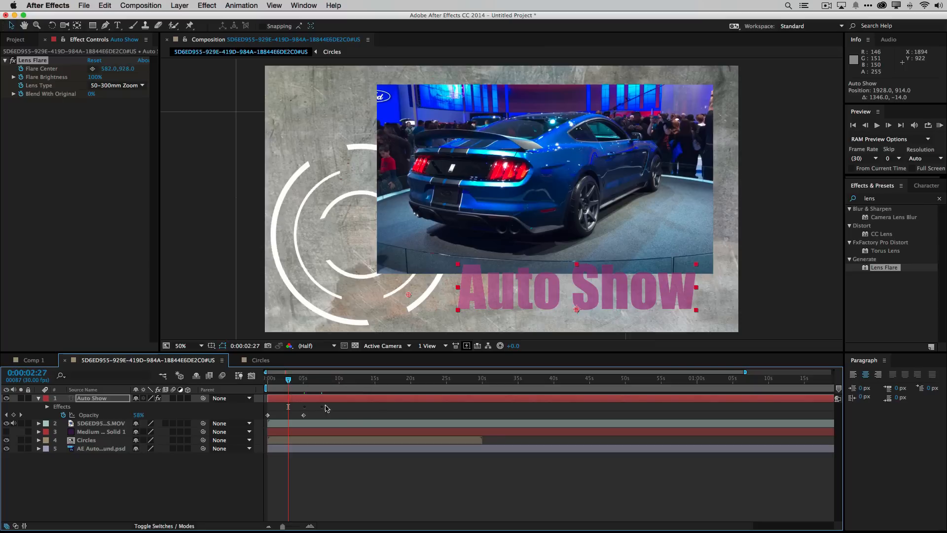
click(533, 515)
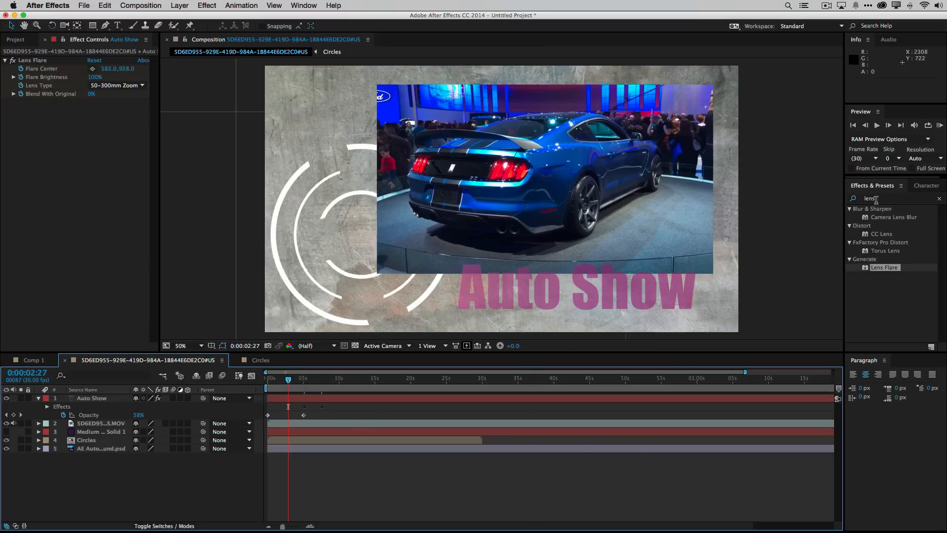
click(877, 125)
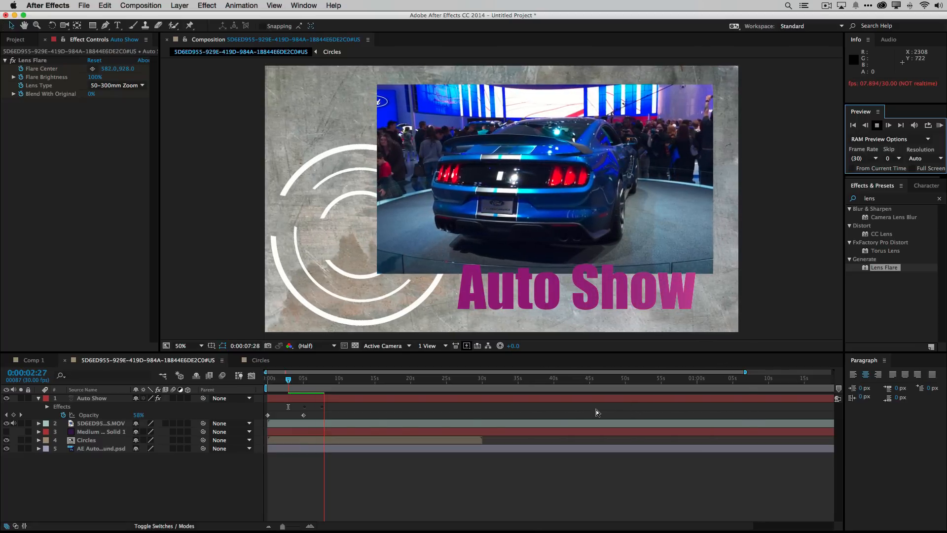
key(space)
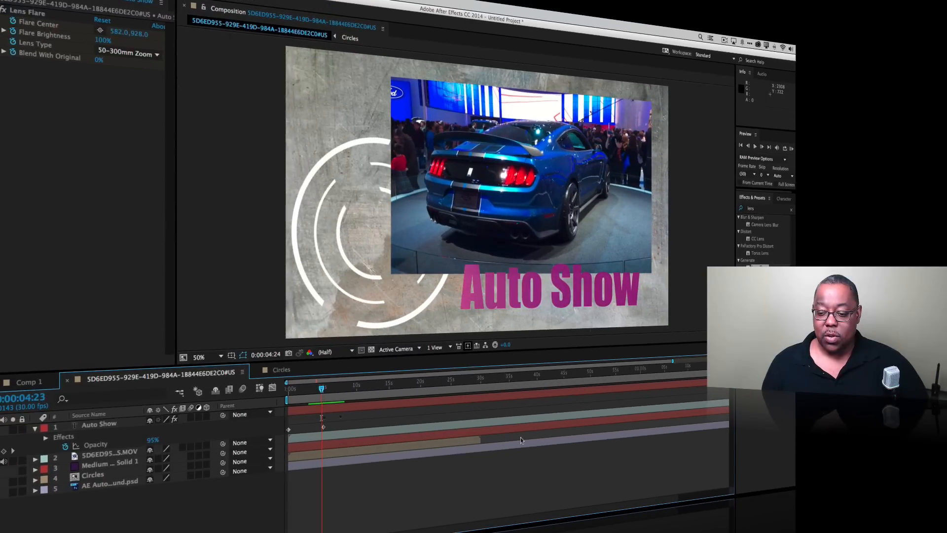
key(space)
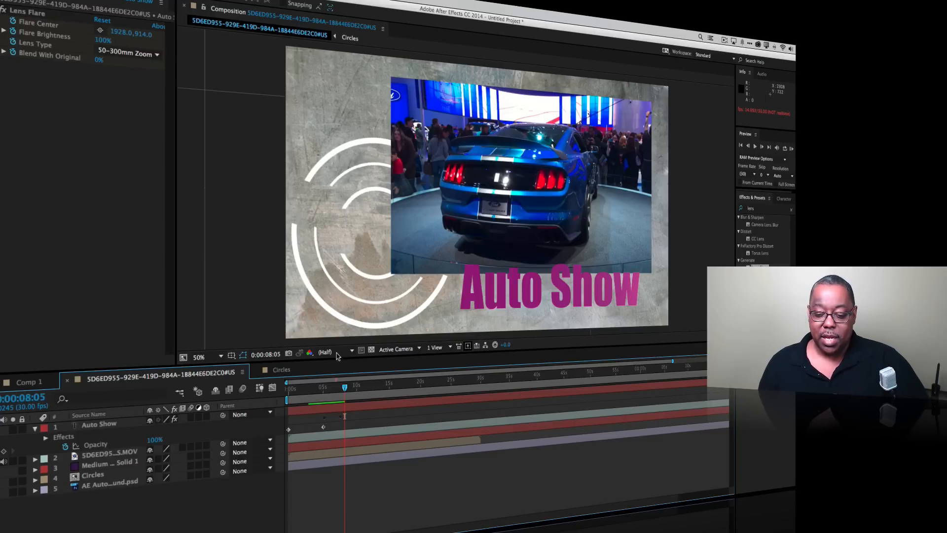
- Set the composition's preview resolution to Quarter and replay the lens flare sweep across the title
click(351, 351)
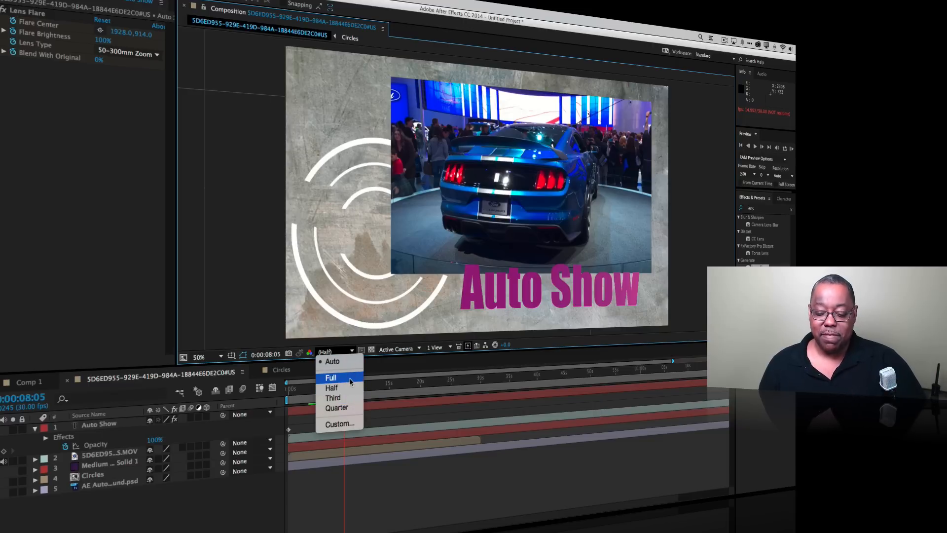
click(350, 409)
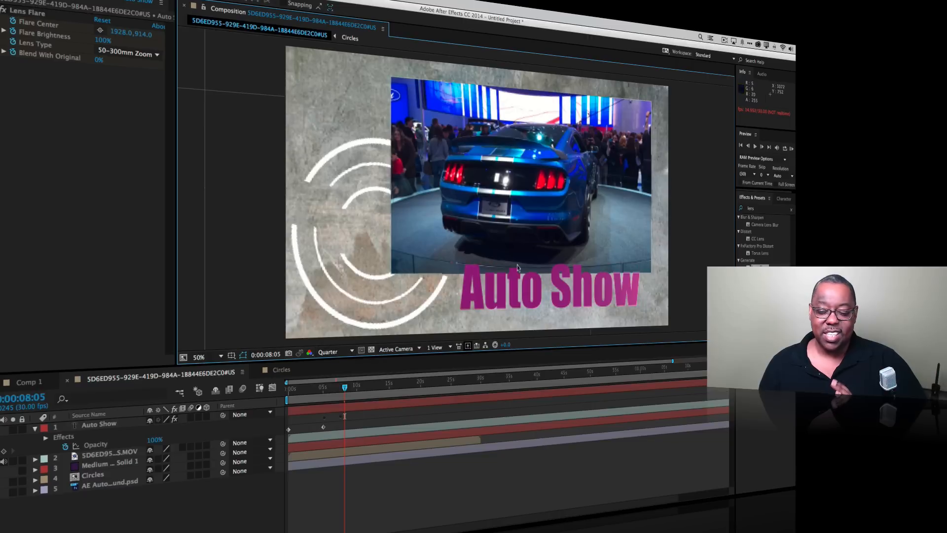
drag(345, 387, 314, 389)
key(space)
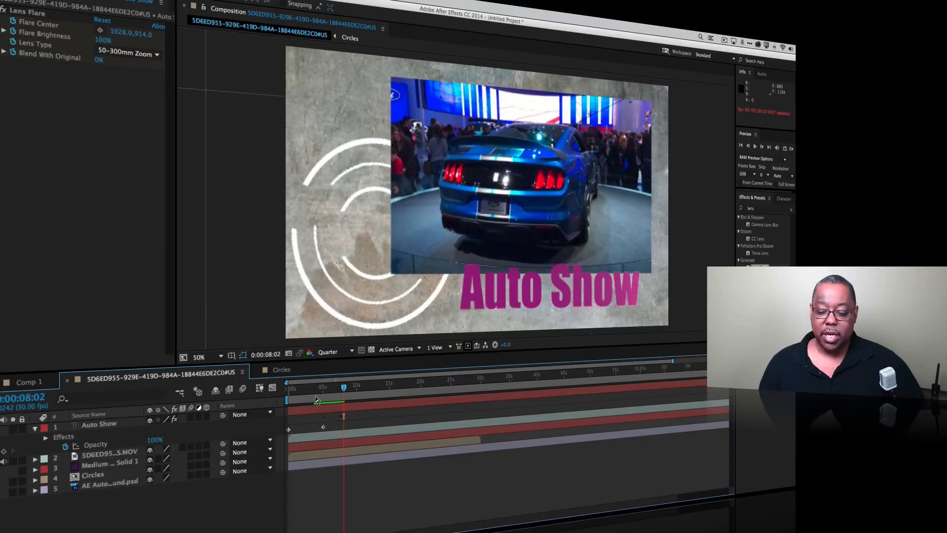
key(space)
drag(338, 391, 317, 392)
key(space)
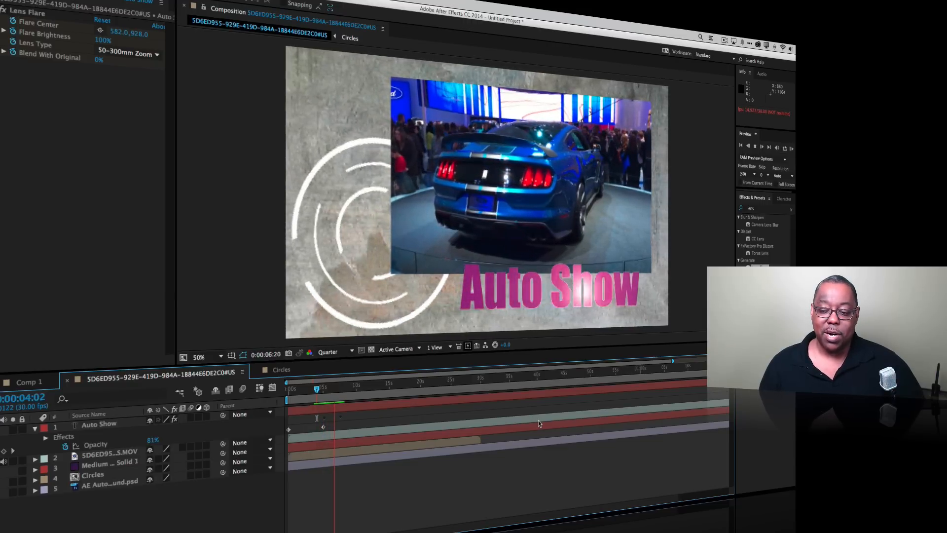
key(space)
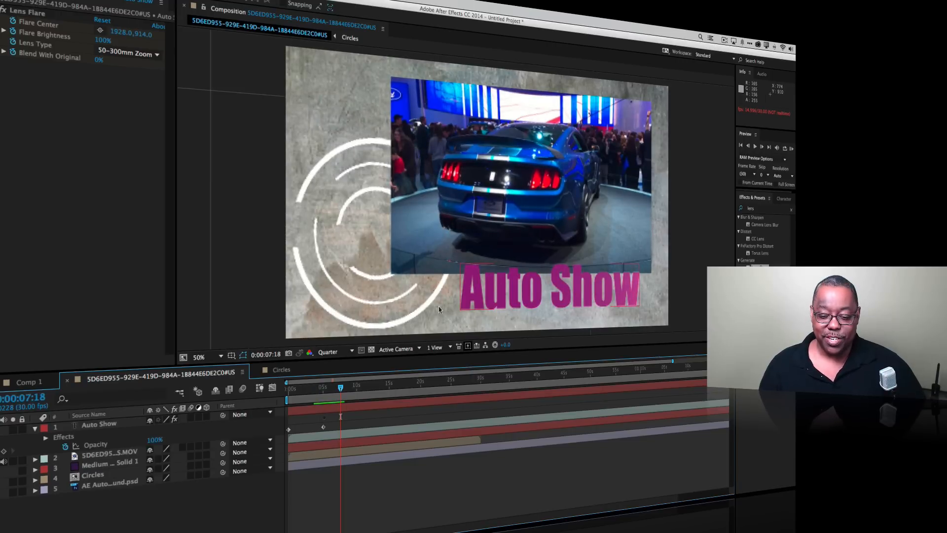
- Set the composition's preview resolution to Half and preview the lens flare sweep from 0:00:04:14
click(336, 353)
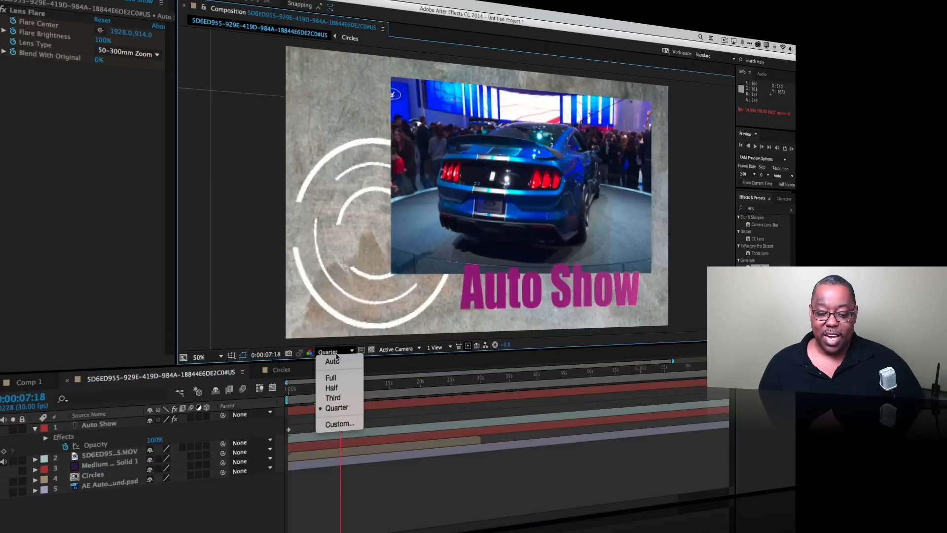
click(331, 388)
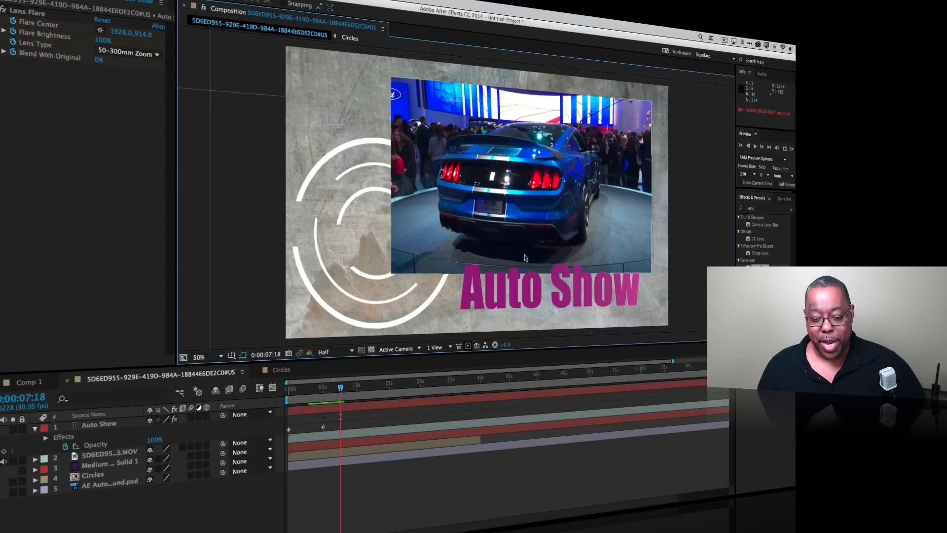
drag(340, 391, 319, 390)
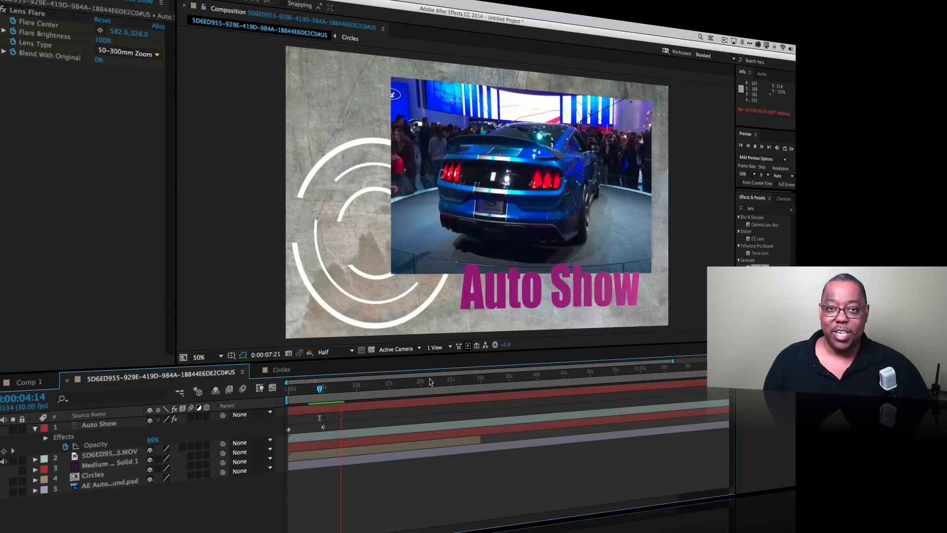
key(space)
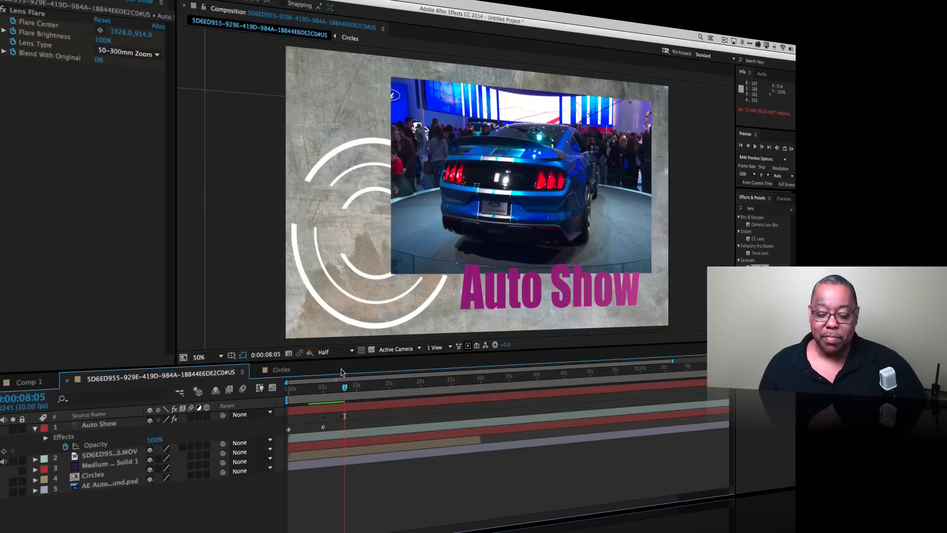
- Set the composition's preview resolution to Auto and add the composition to the Adobe Media Encoder queue
click(329, 352)
click(336, 362)
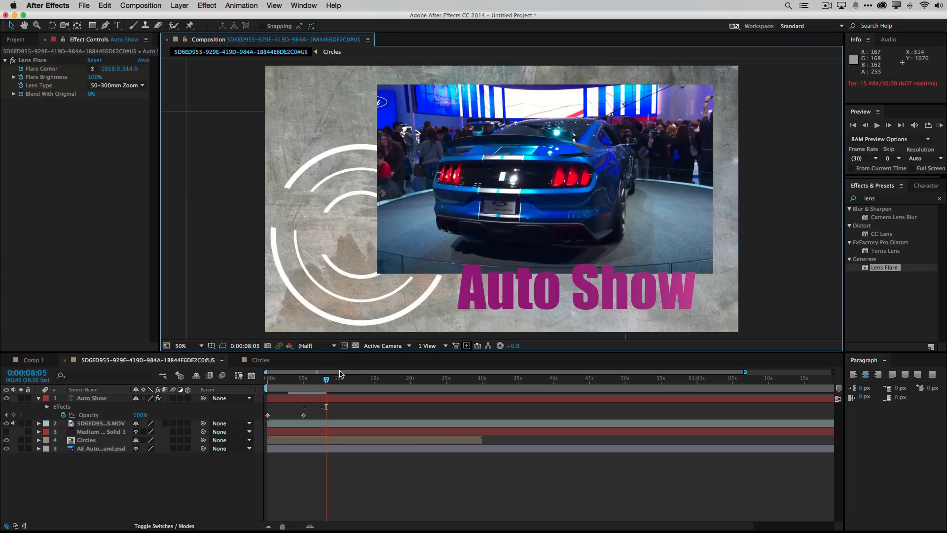
click(142, 5)
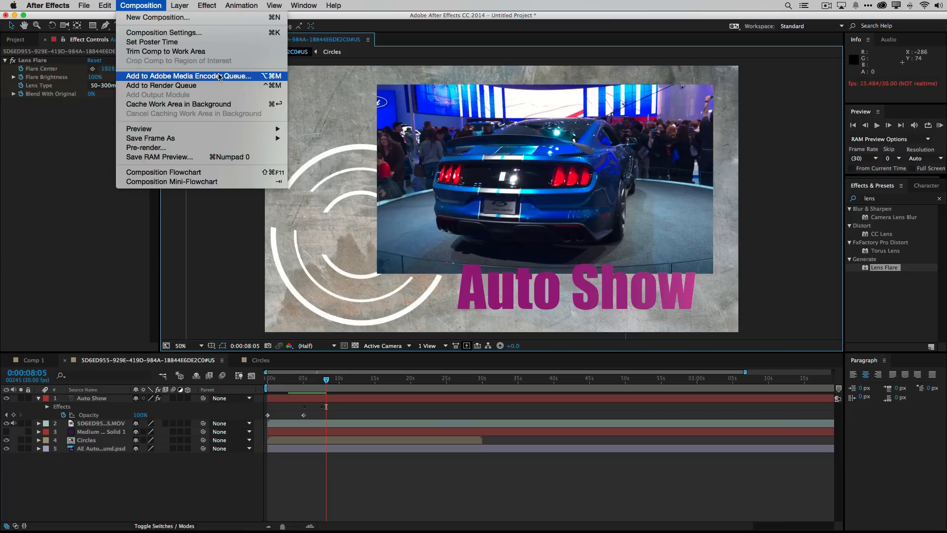
click(219, 77)
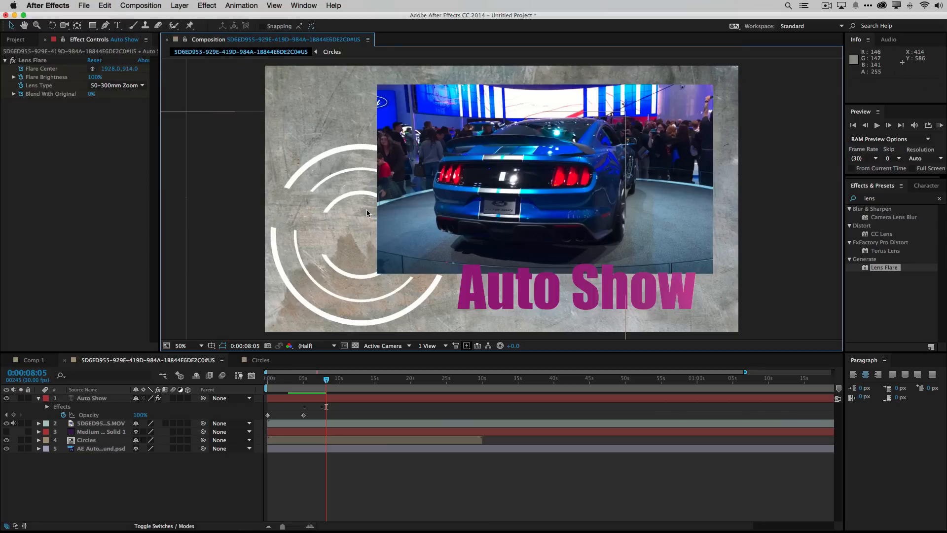
- Switch to Adobe Media Encoder and look through the system presets, from Broadcast down to Web Video
key(super+Tab)
key(super+Tab)
key(super+Tab)
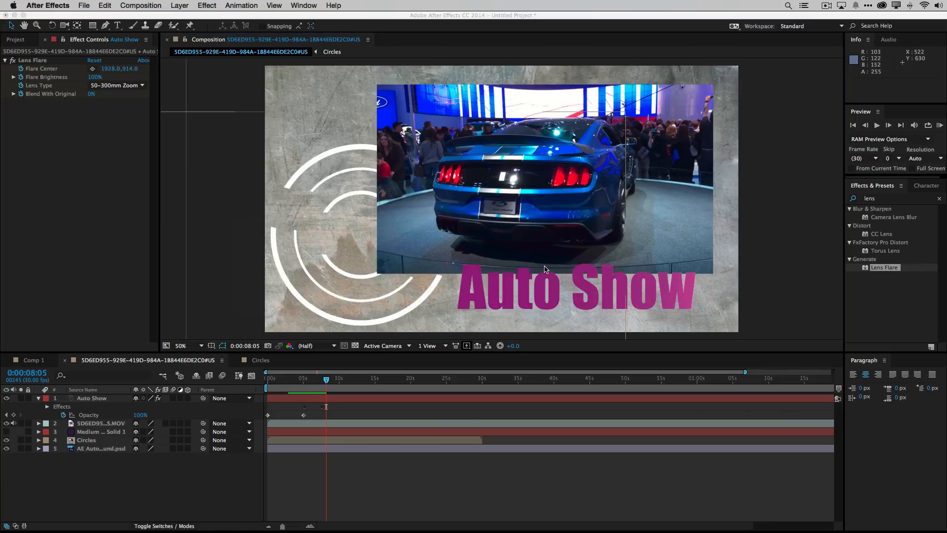
mouse_move(594, 531)
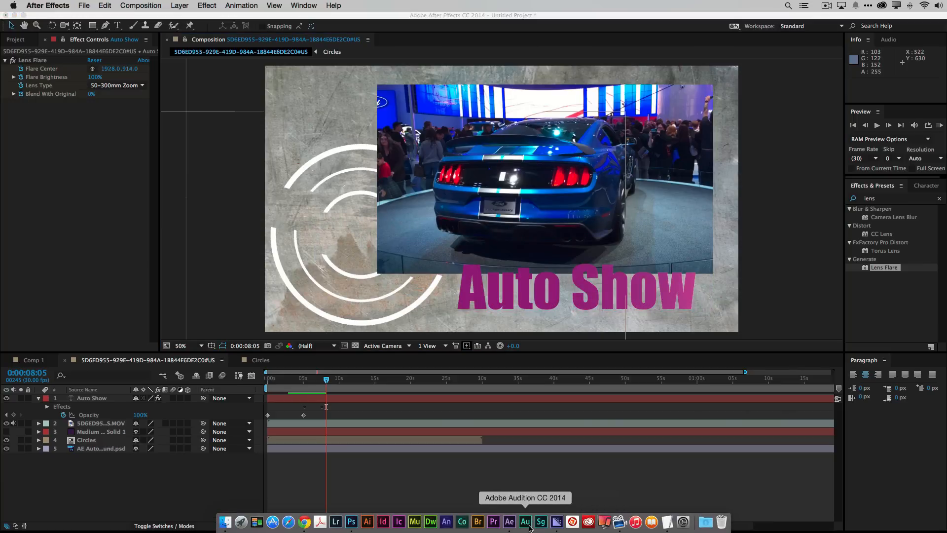
click(555, 524)
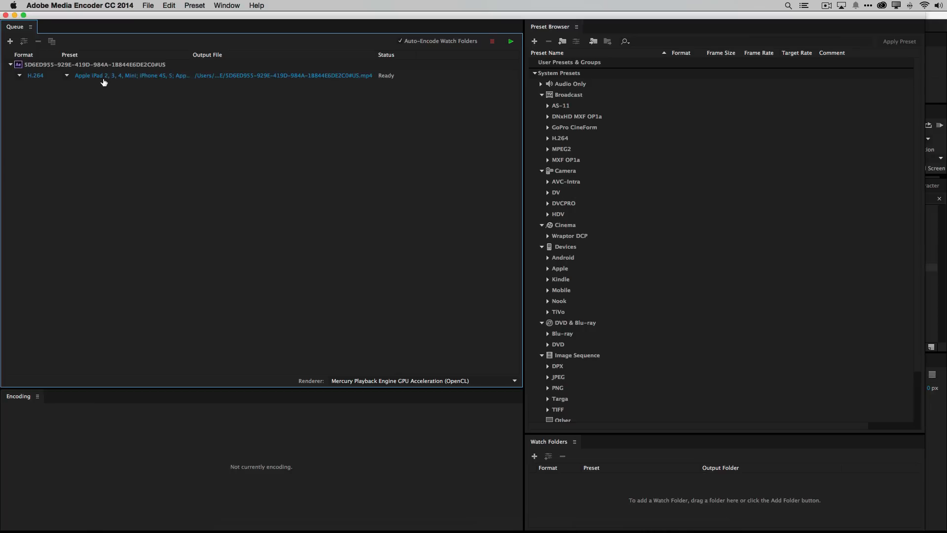
mouse_move(103, 82)
scroll(600, 324, down, 3)
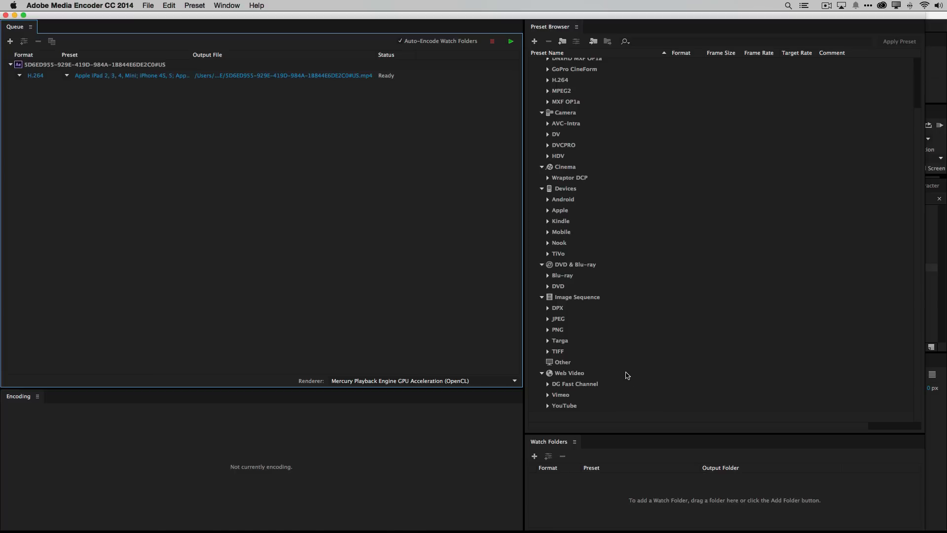
scroll(626, 377, up, 3)
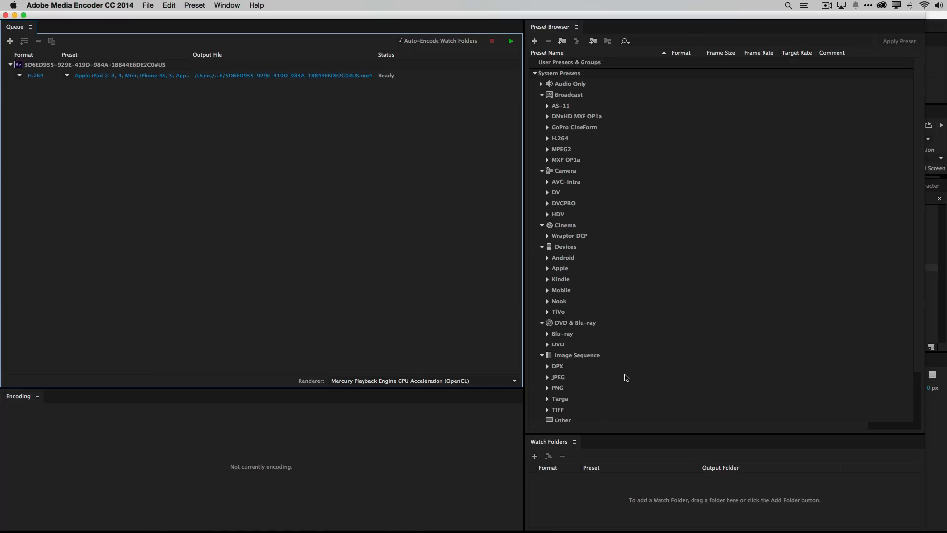
scroll(625, 377, down, 3)
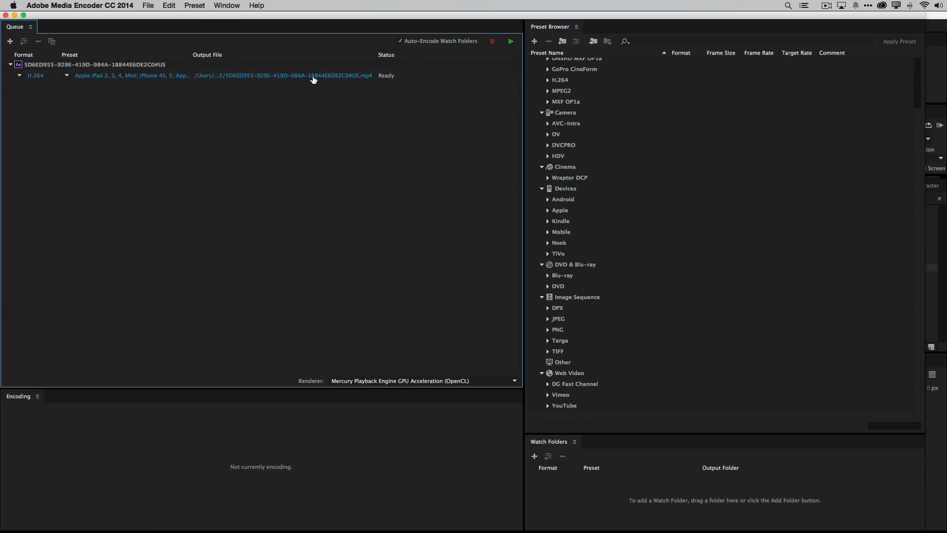
- Set the queued composition's output file to autoshowfinal.mp4 on the Desktop
click(314, 77)
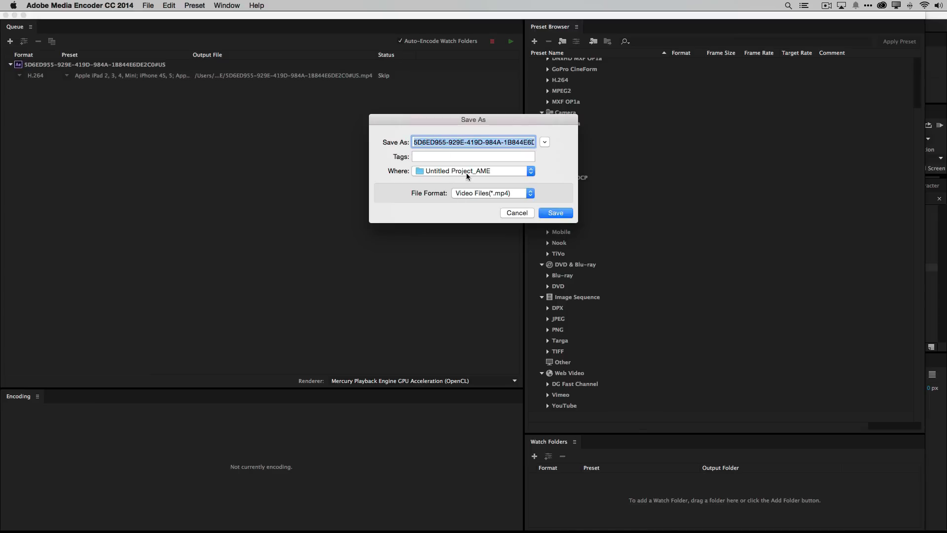
click(467, 173)
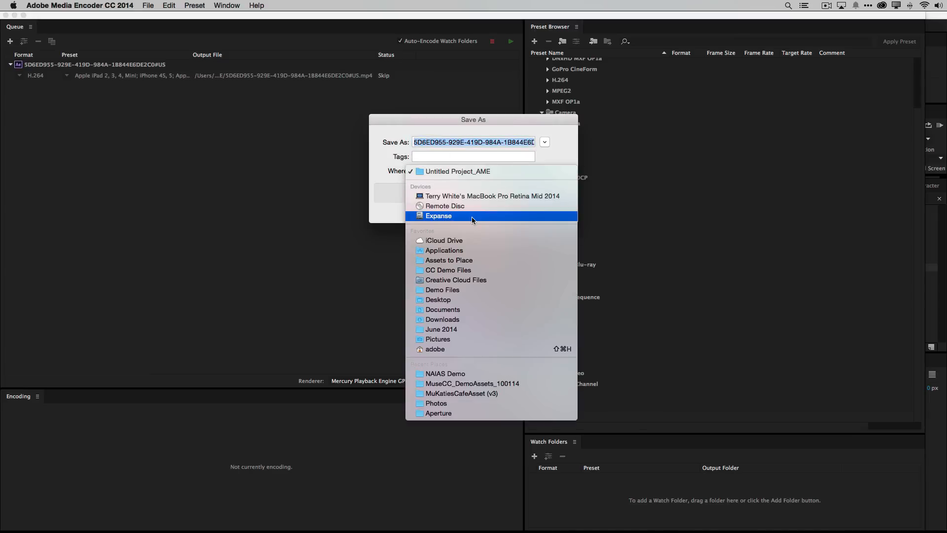
click(474, 299)
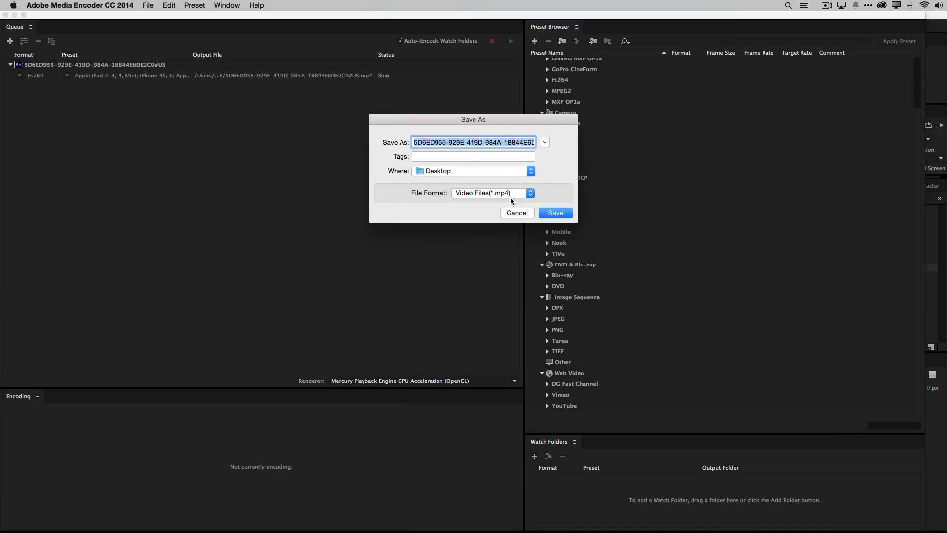
text(autoshow)
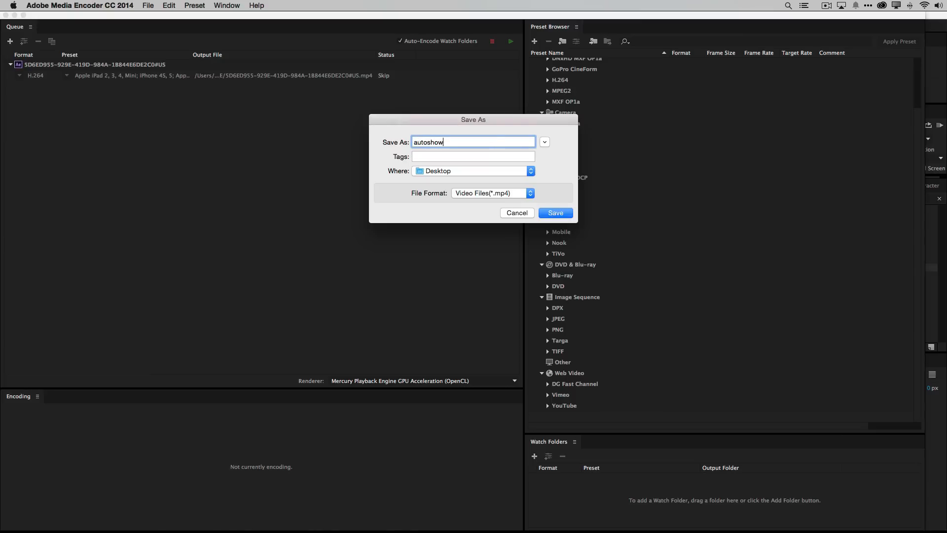
text(final)
click(550, 216)
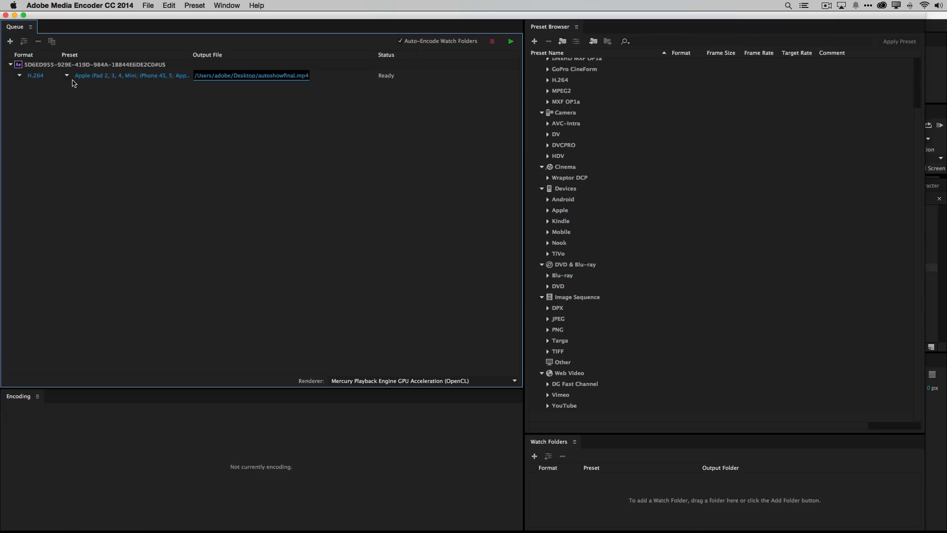
- Look over the H.264 presets available for the queued composition, keeping the current preset
click(68, 76)
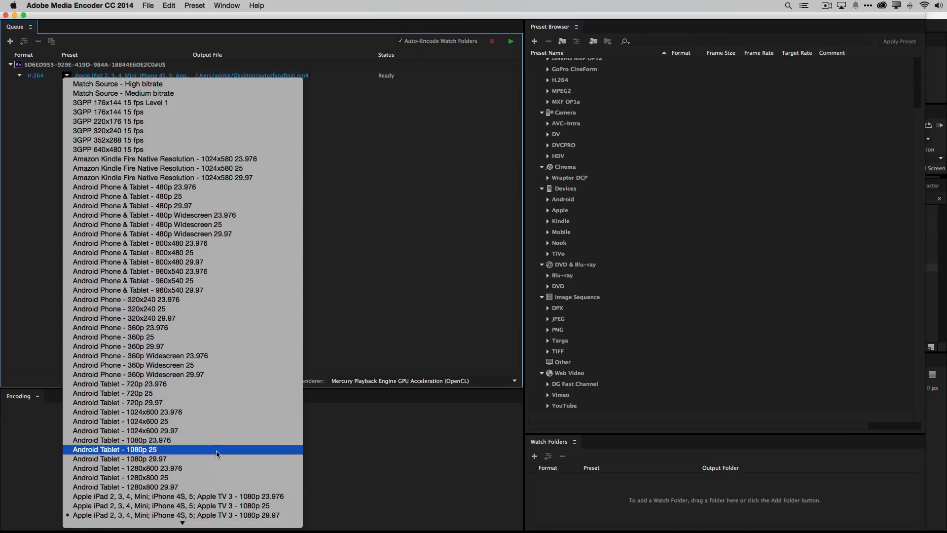
click(387, 282)
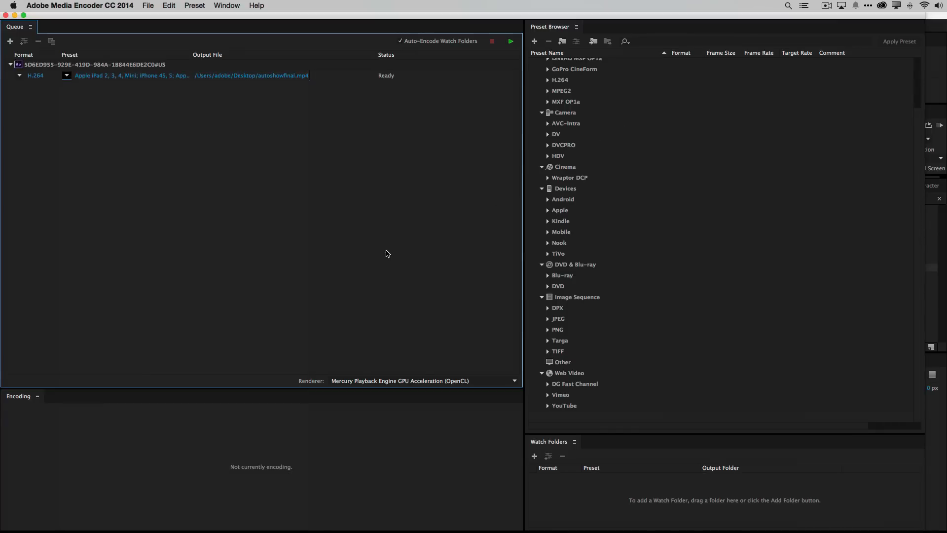